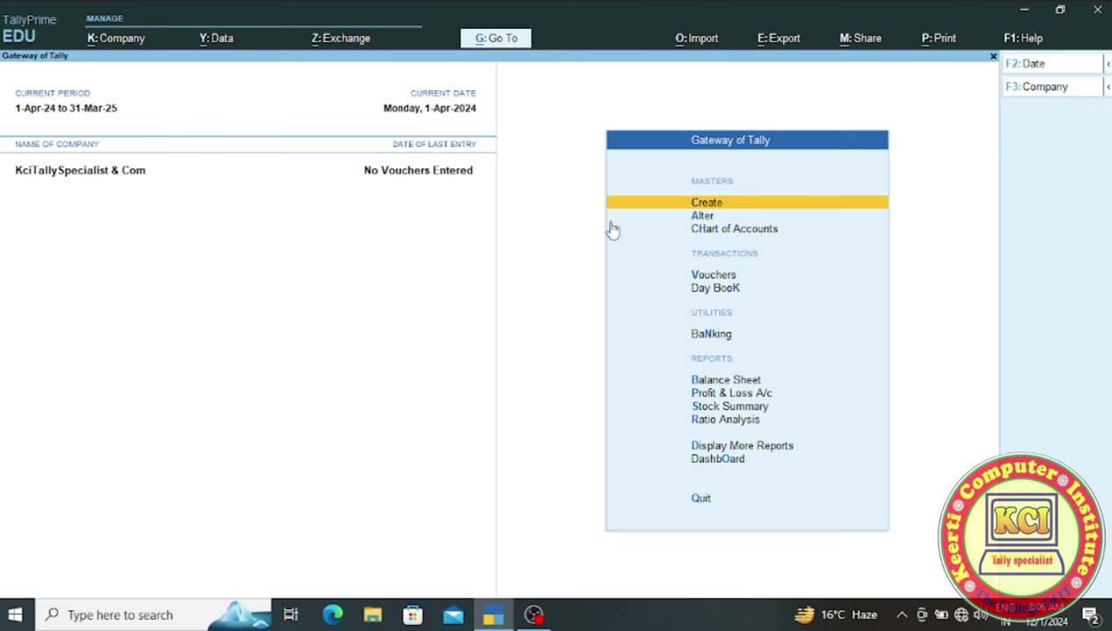
# - Open Chart of Accounts and show the List of Ledgers with Cash and Profit & Loss A/c
pyautogui.click(715, 231)
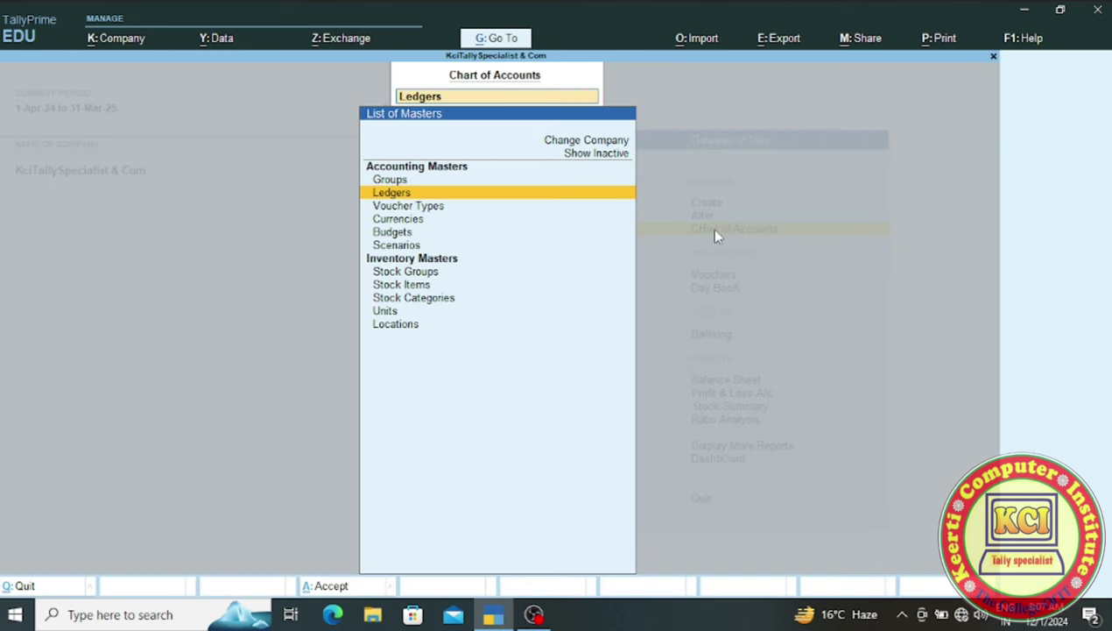
pyautogui.press('BackSpace')
pyautogui.press('Escape')
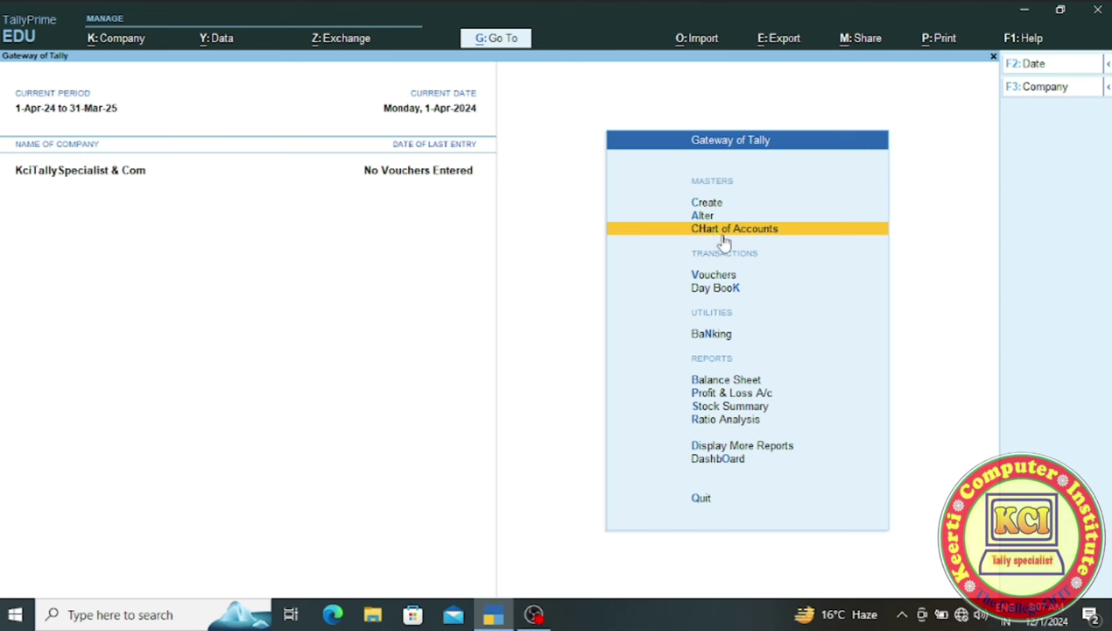
pyautogui.click(725, 235)
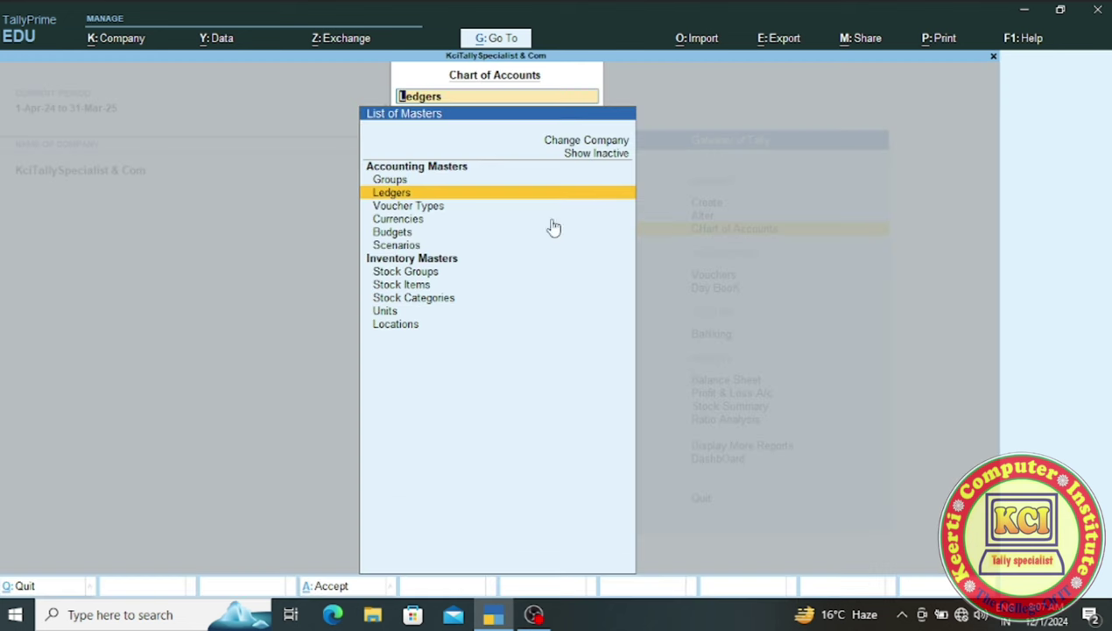
pyautogui.click(426, 195)
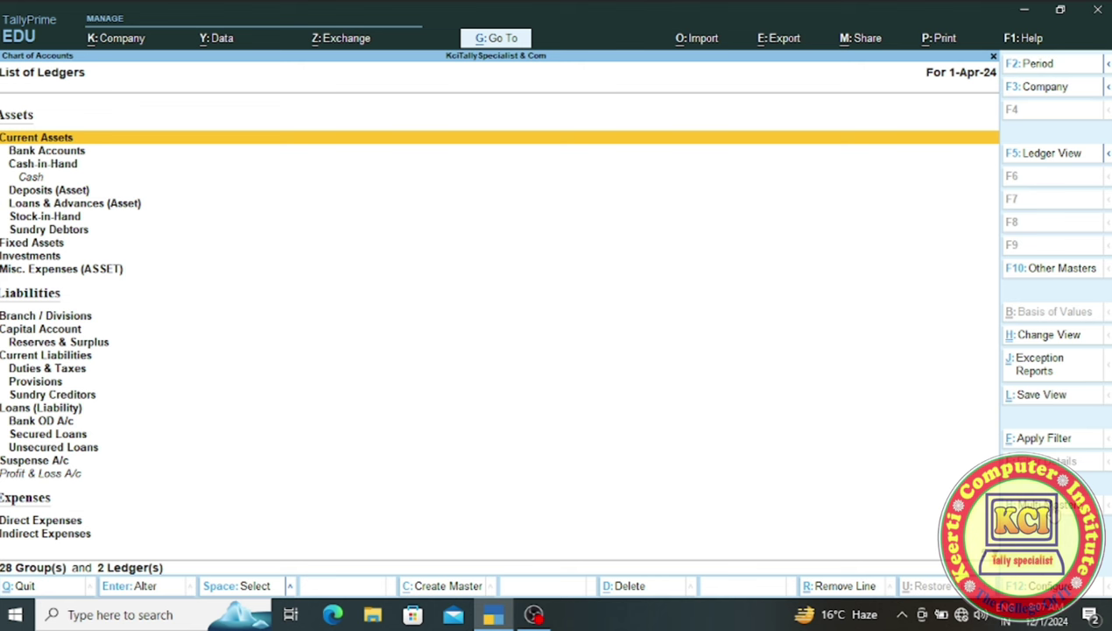
# - Review Cash and Profit & Loss A/c in Multi Ledger Alteration for All Items, then quit without changes
pyautogui.hotkey('alt', 'h')
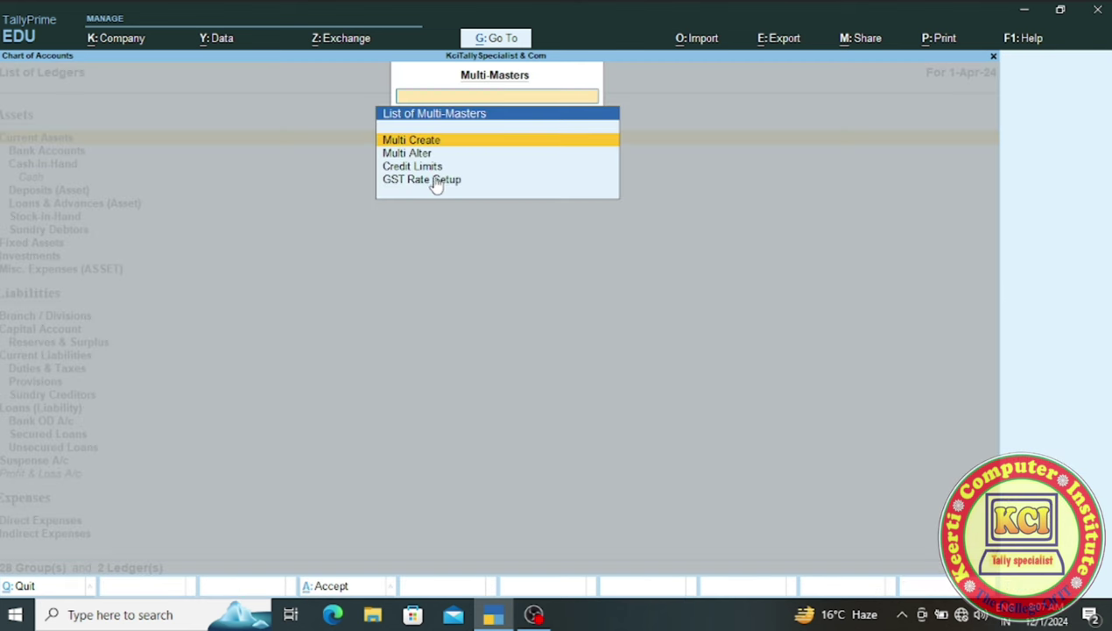
pyautogui.click(422, 160)
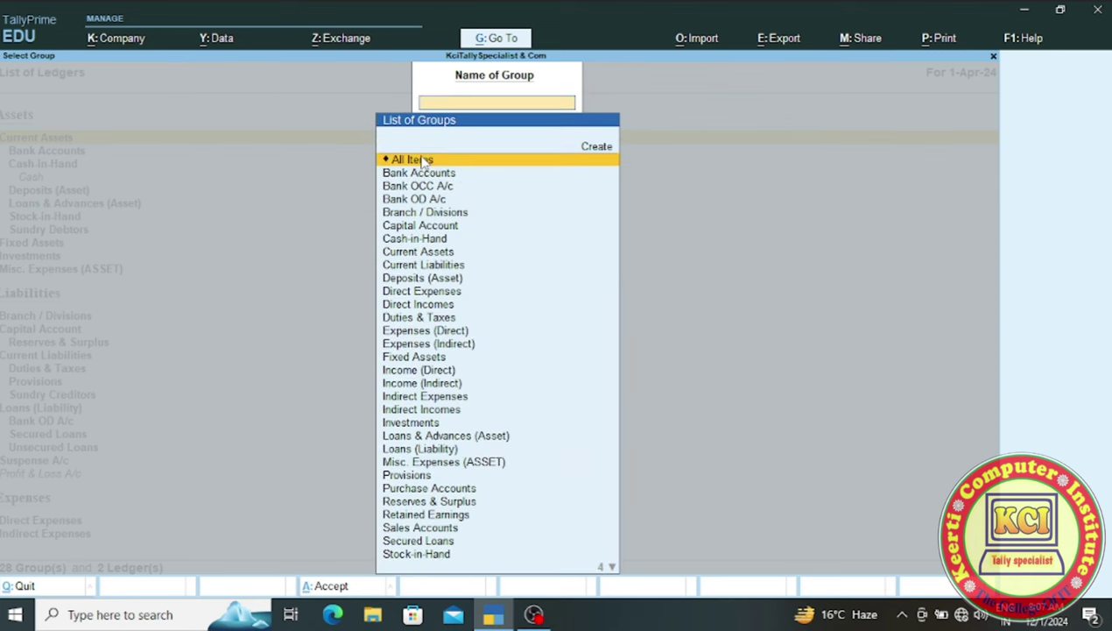
pyautogui.click(422, 160)
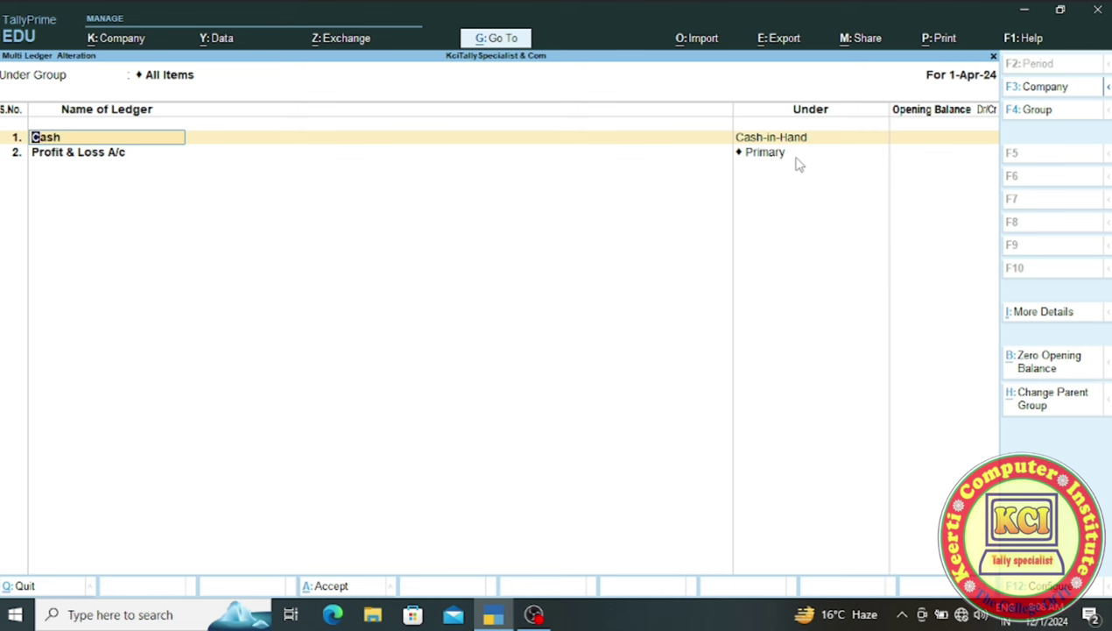
pyautogui.press('BackSpace')
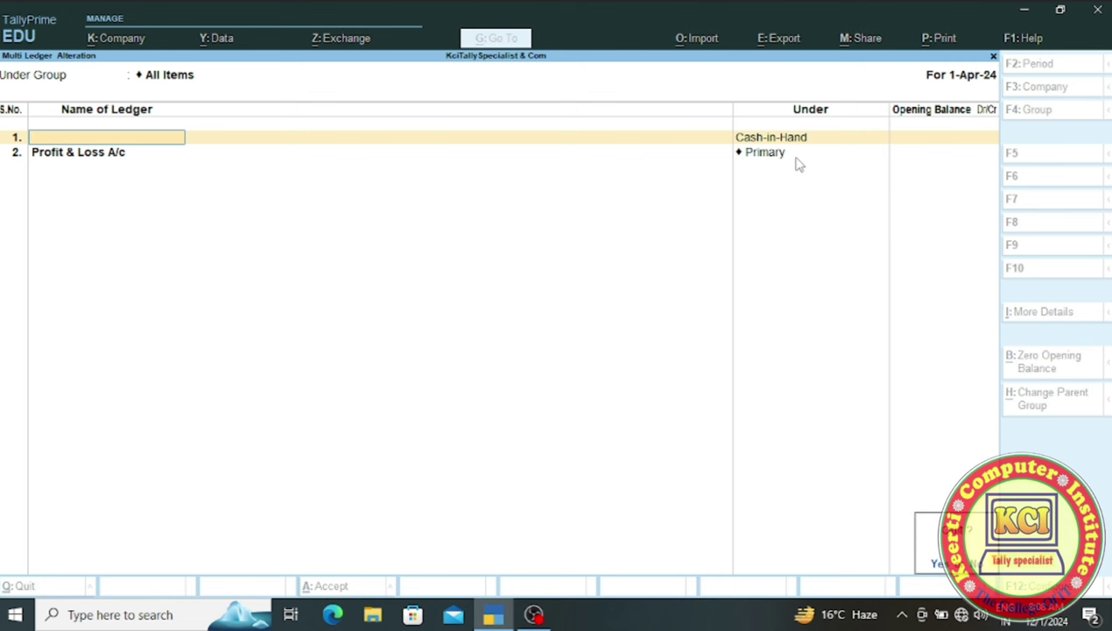
pyautogui.press('Escape')
pyautogui.press('Escape')
pyautogui.press('Escape')
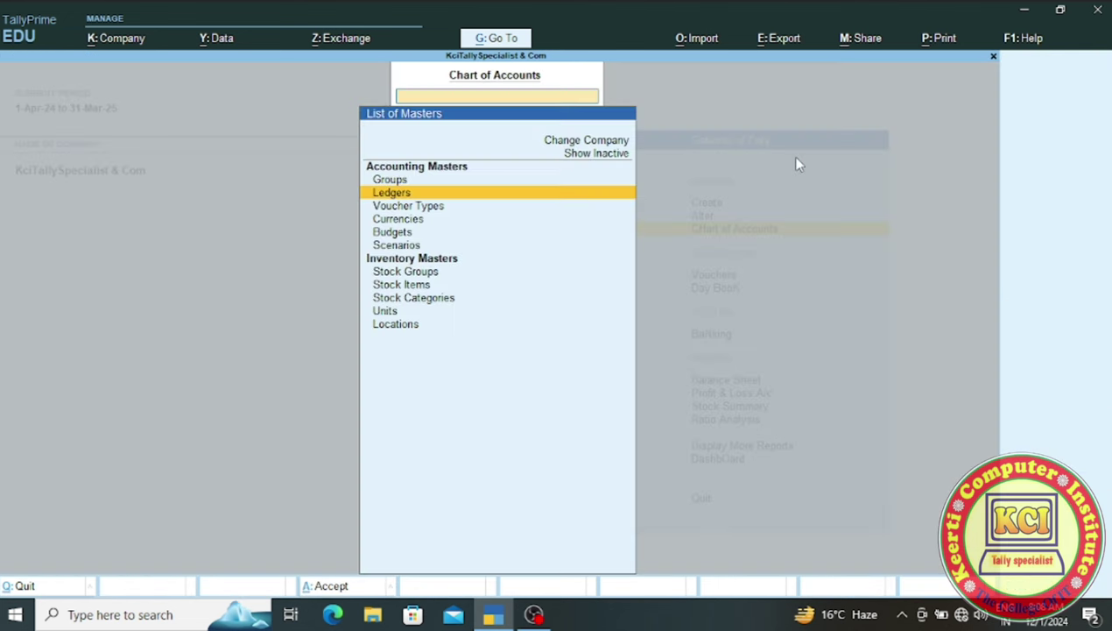
pyautogui.press('Escape')
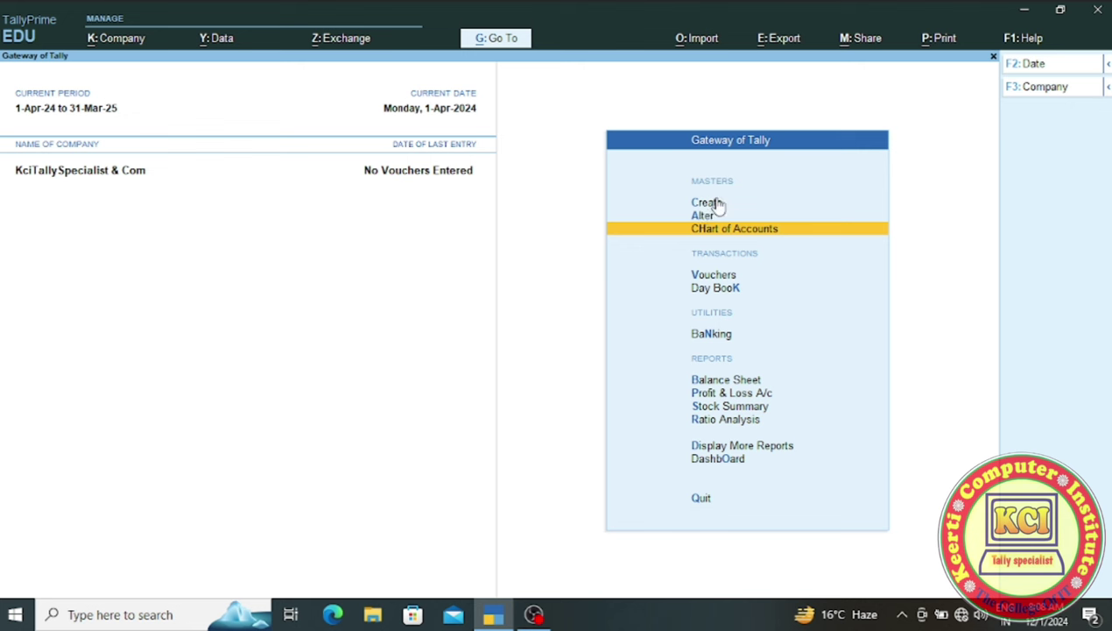
# - From Master Creation, show all master types and choose Ledger to get a blank ledger form
pyautogui.click(706, 205)
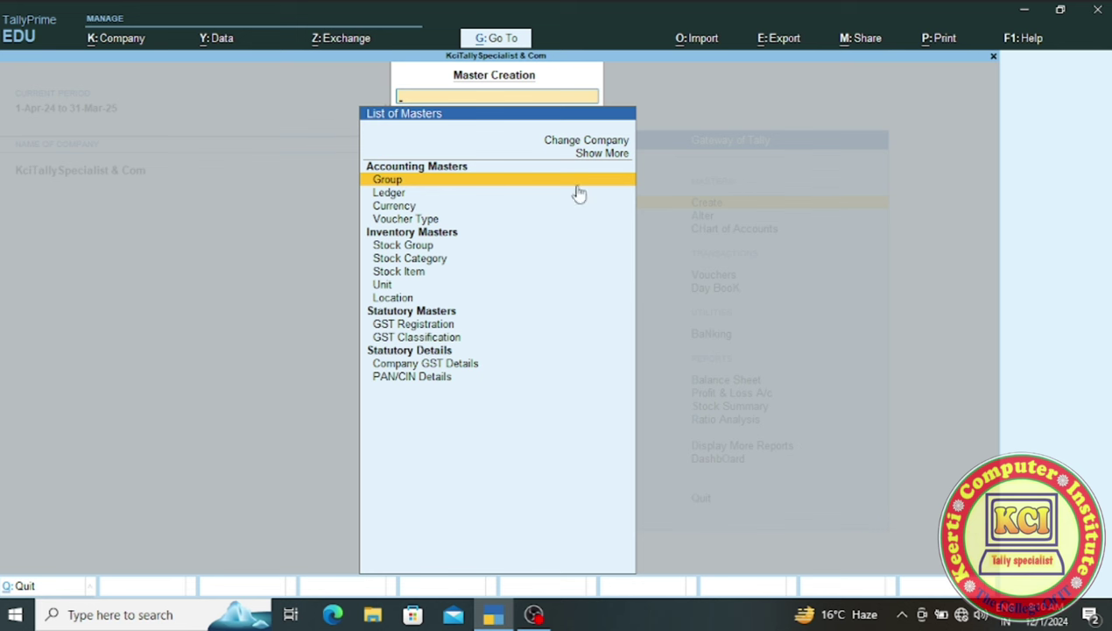
pyautogui.click(607, 155)
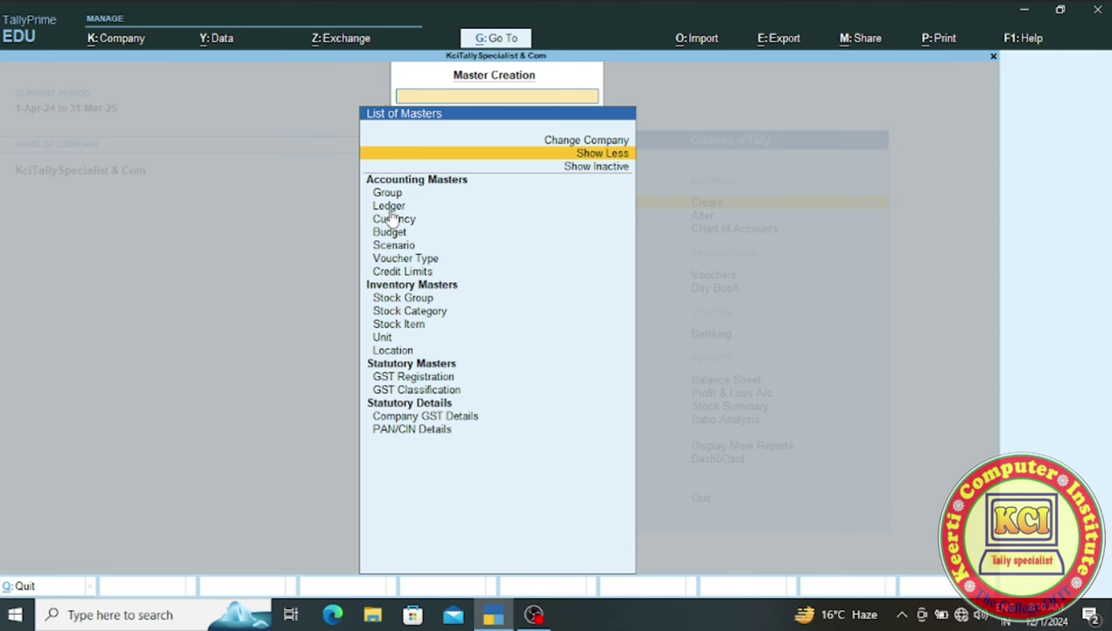
pyautogui.click(390, 210)
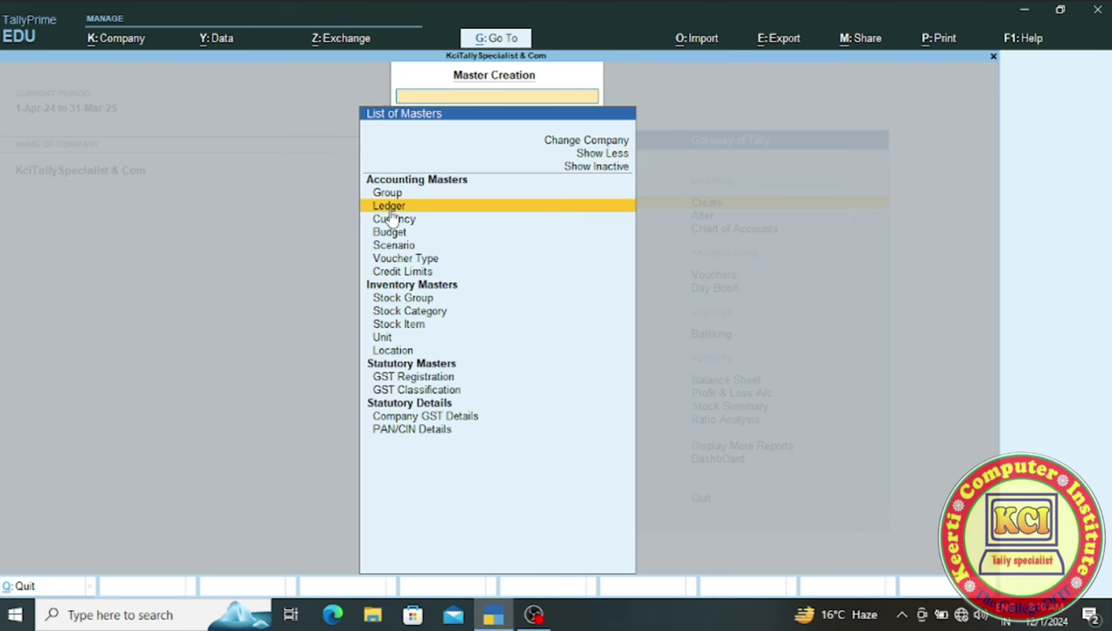
pyautogui.click(390, 211)
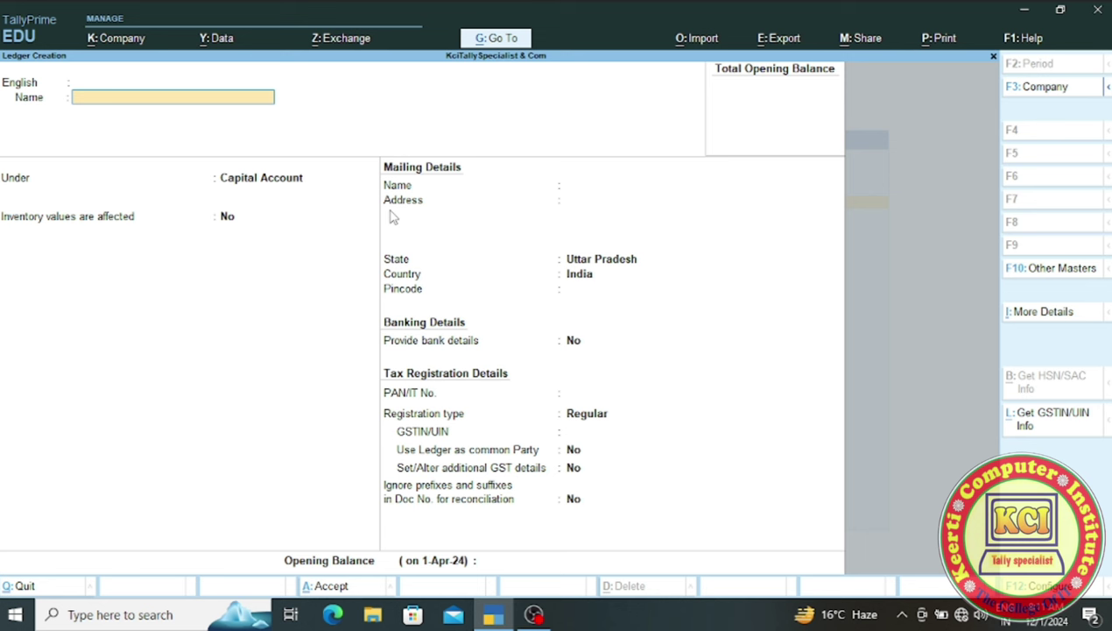
# - Name the ledger 'Capital a/c', skip the alias and keep it under Capital Account
pyautogui.write('Capital a/c')
pyautogui.press('Return')
pyautogui.press('Return')
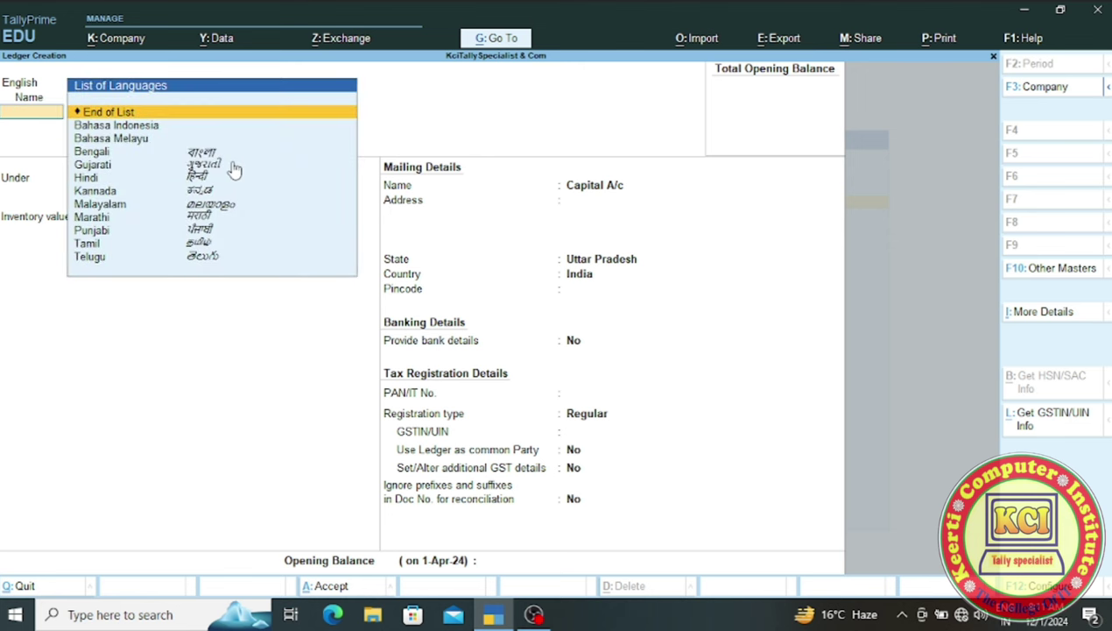
pyautogui.press('Return')
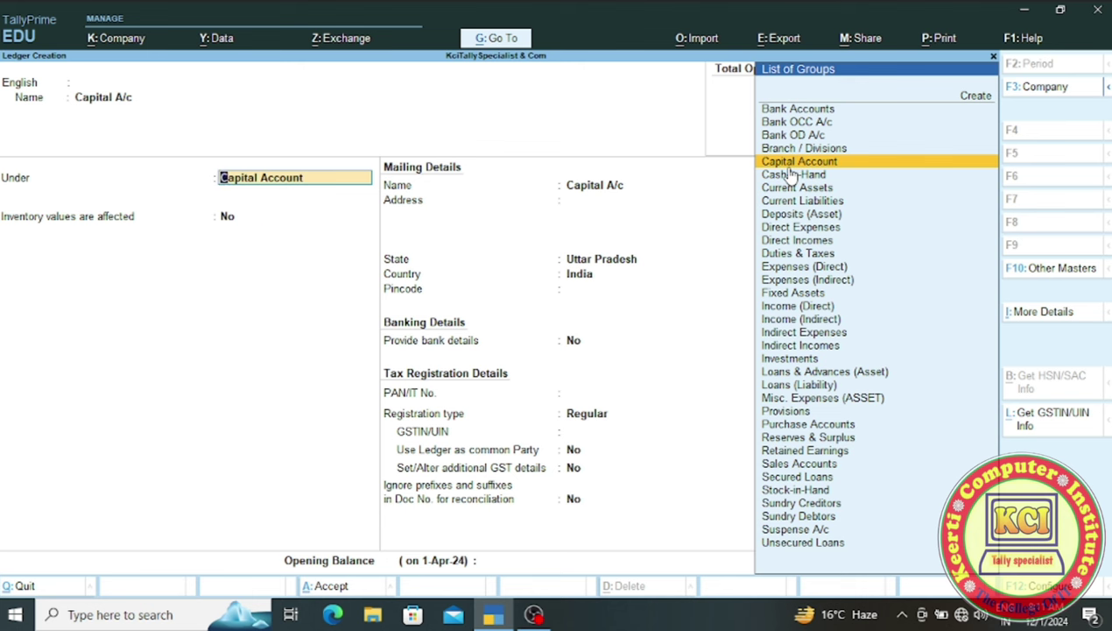
pyautogui.press('Return')
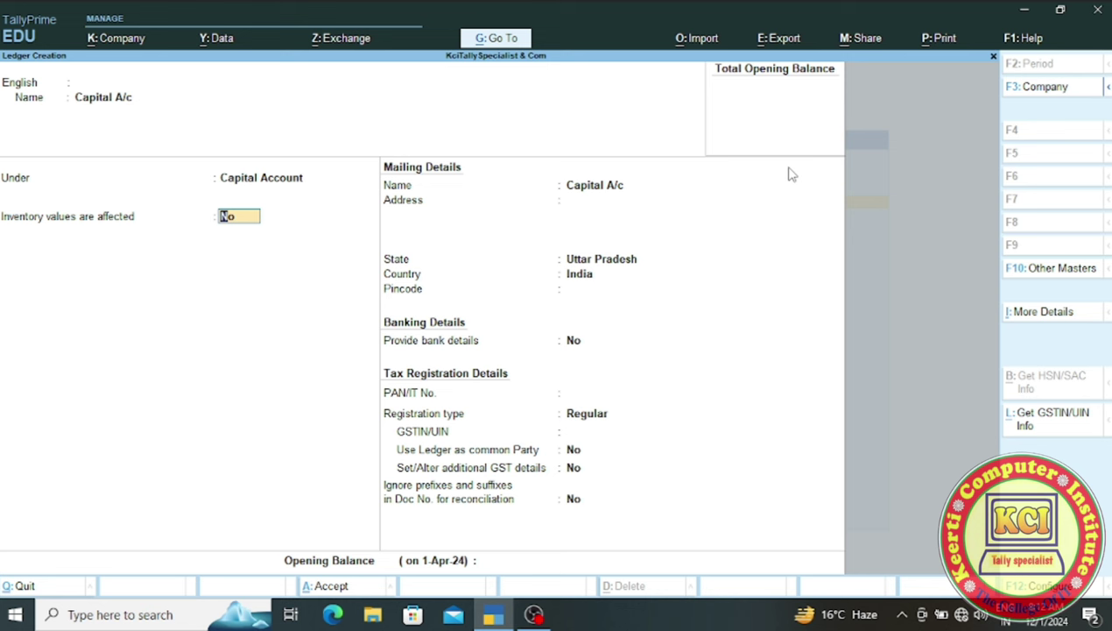
# - Enter mailing name 'Kcitally Specialist', address Ayodhya and pincode 224123 for Capital A/c
pyautogui.press('Return')
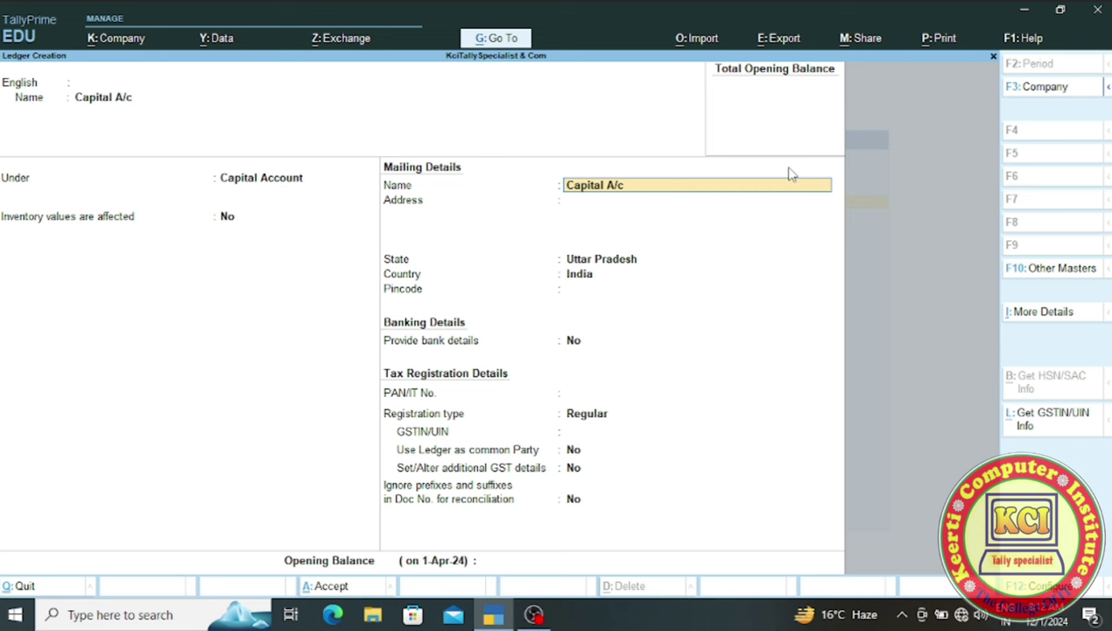
pyautogui.write('Kcitally Specialist')
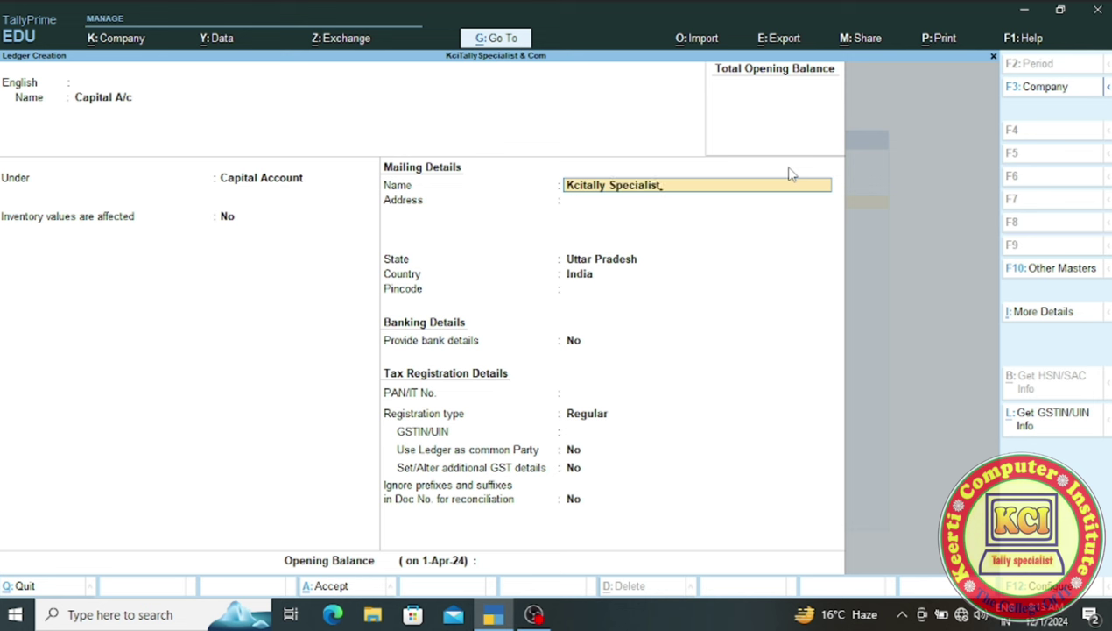
pyautogui.press('Return')
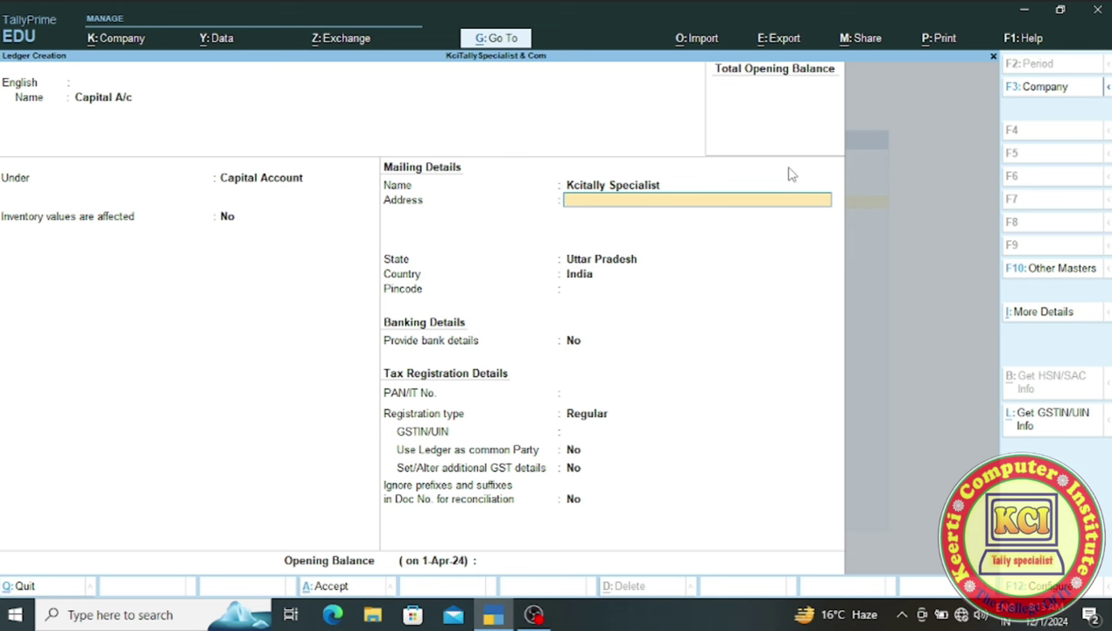
pyautogui.write('Ayodhya')
pyautogui.press('Return')
pyautogui.press('Return')
pyautogui.press('Return')
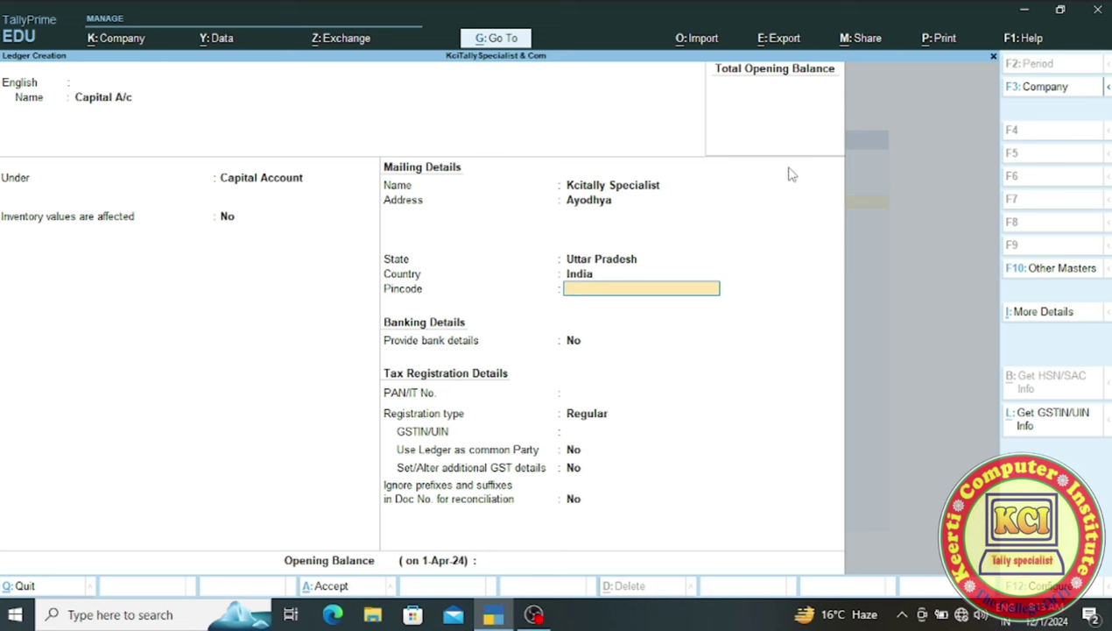
pyautogui.write('224123')
pyautogui.press('Return')
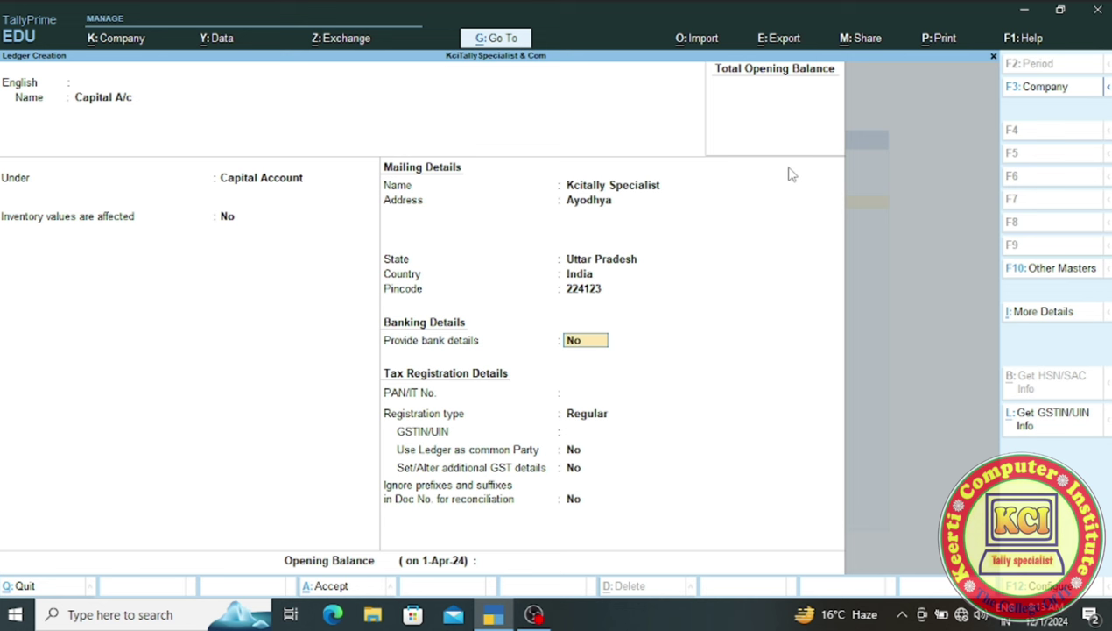
# - Keep bank details off, enter the PAN, accept Regular GST registration and reach the Accept prompt
pyautogui.press('Return')
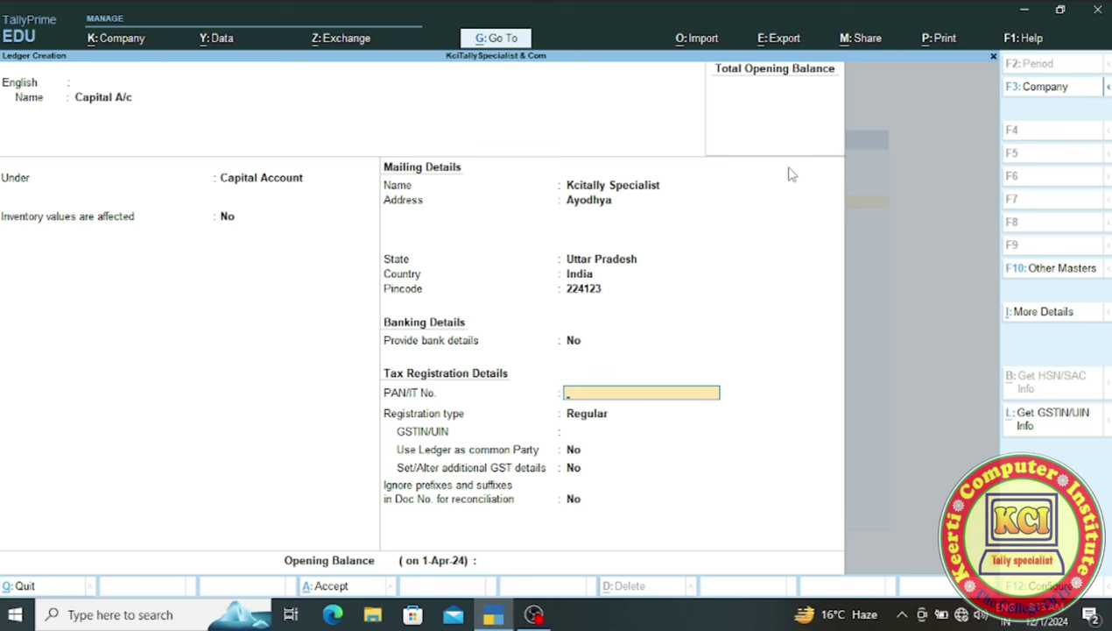
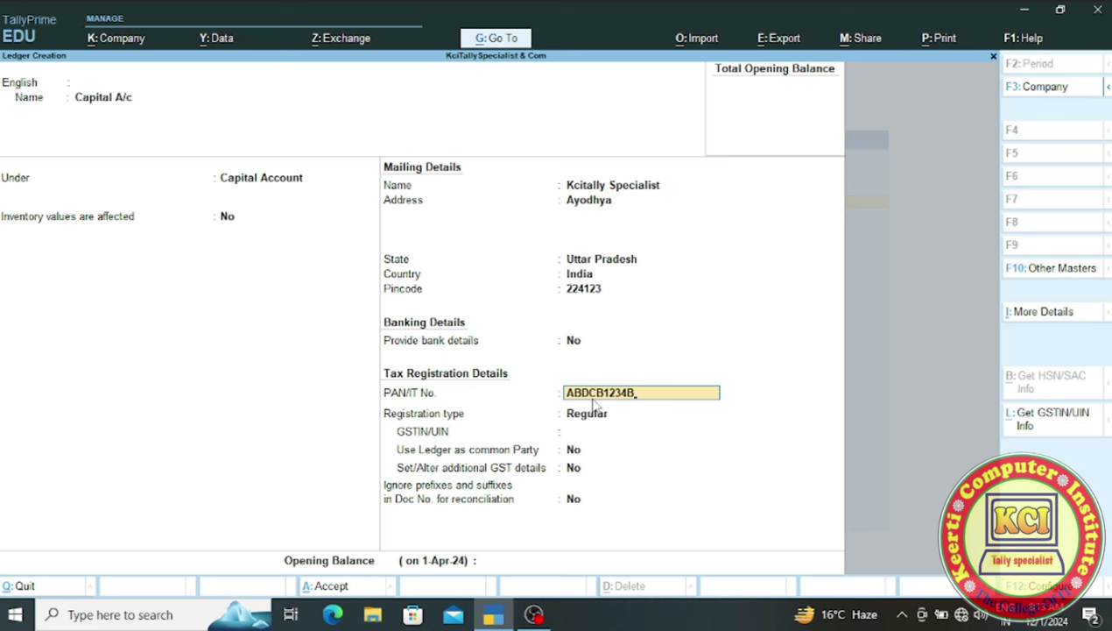
pyautogui.press('Return')
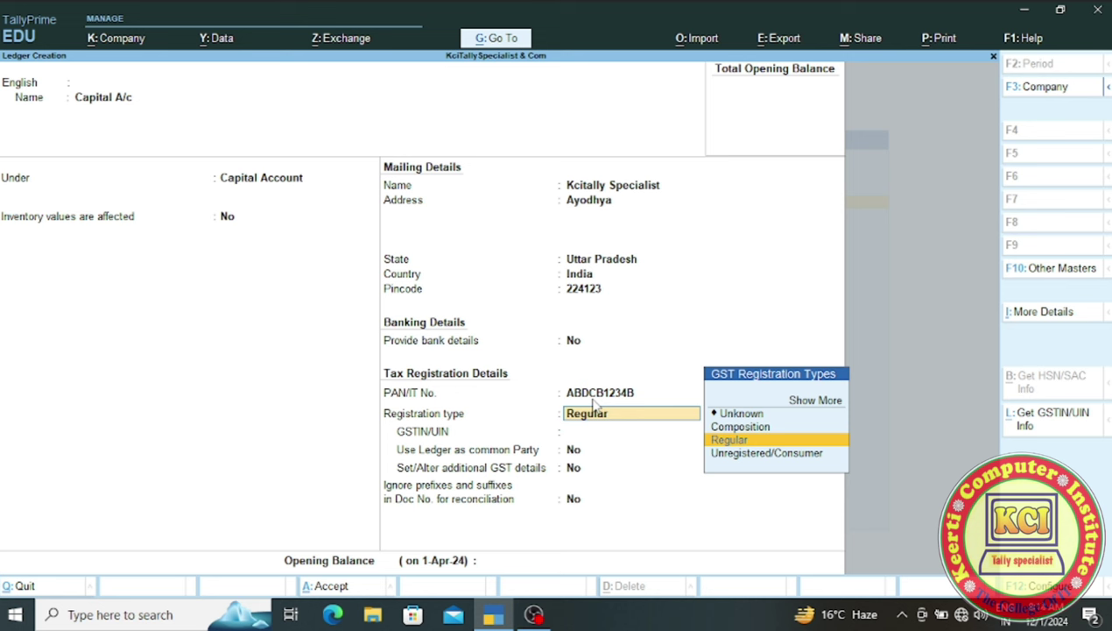
pyautogui.press('Return')
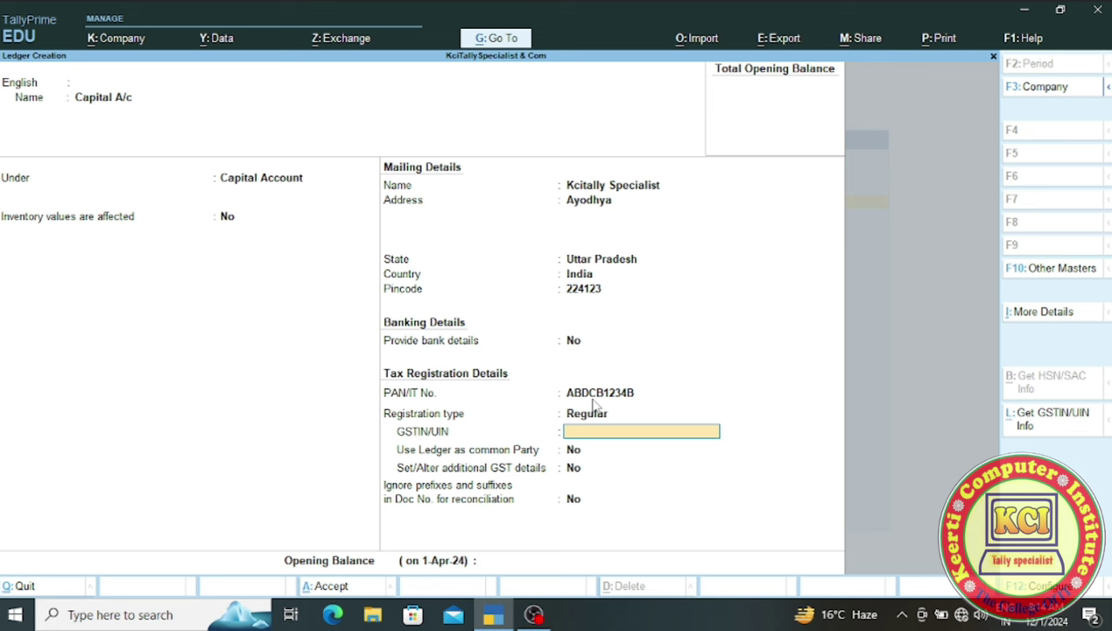
pyautogui.press('Return')
pyautogui.press('Return')
pyautogui.press('Return')
pyautogui.press('Return')
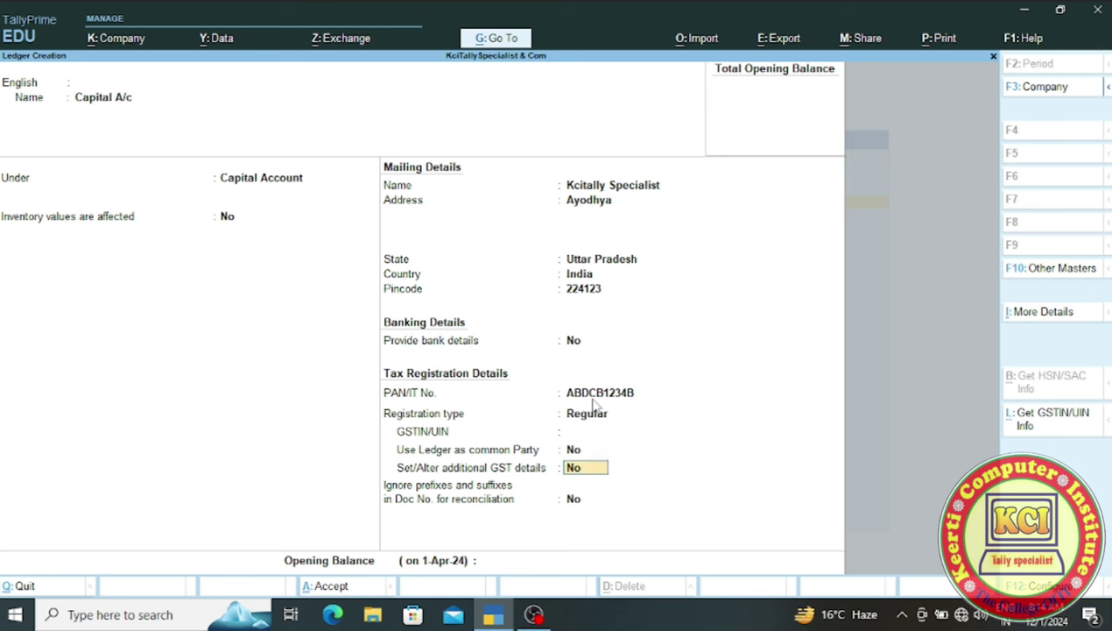
pyautogui.press('Return')
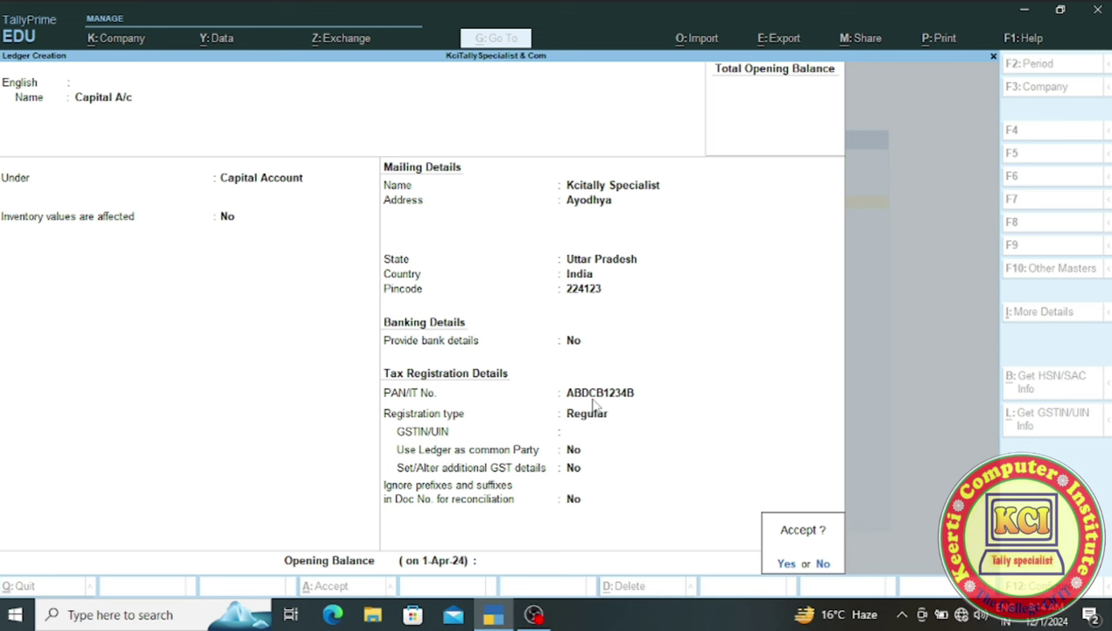
# - Accept the Capital A/c ledger and back out to the Gateway of Tally
pyautogui.press('Return')
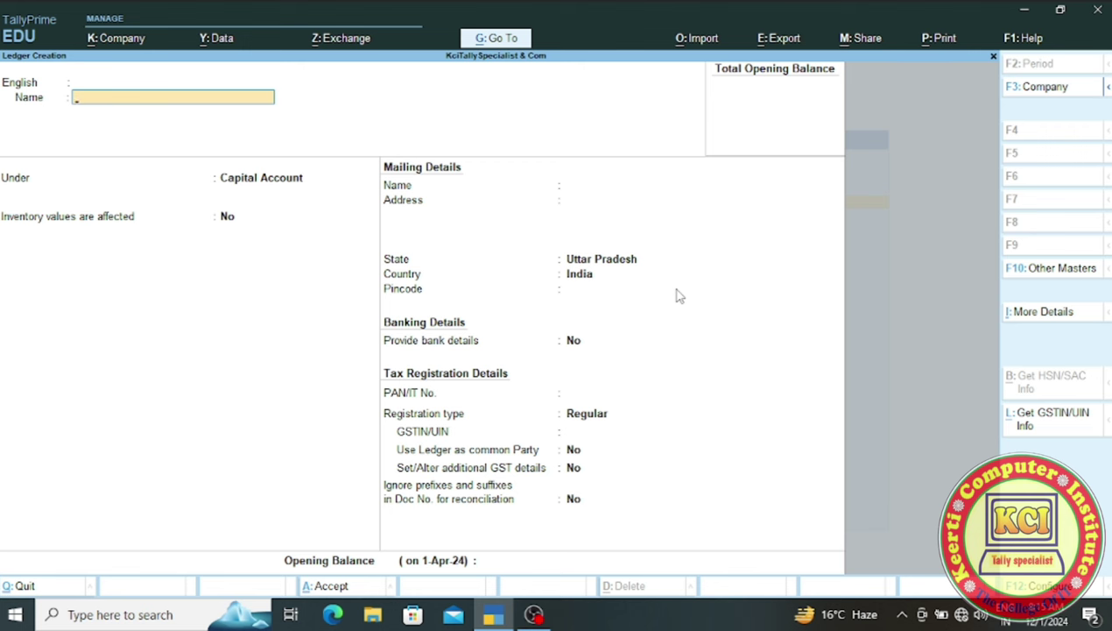
pyautogui.press('Escape')
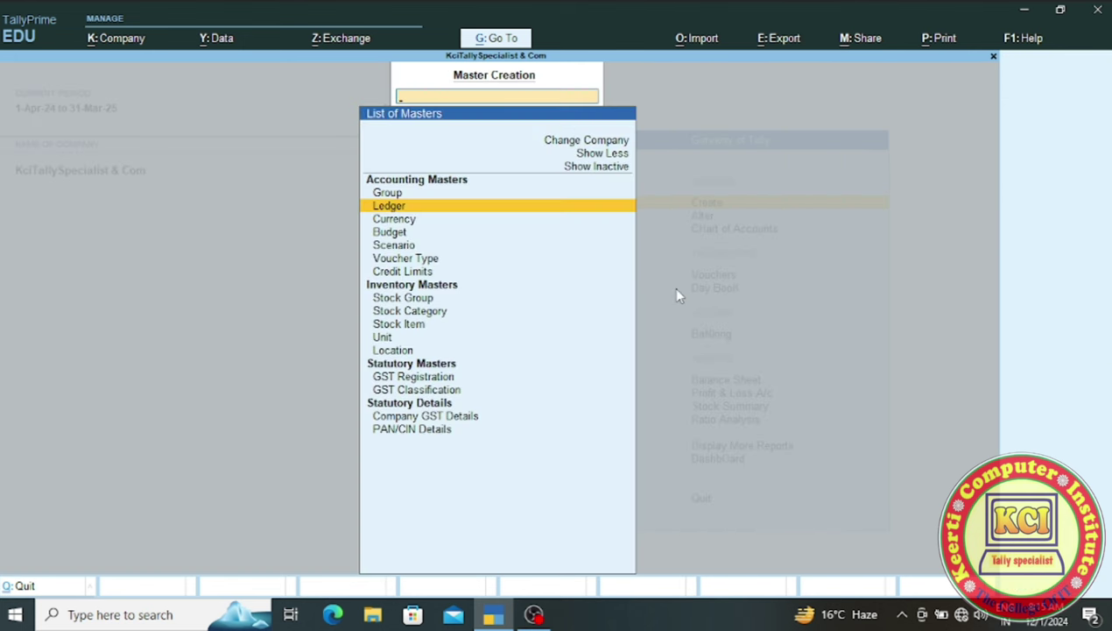
pyautogui.press('Escape')
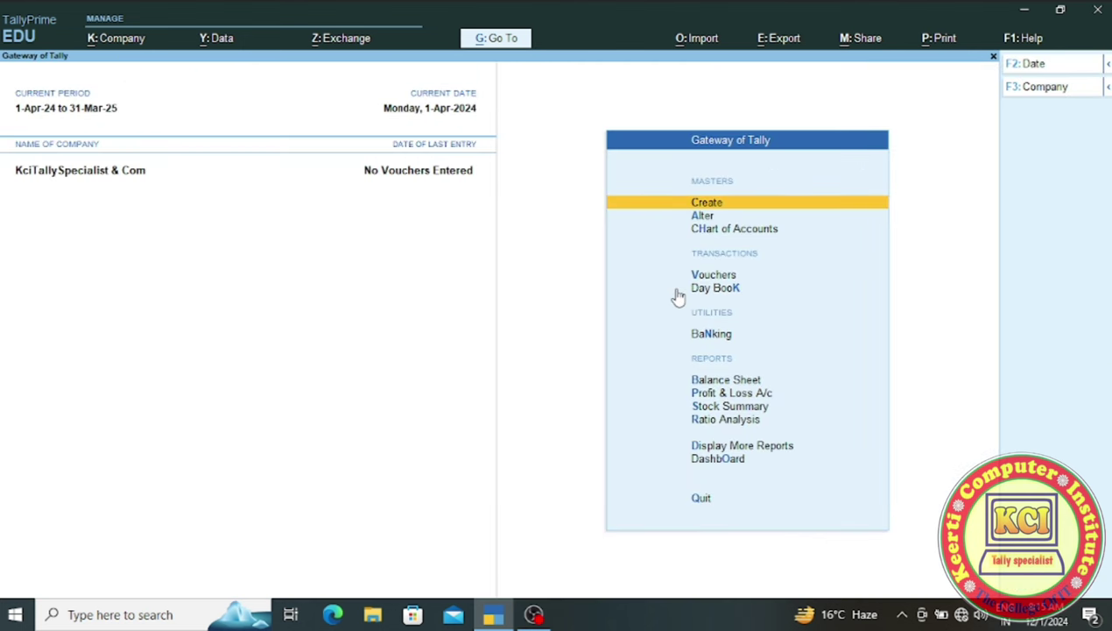
# - Open Chart of Accounts > Ledgers, now listing Capital A/c among 3 ledgers, and bring up Multi-Masters
pyautogui.press('Down')
pyautogui.press('Down')
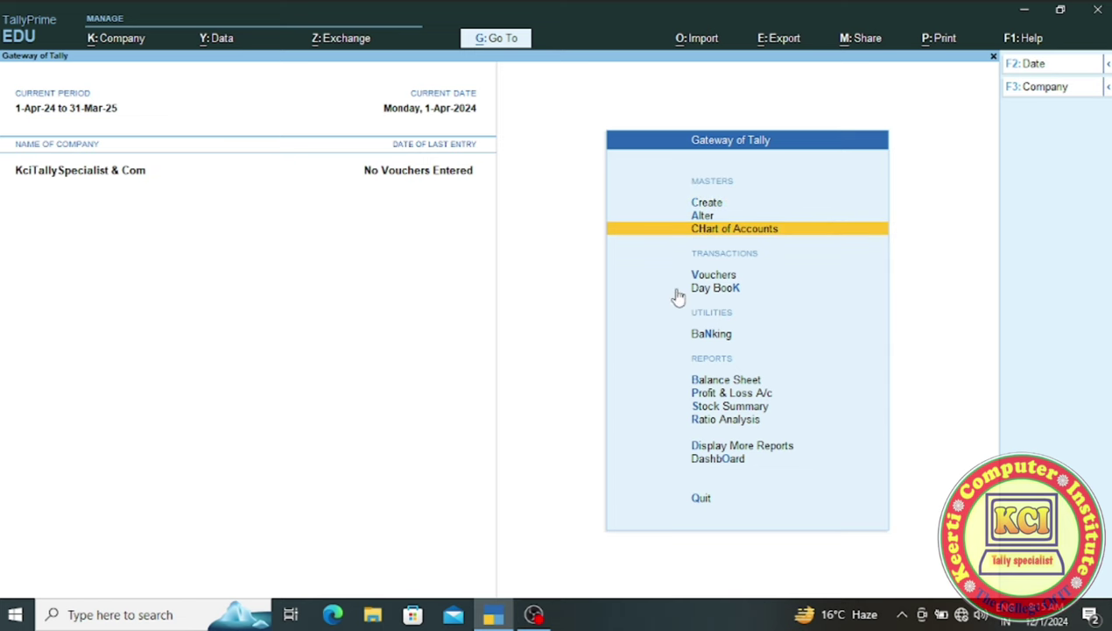
pyautogui.press('Return')
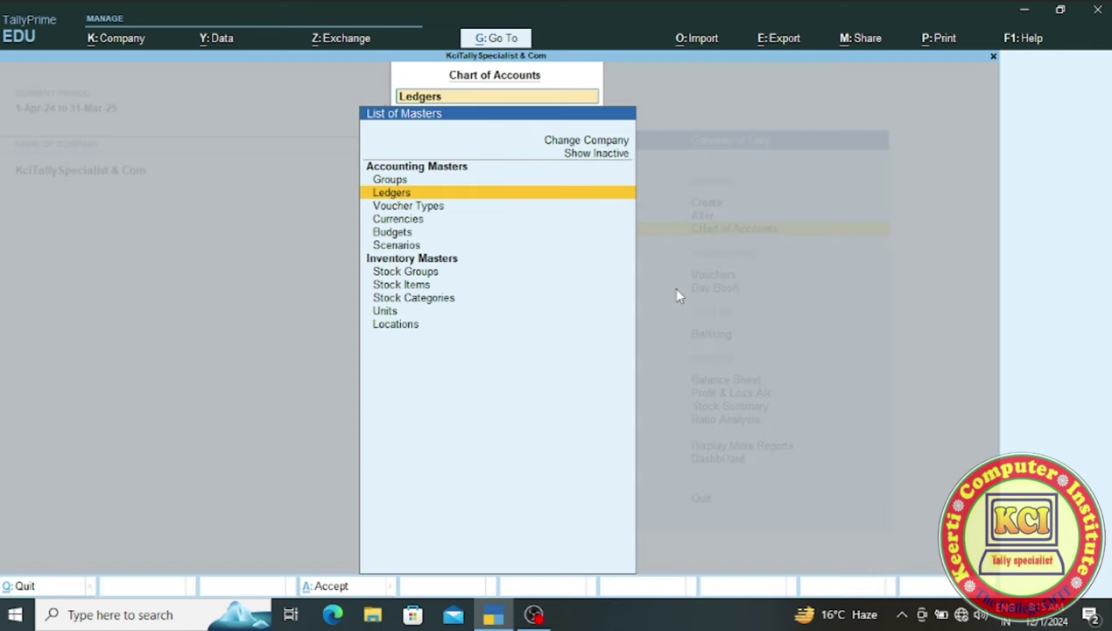
pyautogui.press('Return')
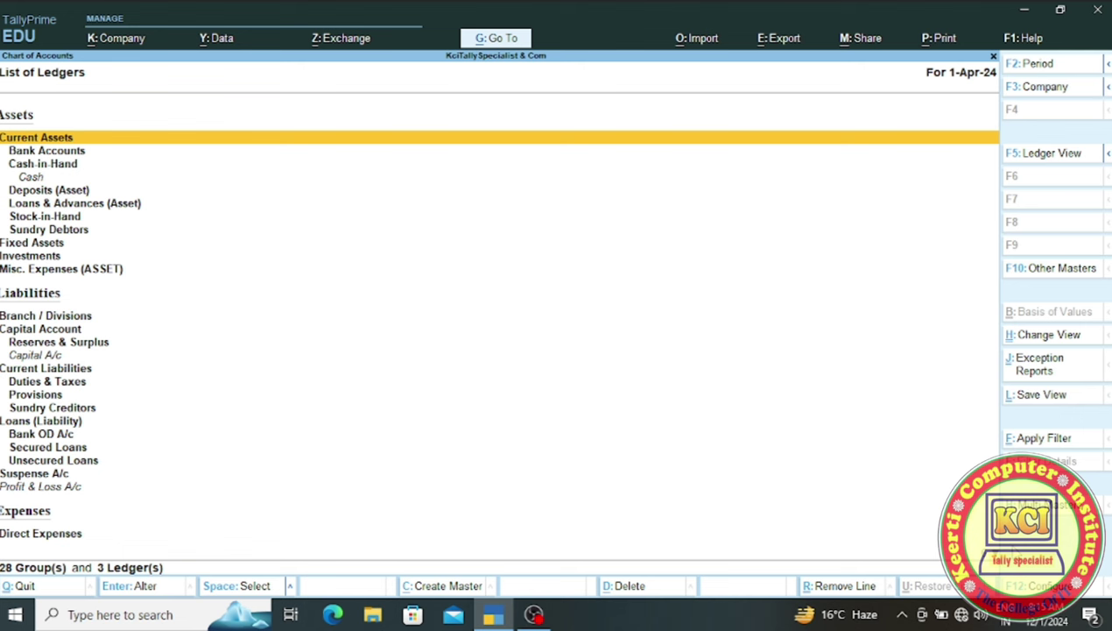
pyautogui.press('alt')
pyautogui.hotkey('alt', 'h')
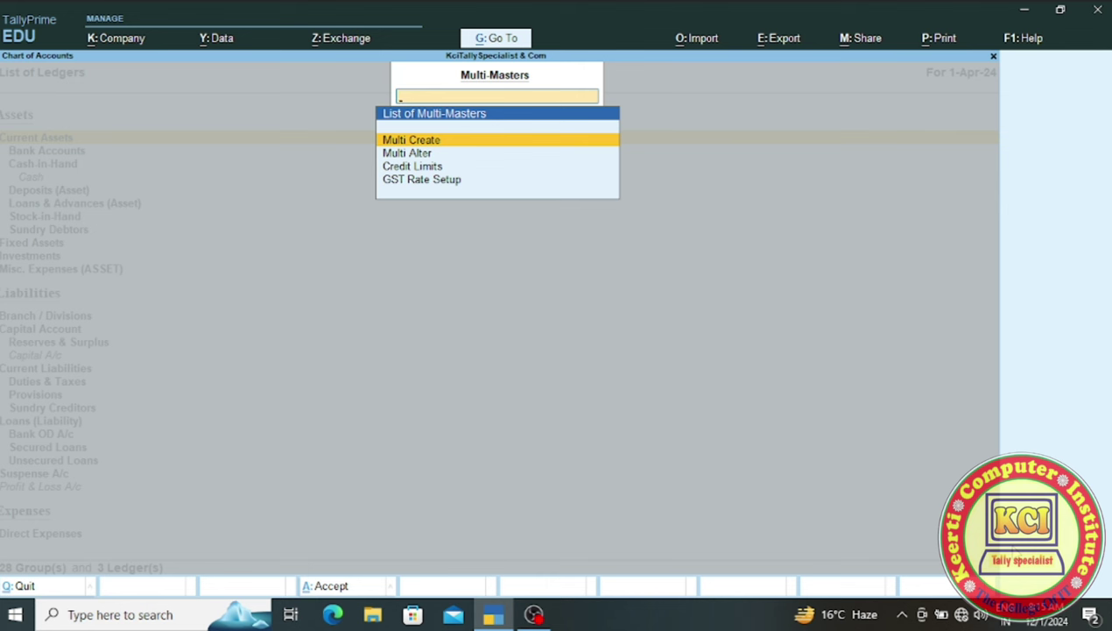
# - Start Multi Ledger Creation with Under Group set to Fixed Assets
pyautogui.press('Return')
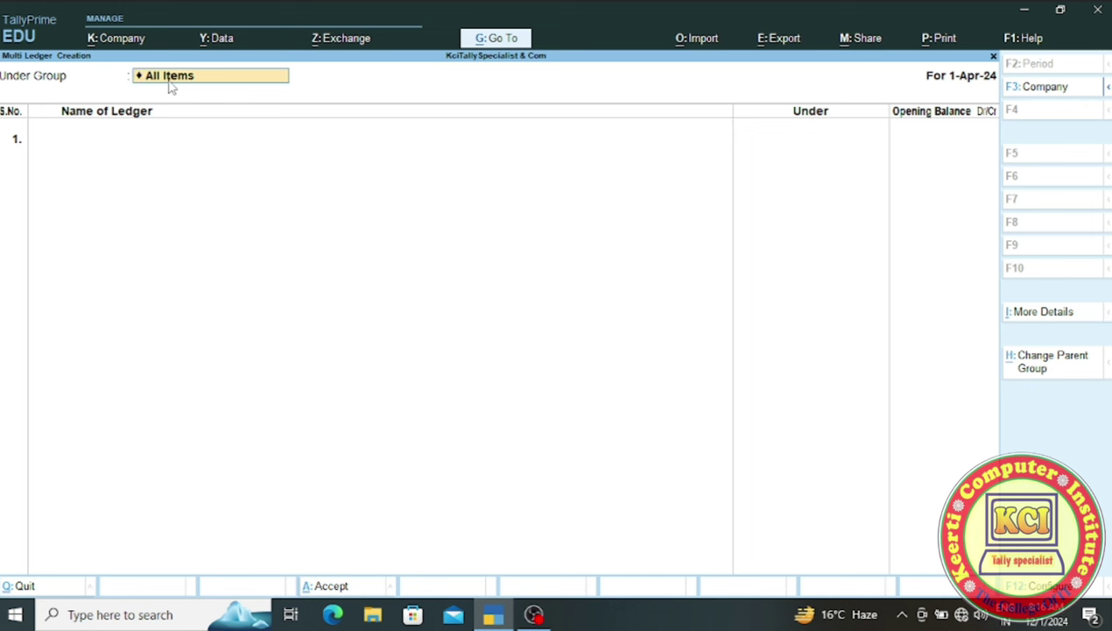
pyautogui.press('BackSpace')
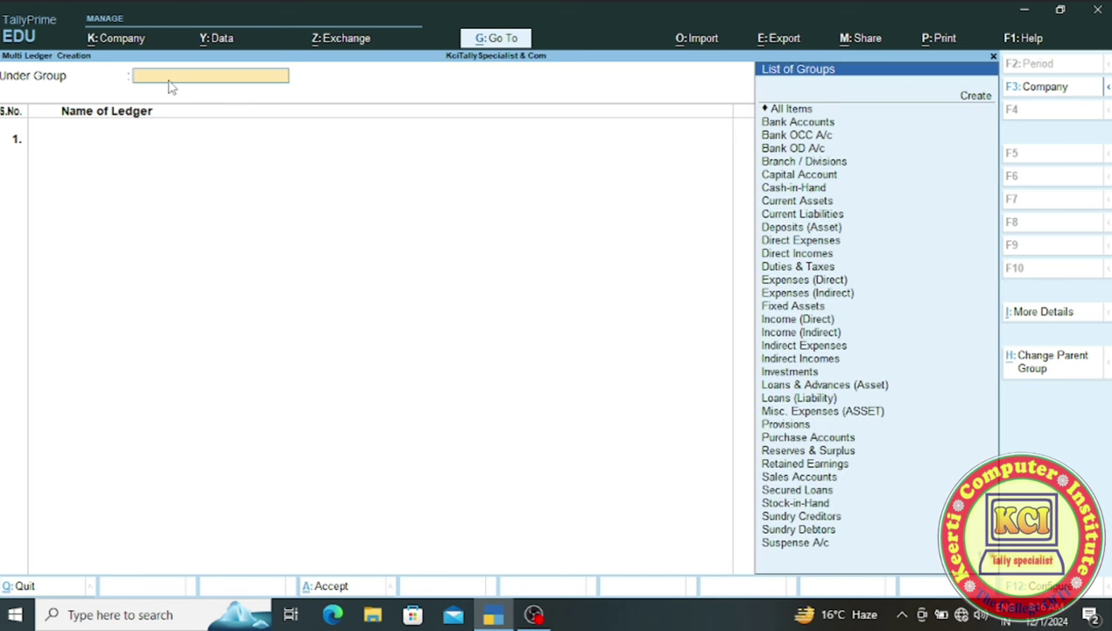
pyautogui.write('f')
pyautogui.press('Return')
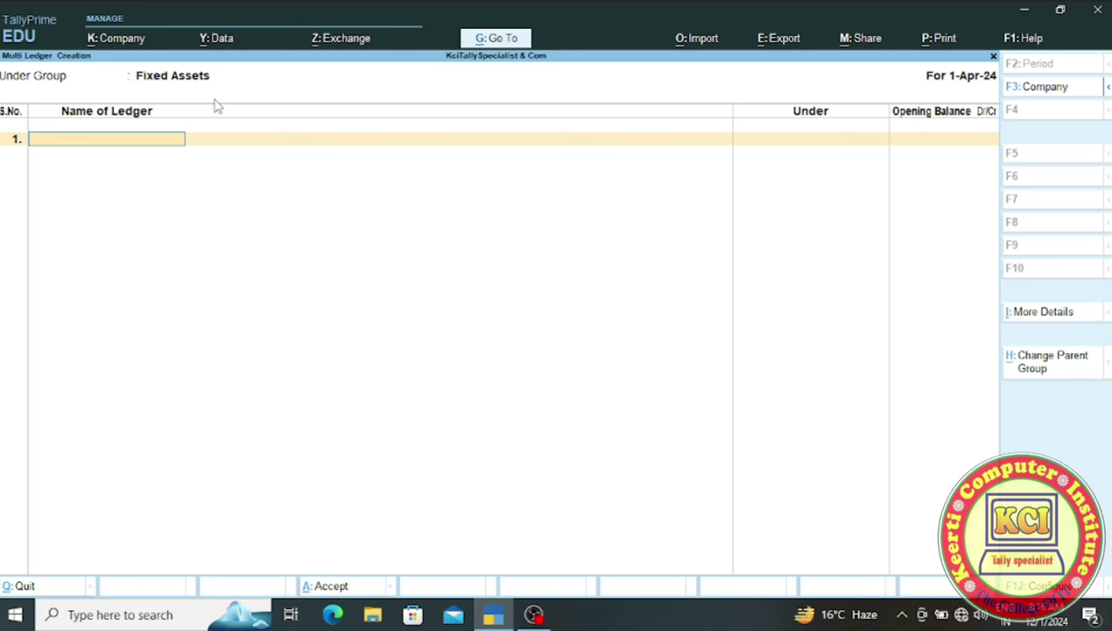
# - Enter Building A/c and Machinery A/c rows with no opening balance
pyautogui.write('Building A/c')
pyautogui.press('Return')
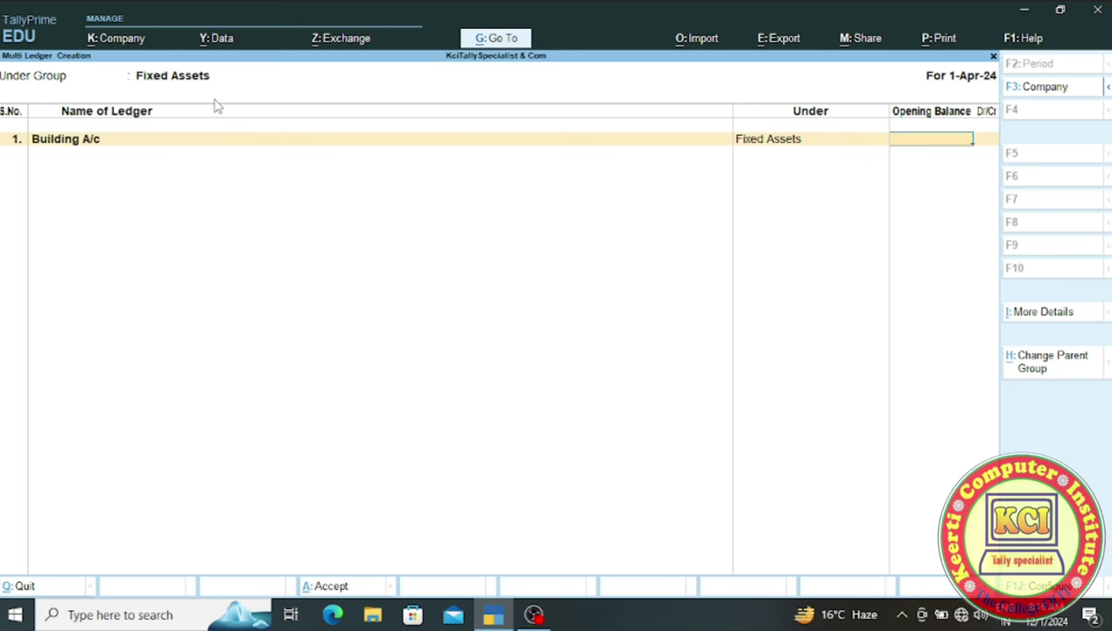
pyautogui.press('Return')
pyautogui.write('Machinery A.')
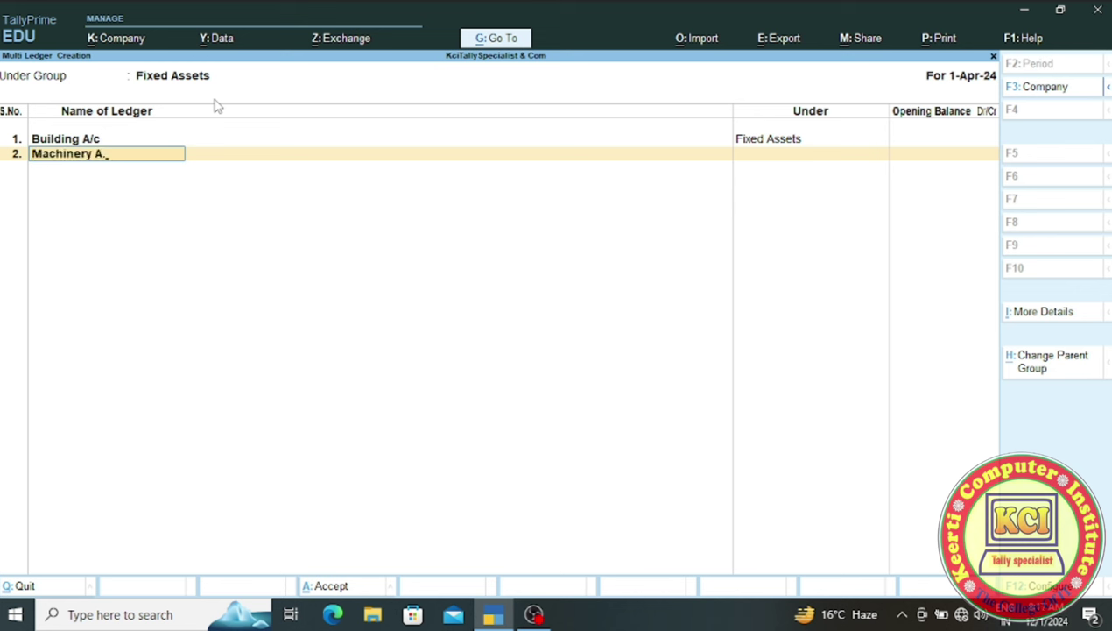
pyautogui.press('BackSpace')
pyautogui.press('BackSpace')
pyautogui.write('a/c')
pyautogui.press('Return')
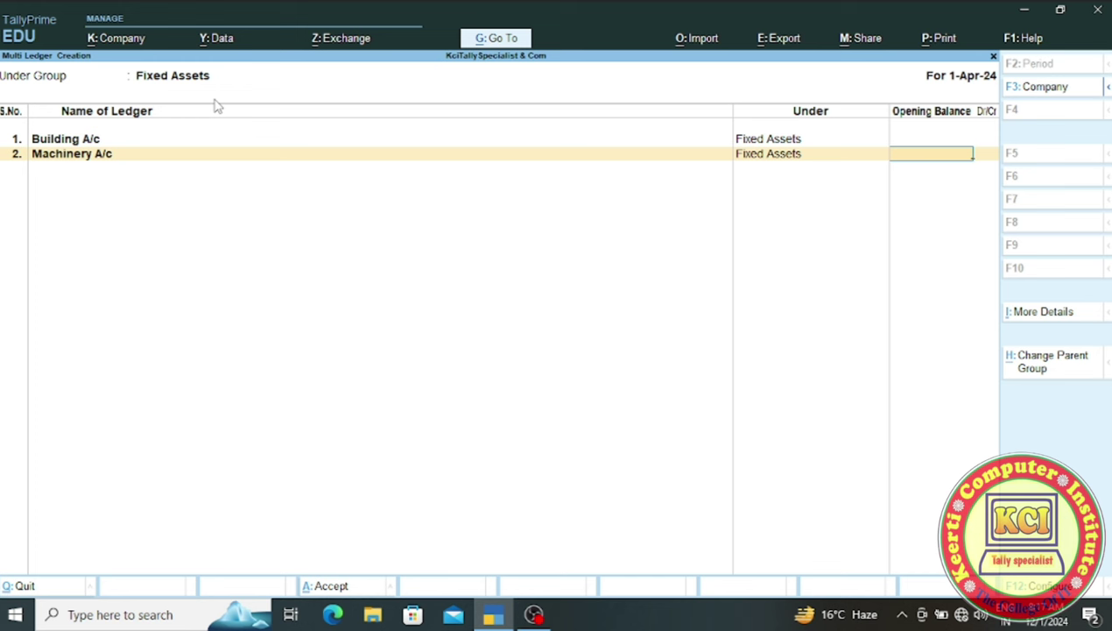
pyautogui.press('Return')
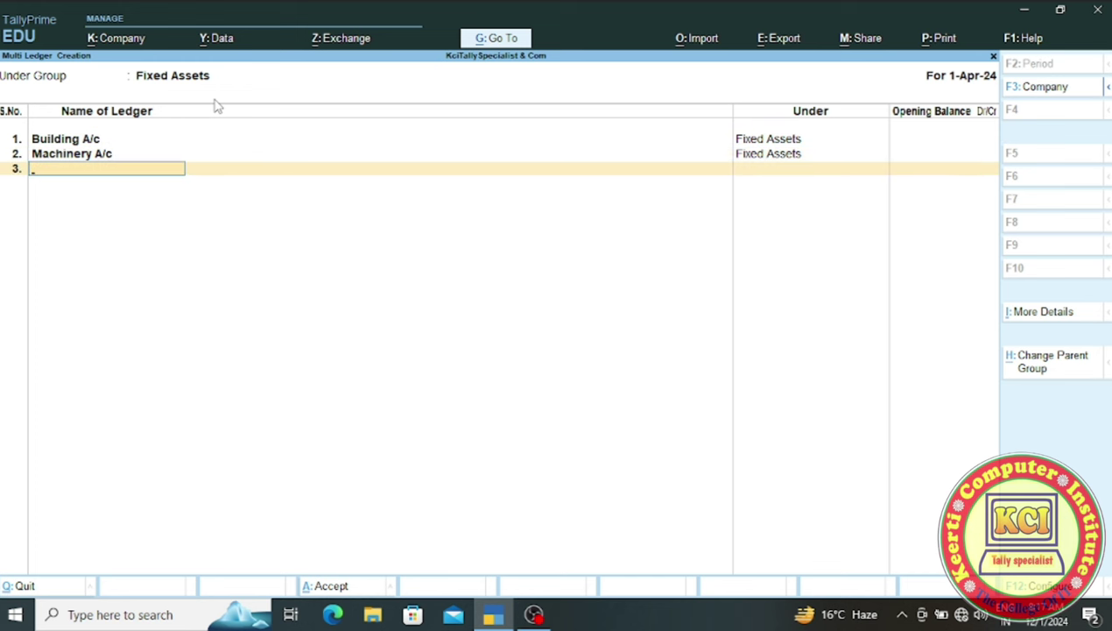
# - Add Furniture A/c and save all three Fixed Assets ledgers with Ctrl+A
pyautogui.write('F')
pyautogui.write('urniture A/c')
pyautogui.press('Return')
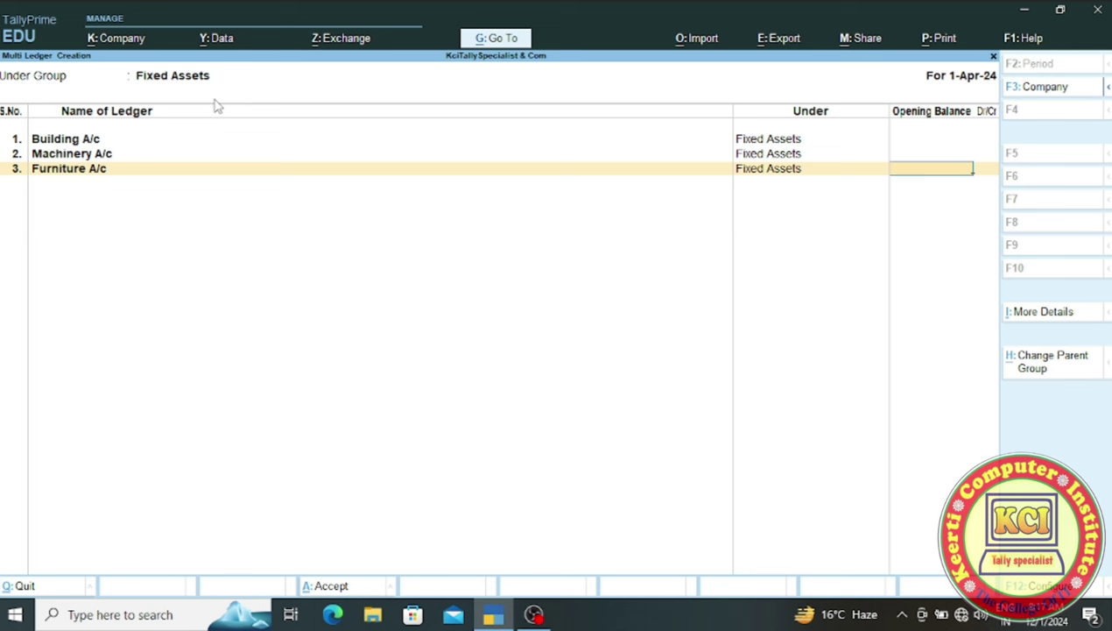
pyautogui.press('Return')
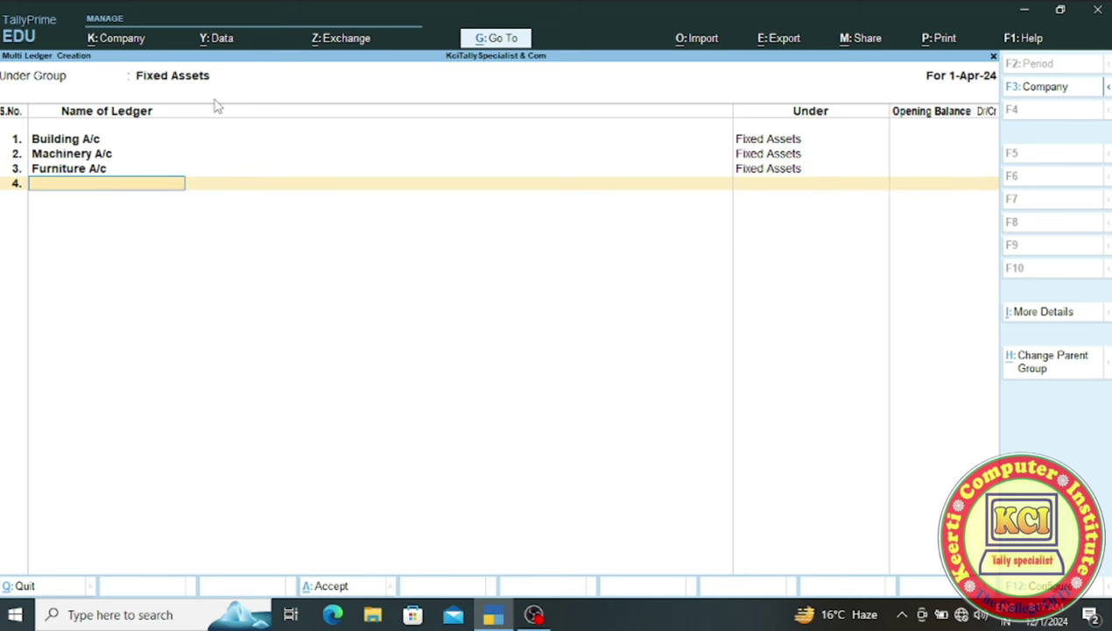
pyautogui.press('ctrl')
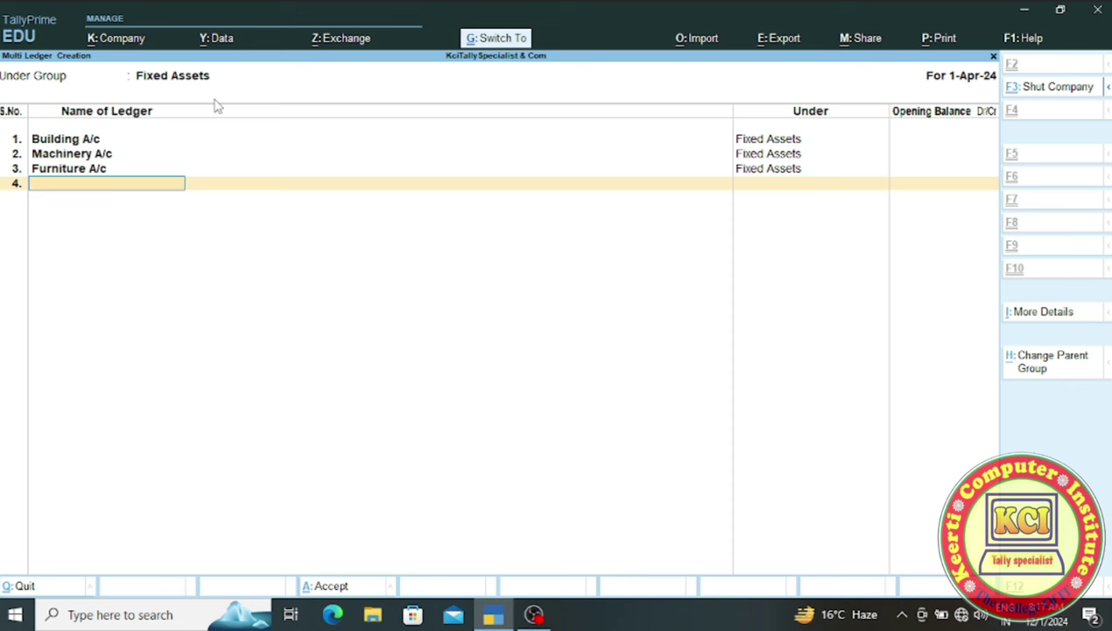
pyautogui.hotkey('ctrl', 'a')
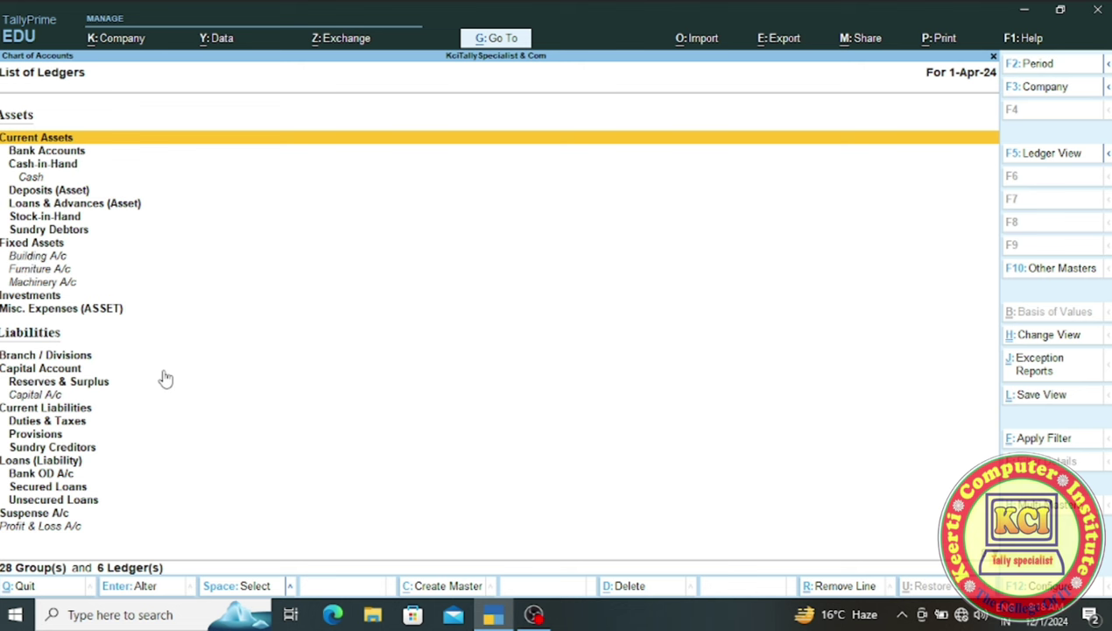
# - Return to Gateway of Tally and start a new ledger from Create > List of Masters
pyautogui.press('Escape')
pyautogui.press('Escape')
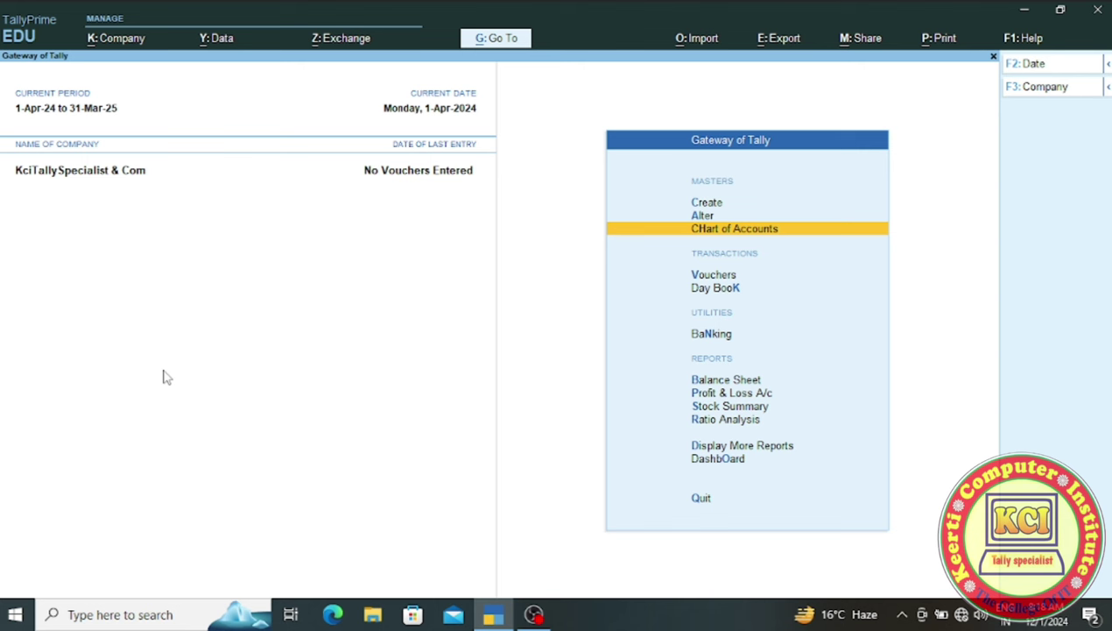
pyautogui.press('Up')
pyautogui.press('Up')
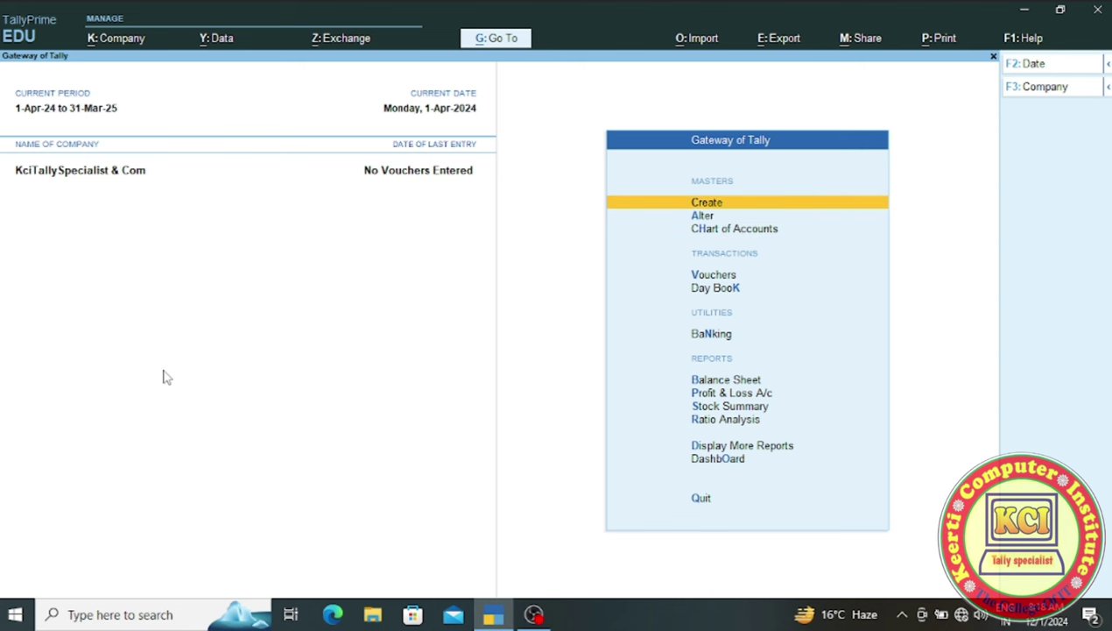
pyautogui.press('Return')
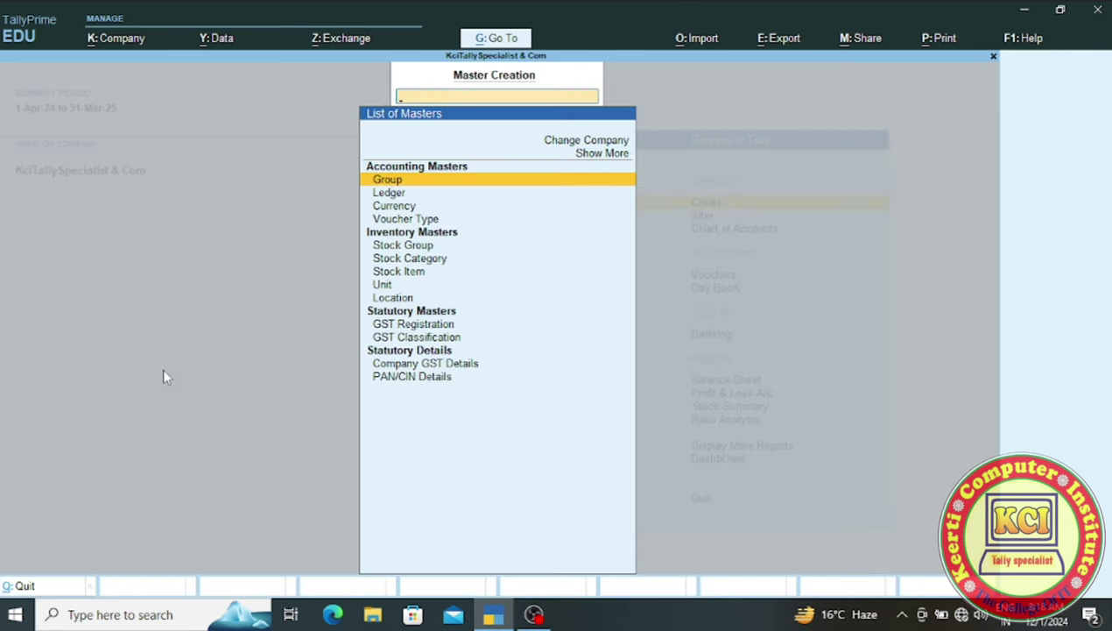
pyautogui.press('Down')
pyautogui.press('Return')
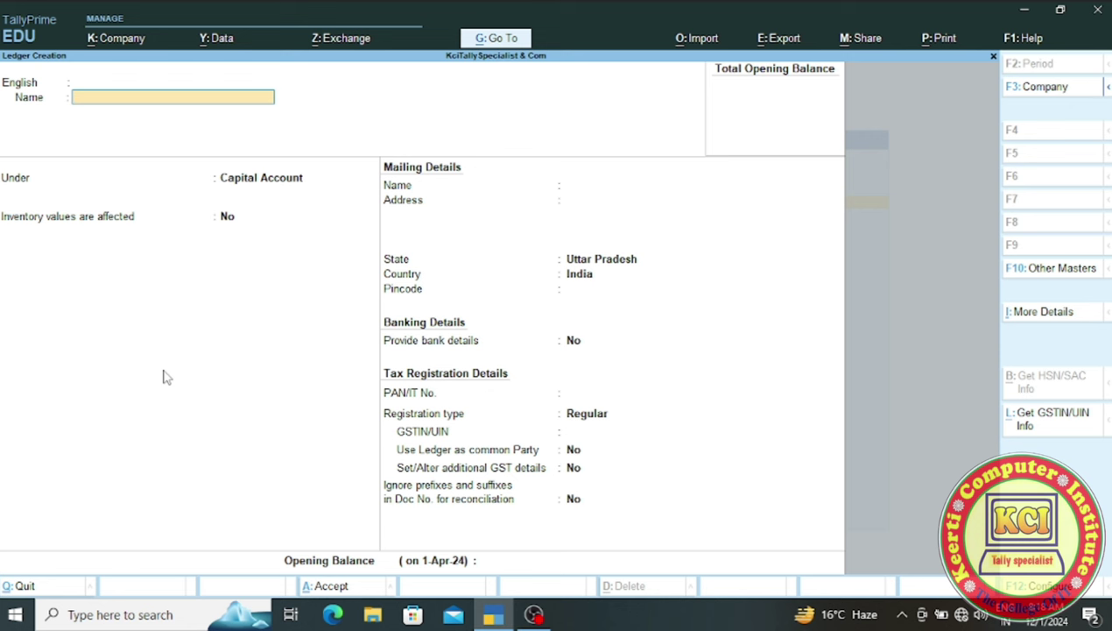
# - Name the new ledger 'Purchase A/c' and place it under Purchase Accounts
pyautogui.write('Purchase A/c')
pyautogui.press('Return')
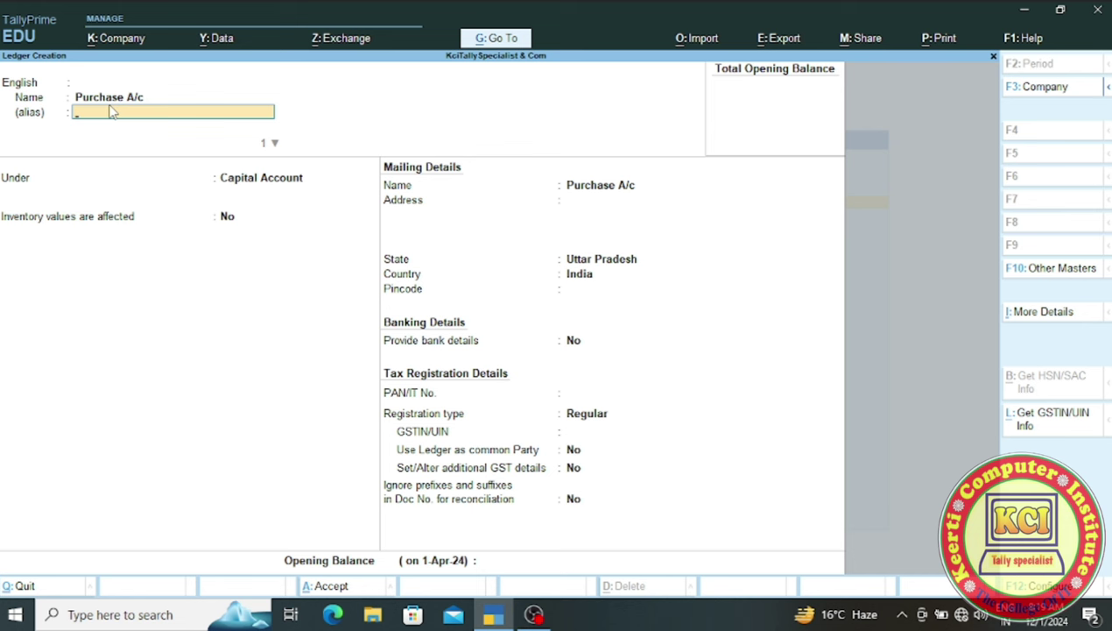
pyautogui.press('Return')
pyautogui.press('Return')
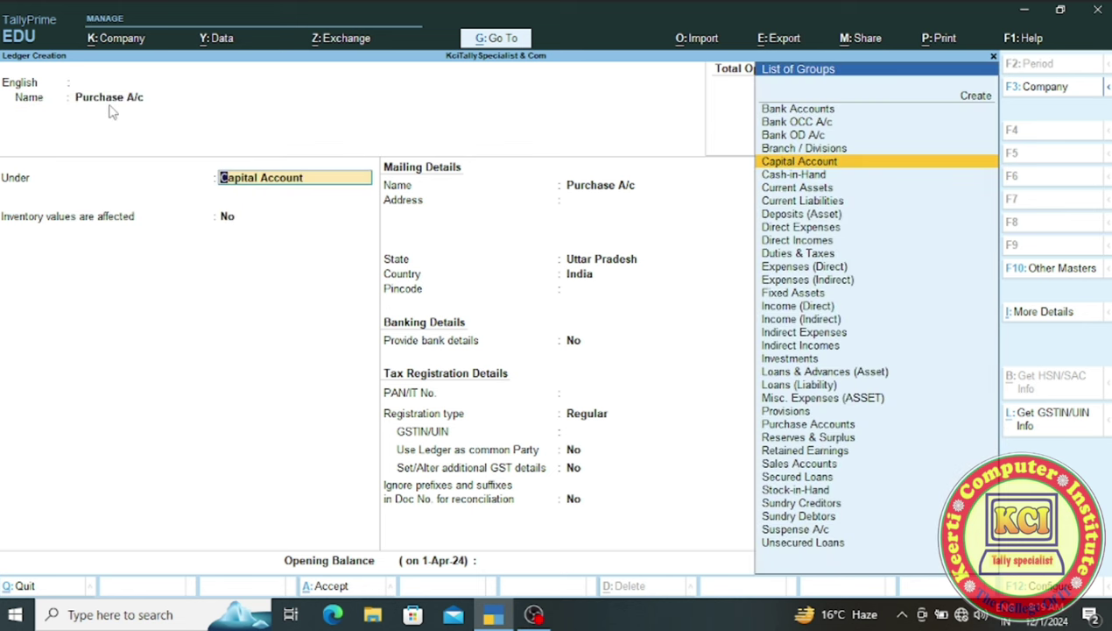
pyautogui.write('P')
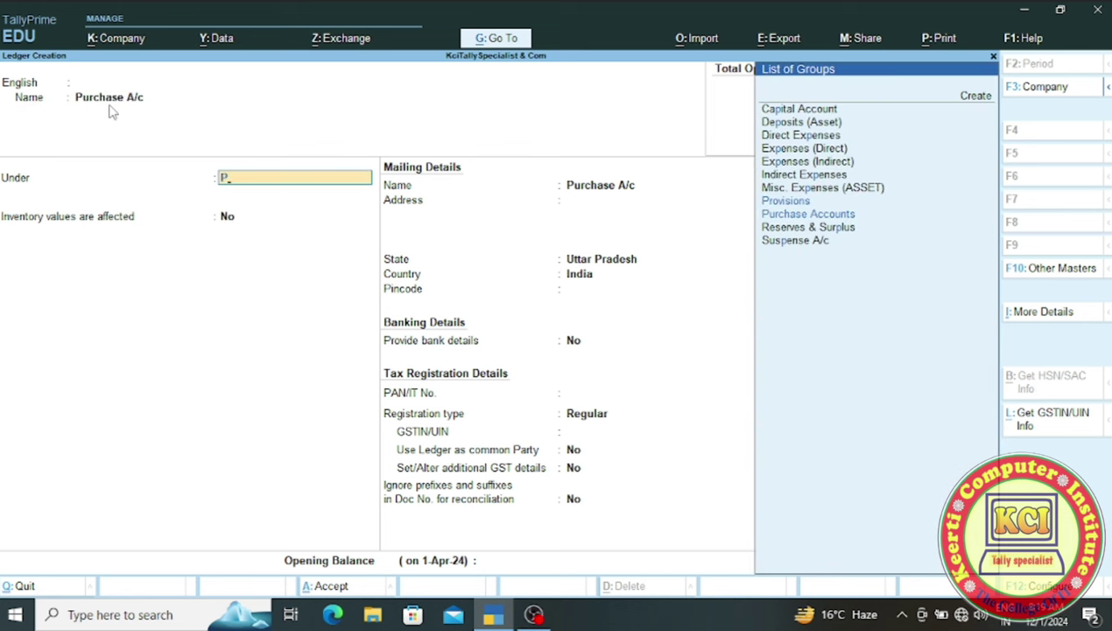
pyautogui.press('Down')
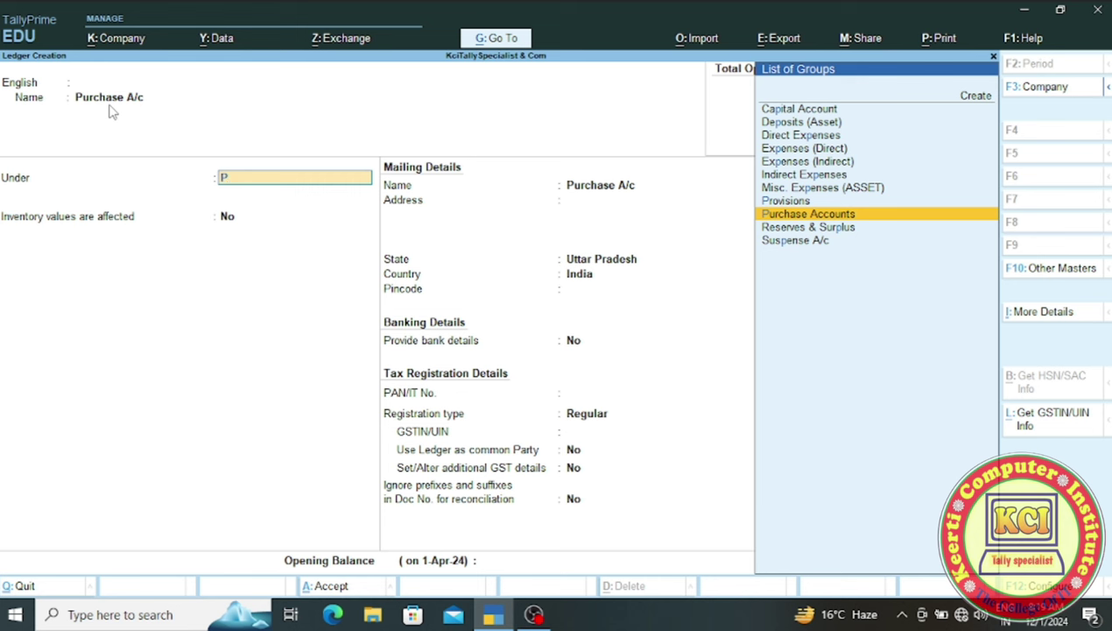
pyautogui.press('Return')
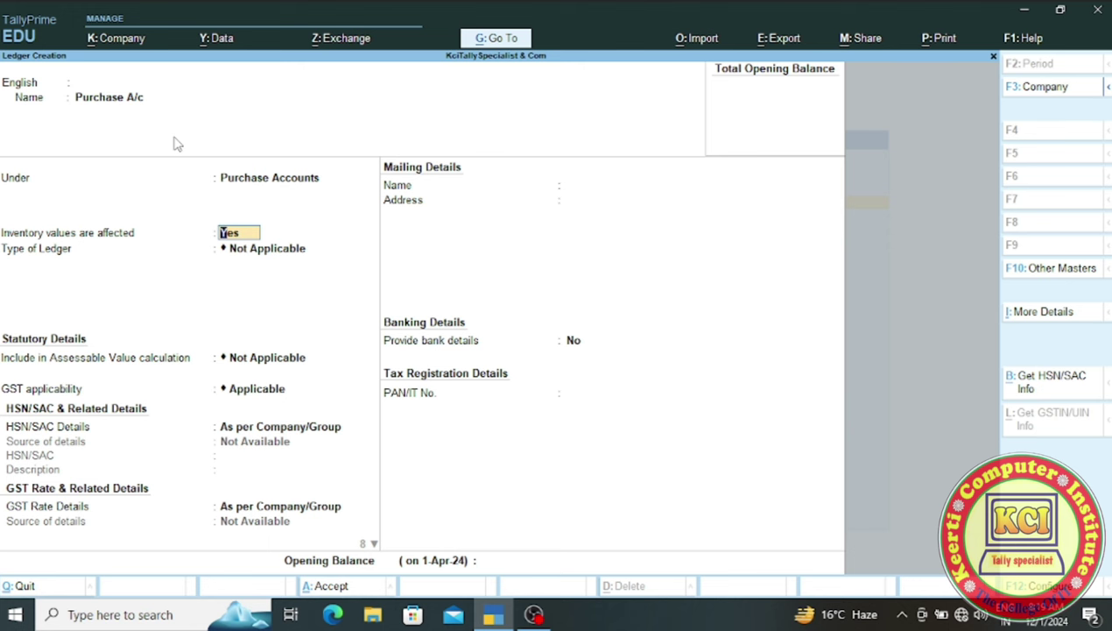
# - Set Enable Goods and Services Tax (GST) to No in company features and accept
pyautogui.click(122, 43)
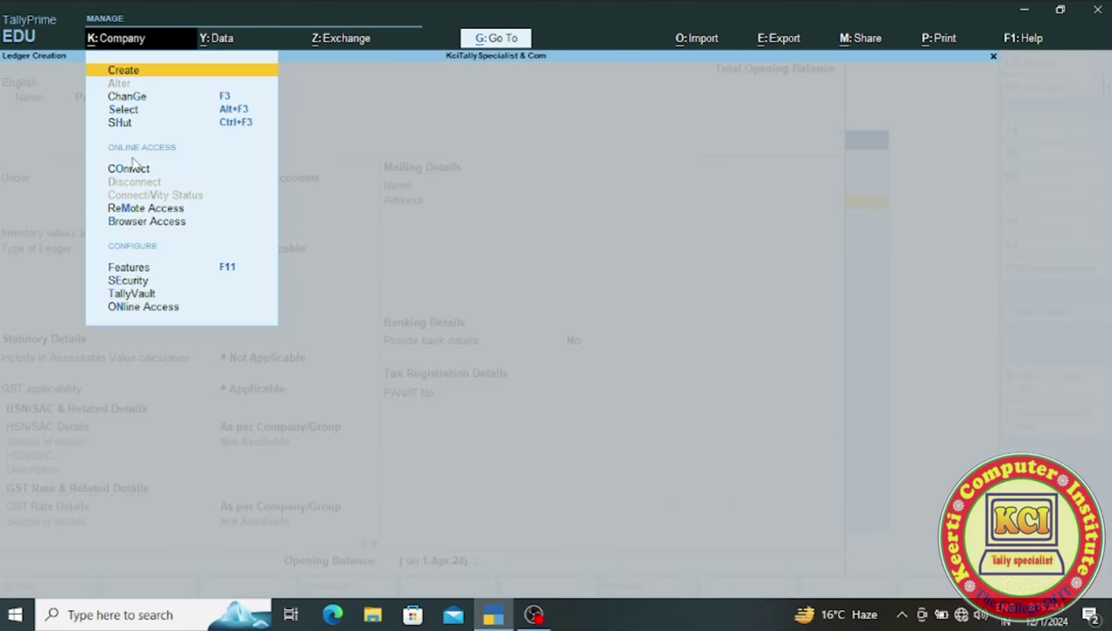
pyautogui.click(221, 267)
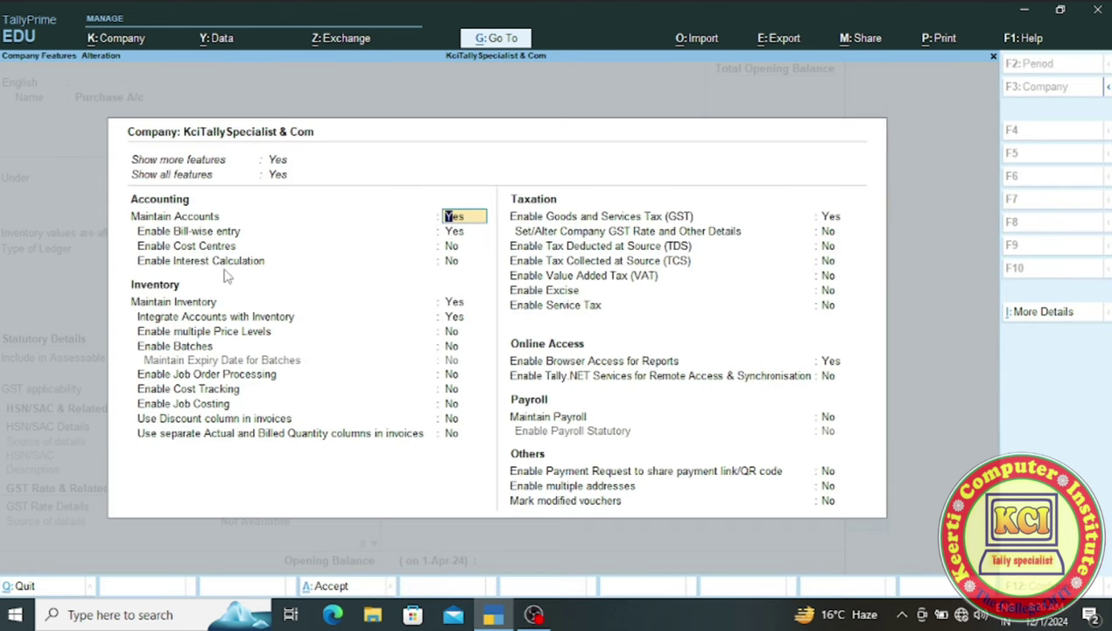
pyautogui.click(829, 223)
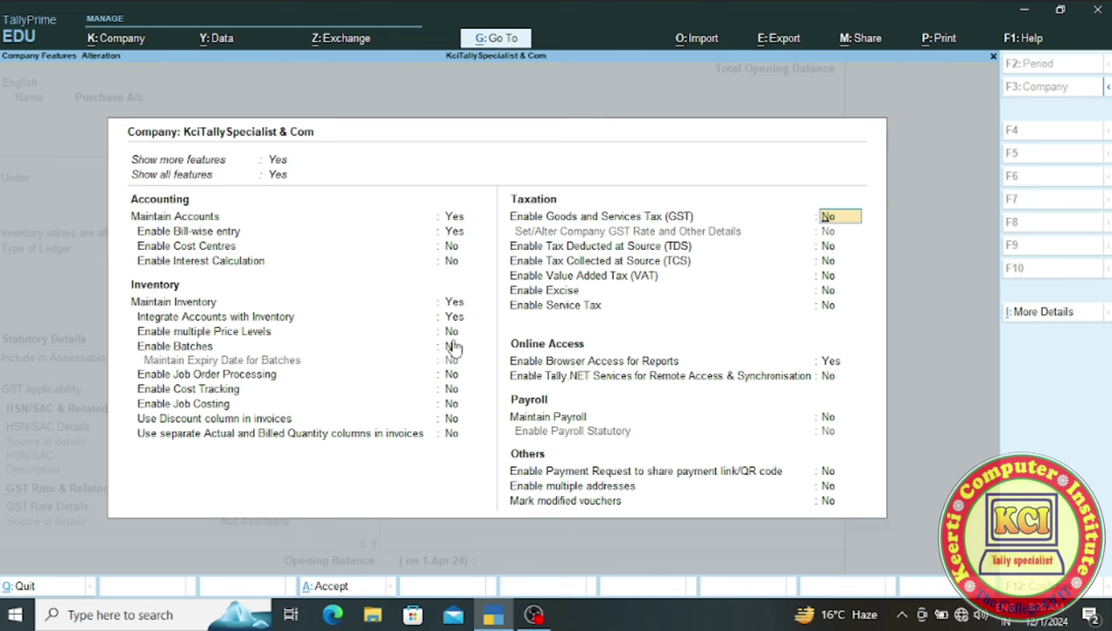
pyautogui.press('ctrl')
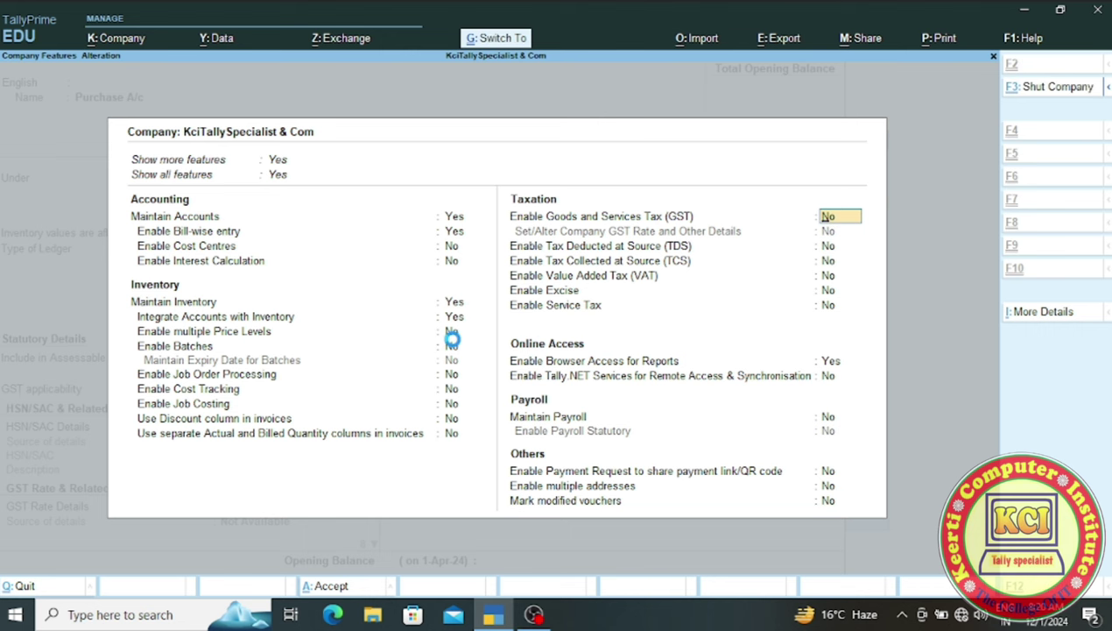
pyautogui.hotkey('ctrl', 'a')
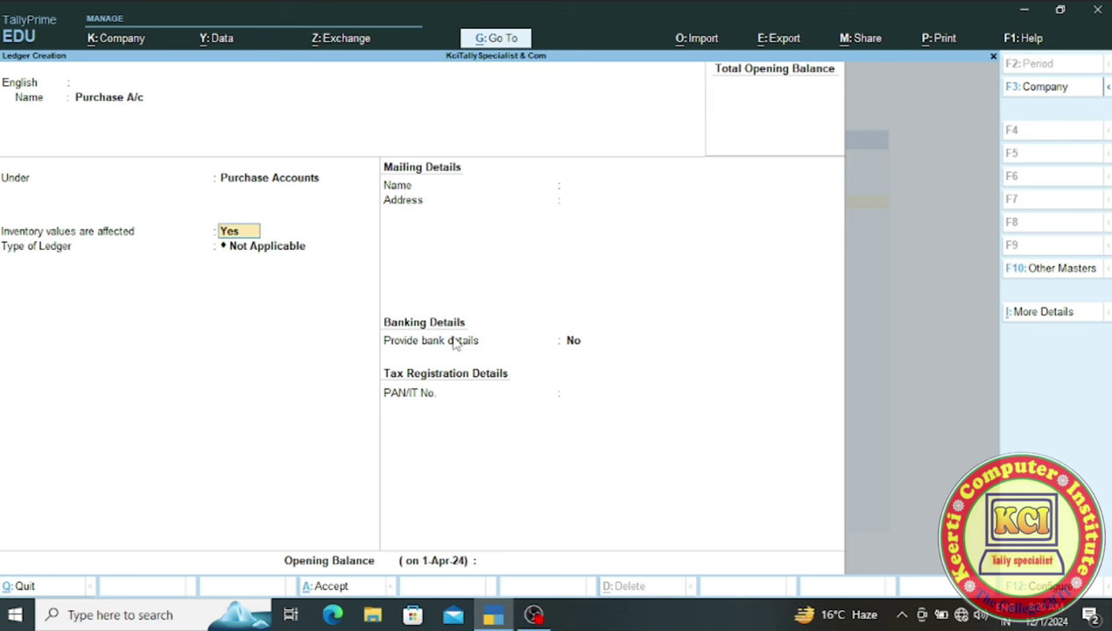
# - Leave Provide bank details at No and accept the Purchase A/c ledger with Ctrl+A
pyautogui.click(454, 342)
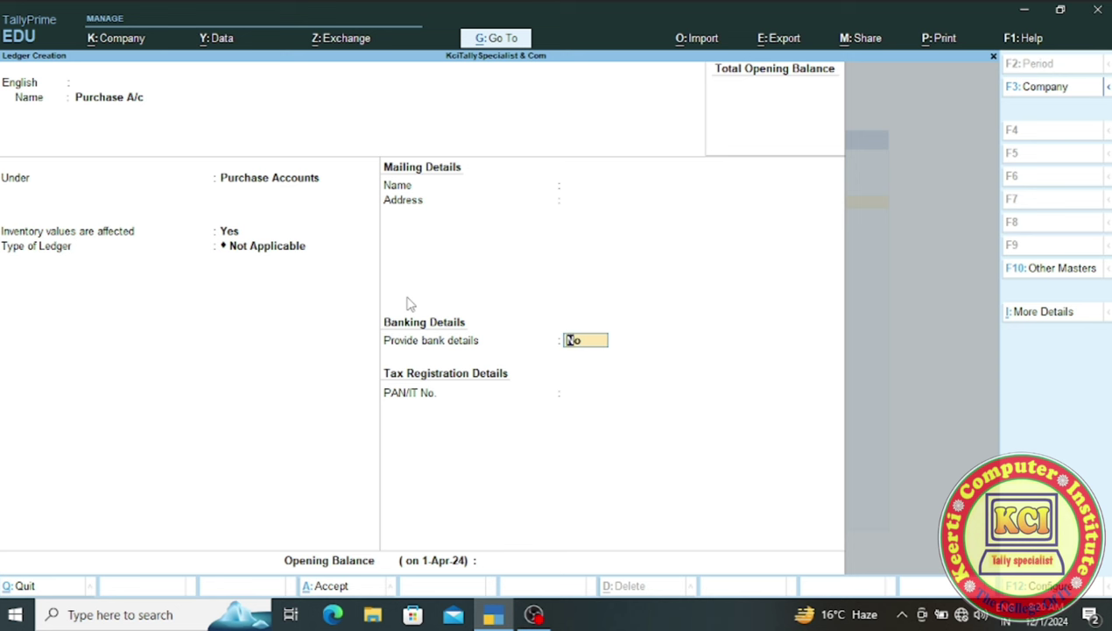
pyautogui.press('Return')
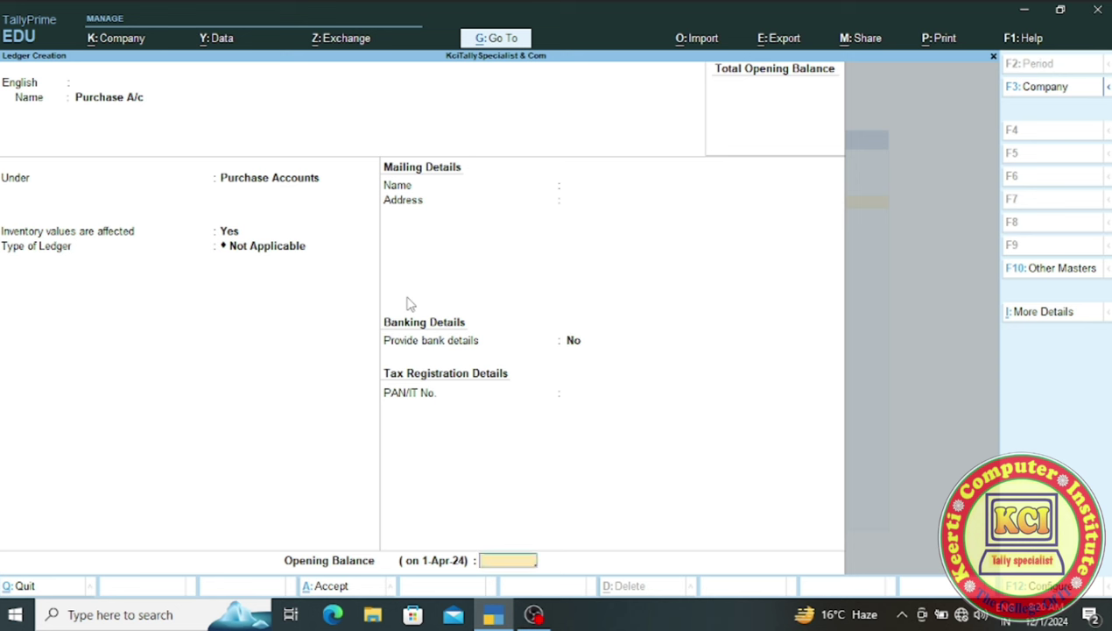
pyautogui.press('ctrl')
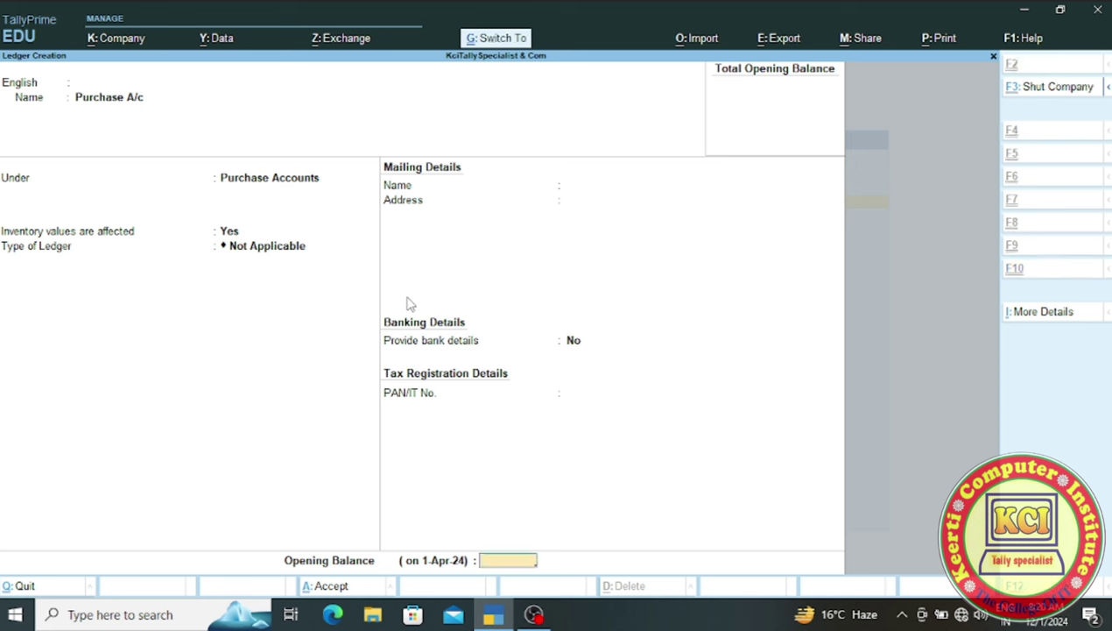
pyautogui.hotkey('ctrl', 'a')
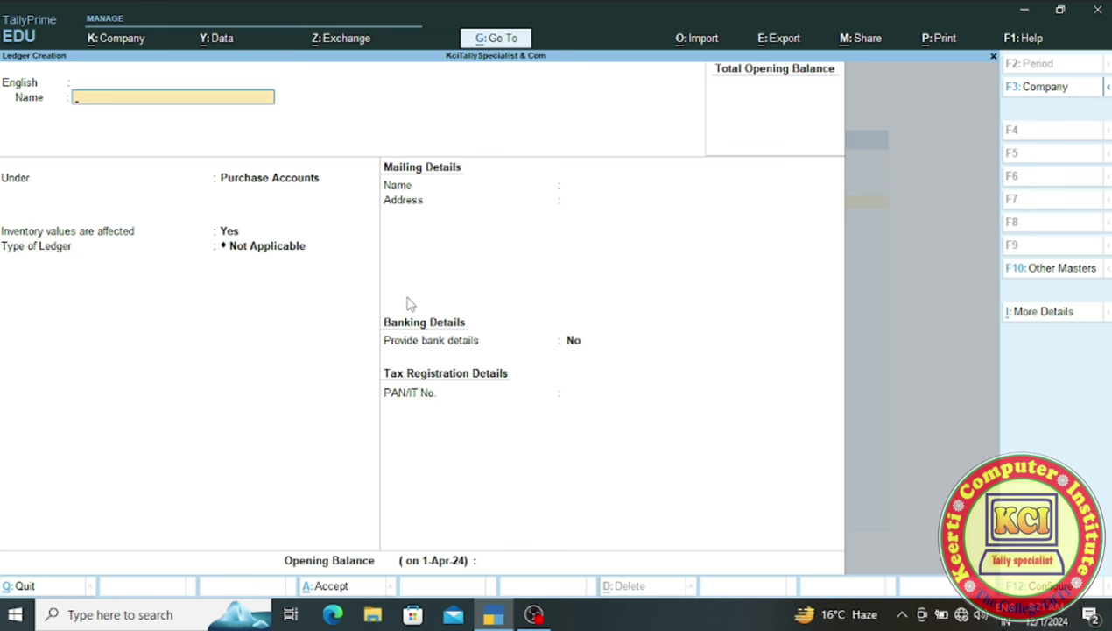
# - Enter 'Purchase a/c' as the name, dismiss the name-already-exists error, and clear it
pyautogui.write('Purchase a/c')
pyautogui.press('Return')
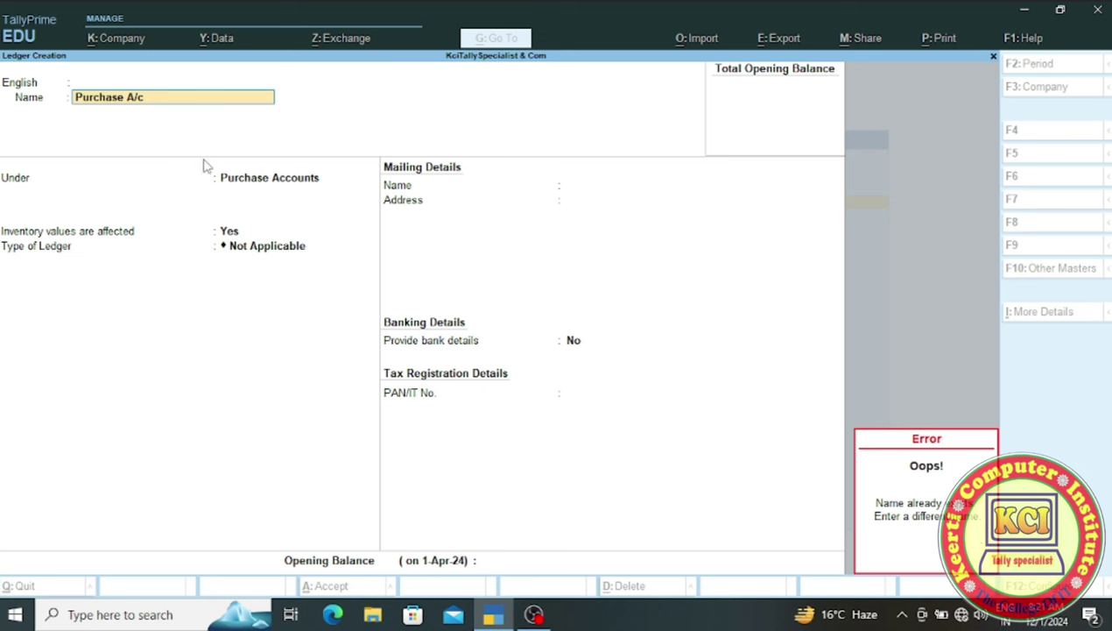
pyautogui.click(145, 102)
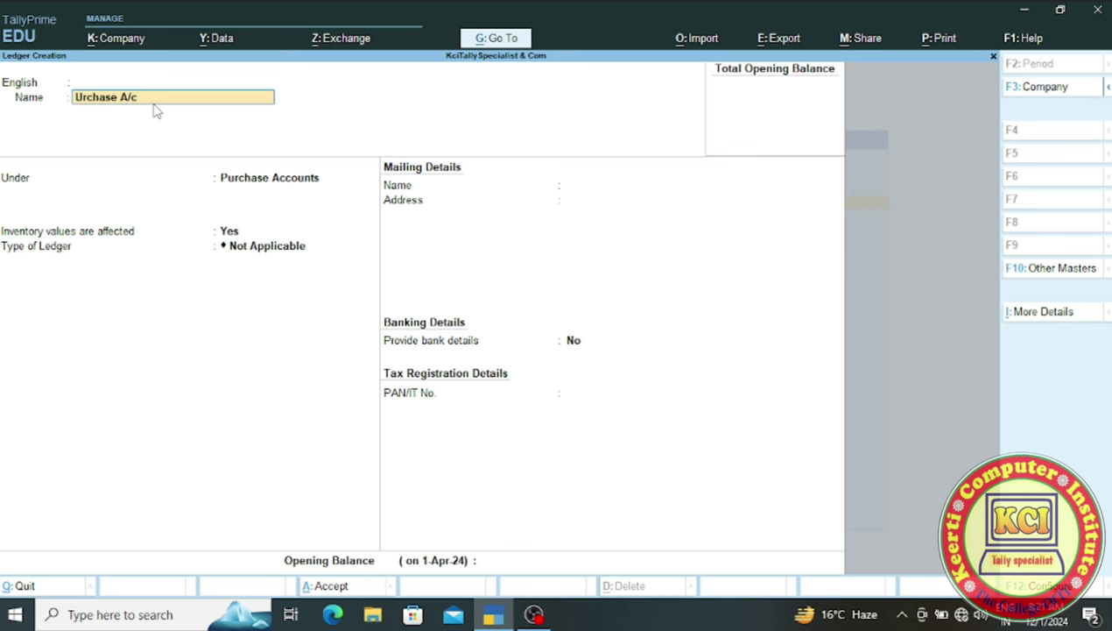
pyautogui.write('P')
pyautogui.press('Return')
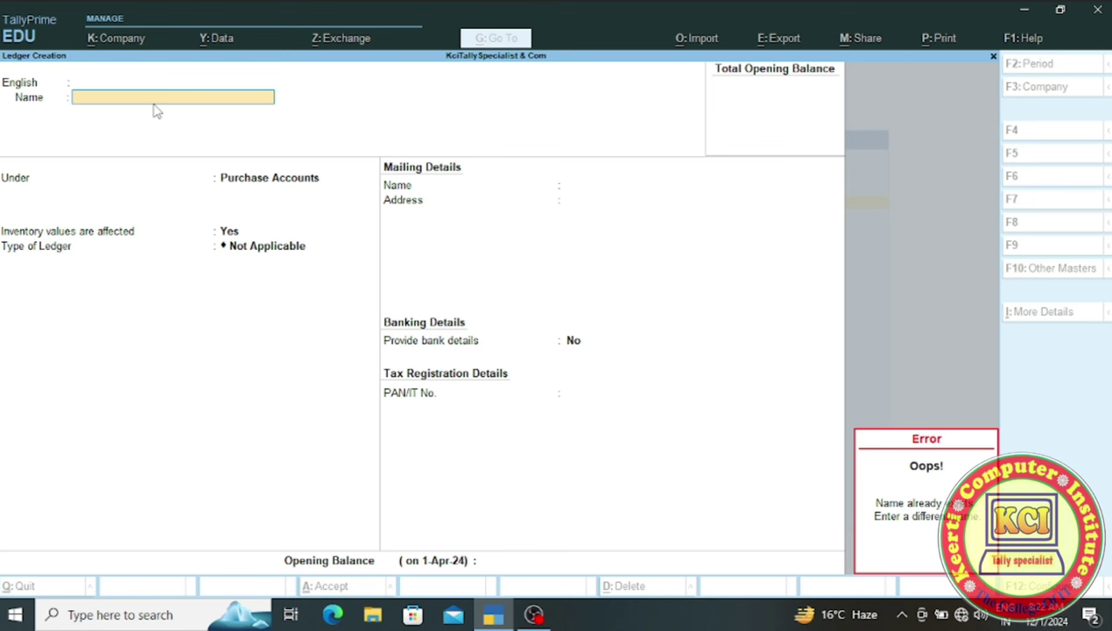
# - Enter the supplier's party name and place the ledger under Sundry Creditors
pyautogui.write('Su')
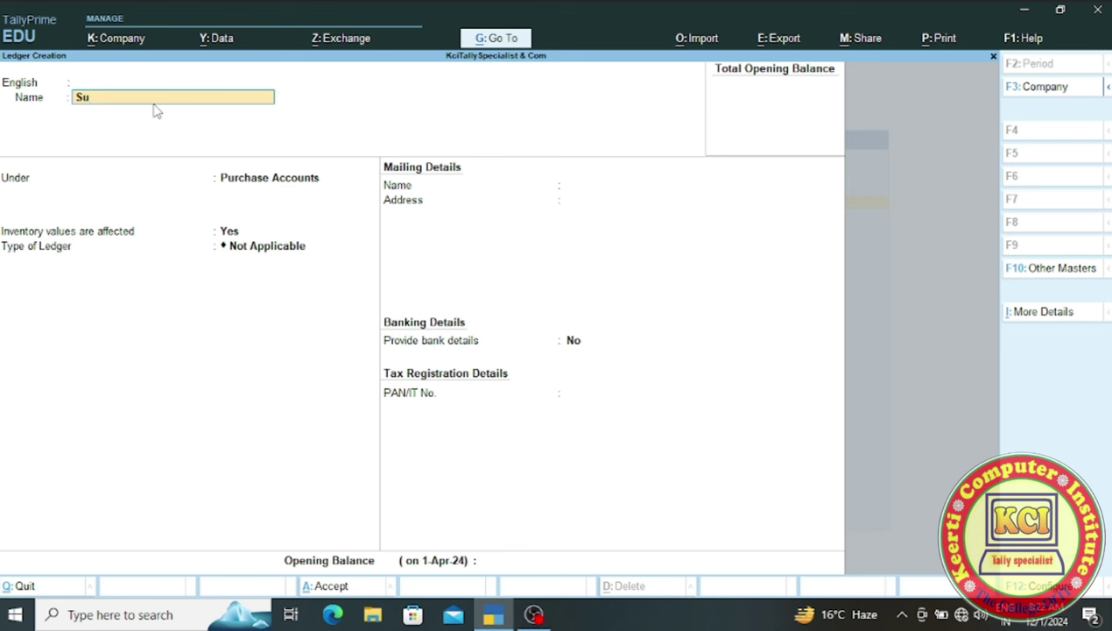
pyautogui.write('mit & Com')
pyautogui.press('Return')
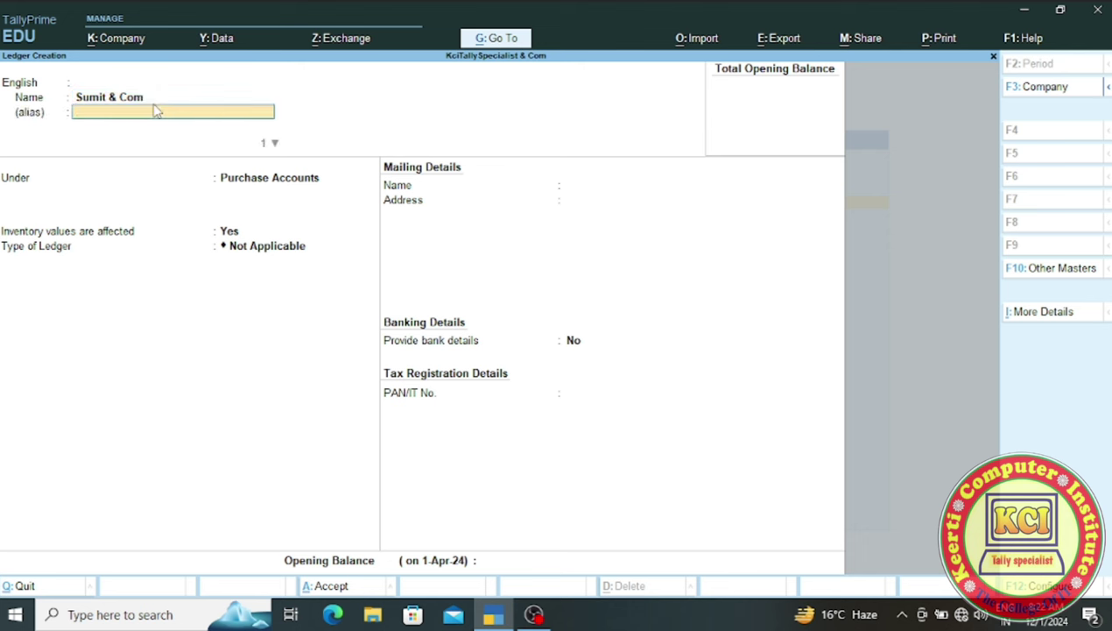
pyautogui.press('Return')
pyautogui.press('Return')
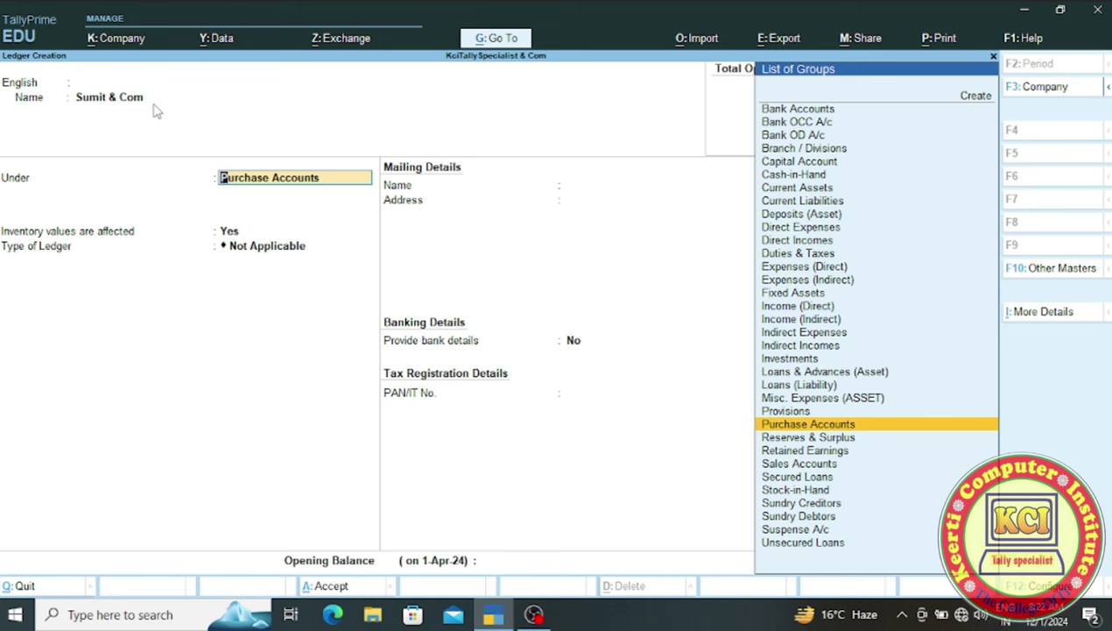
pyautogui.press('Down')
pyautogui.press('Down')
pyautogui.press('Down')
pyautogui.press('Down')
pyautogui.press('Down')
pyautogui.press('Down')
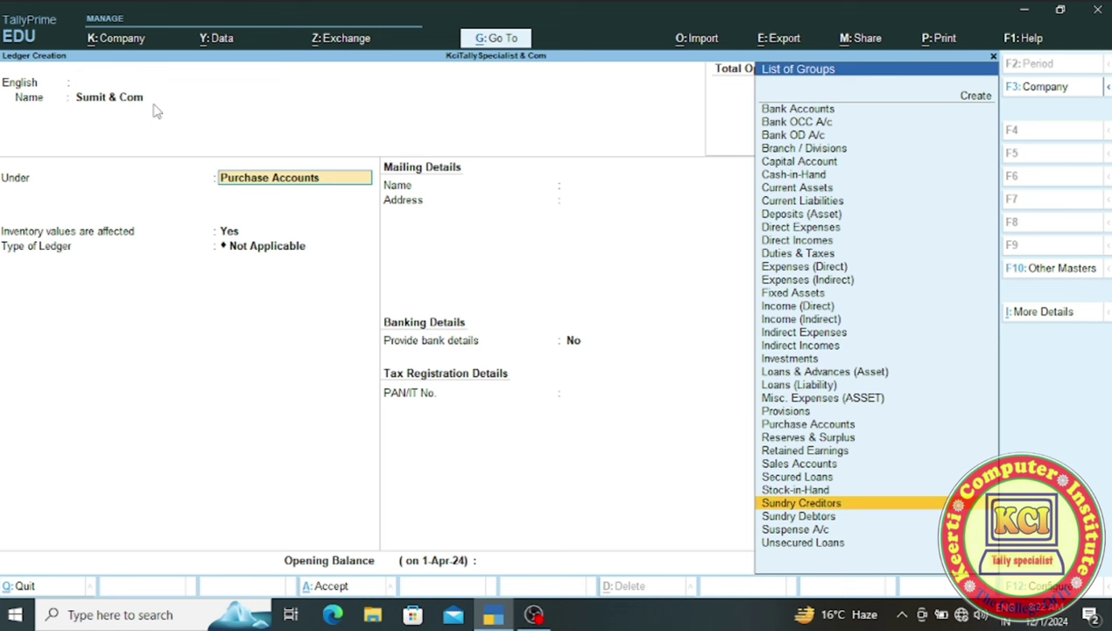
pyautogui.press('Return')
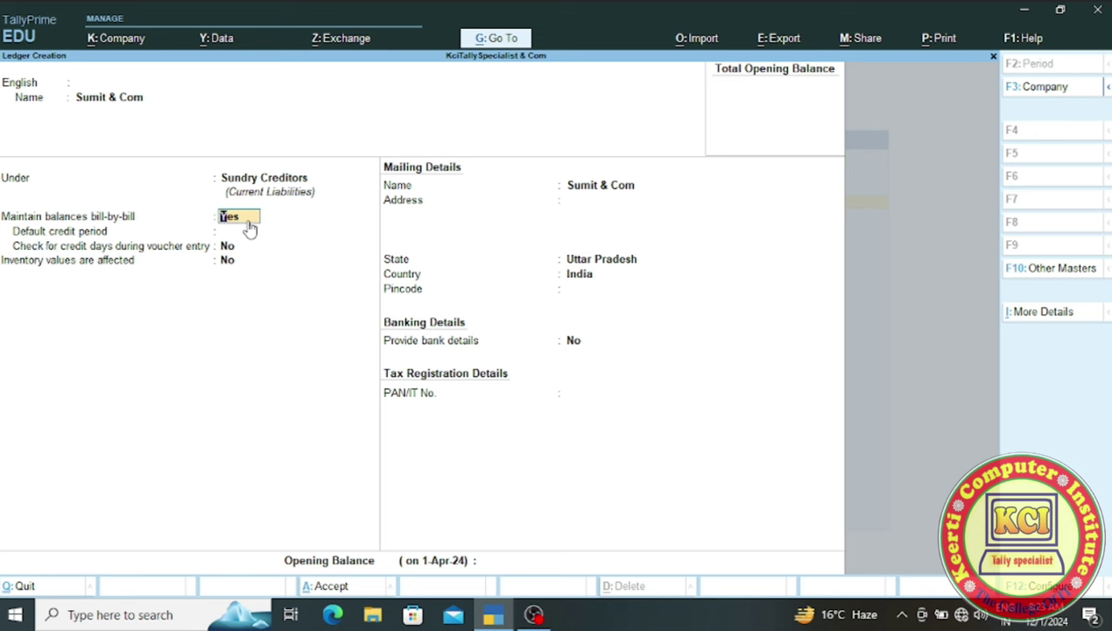
# - Fill in the supplier's details with bank details off, enter its PAN, and save the ledger
pyautogui.press('Return')
pyautogui.press('Return')
pyautogui.press('Return')
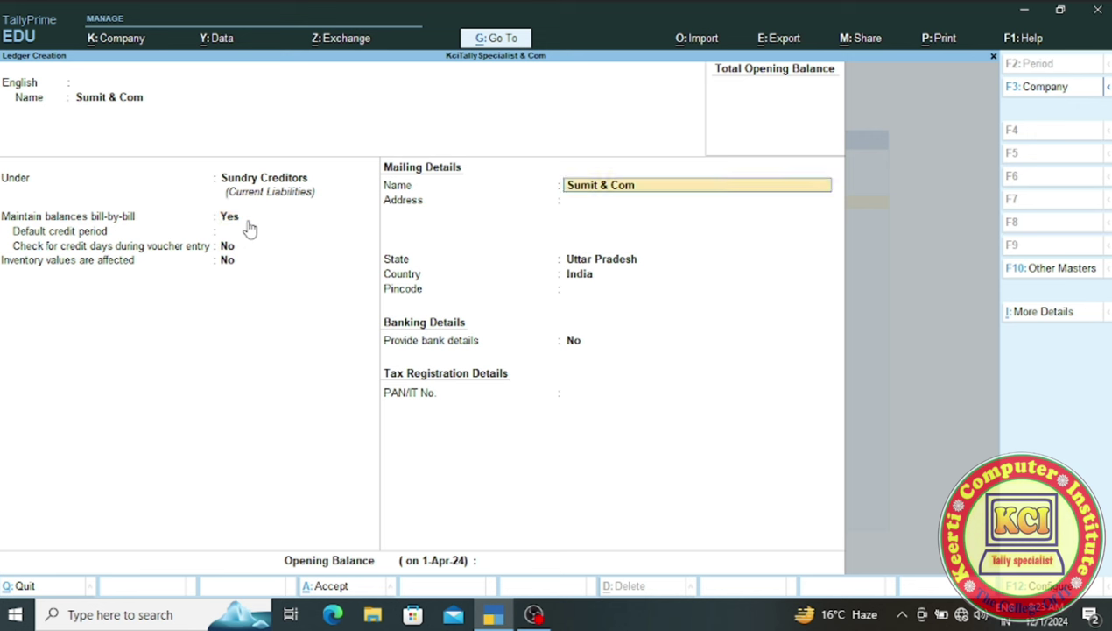
pyautogui.press('Return')
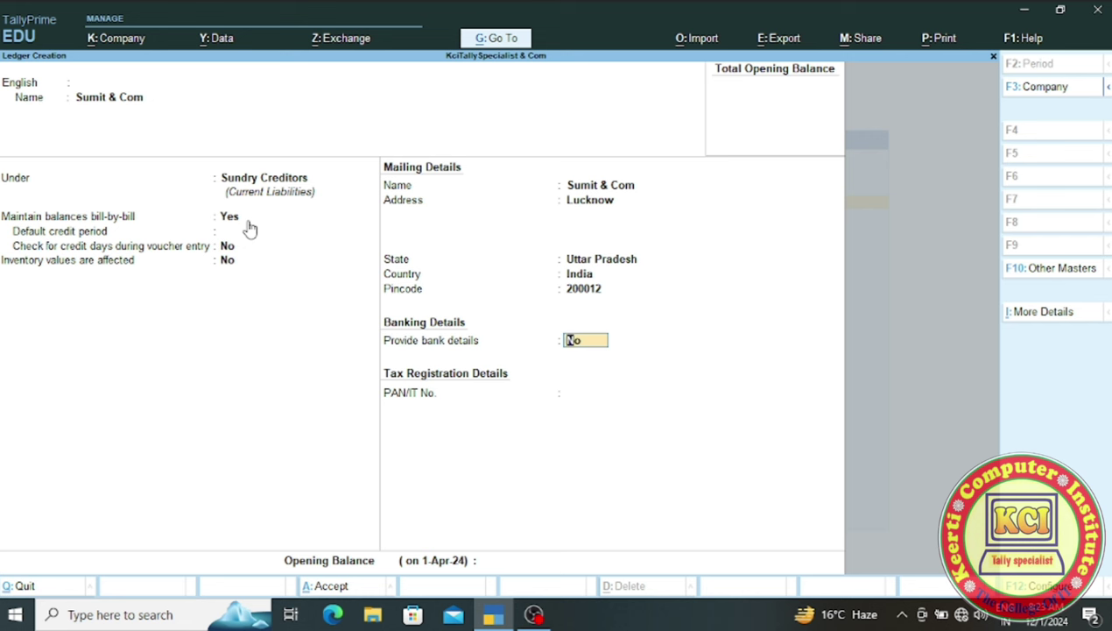
pyautogui.press('Return')
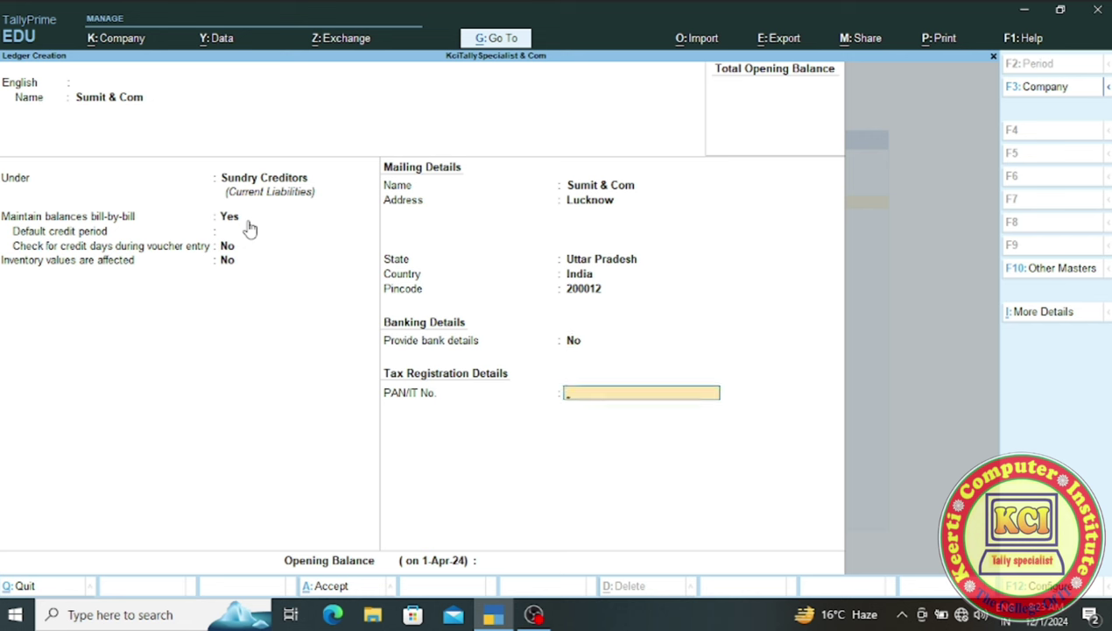
pyautogui.press('Return')
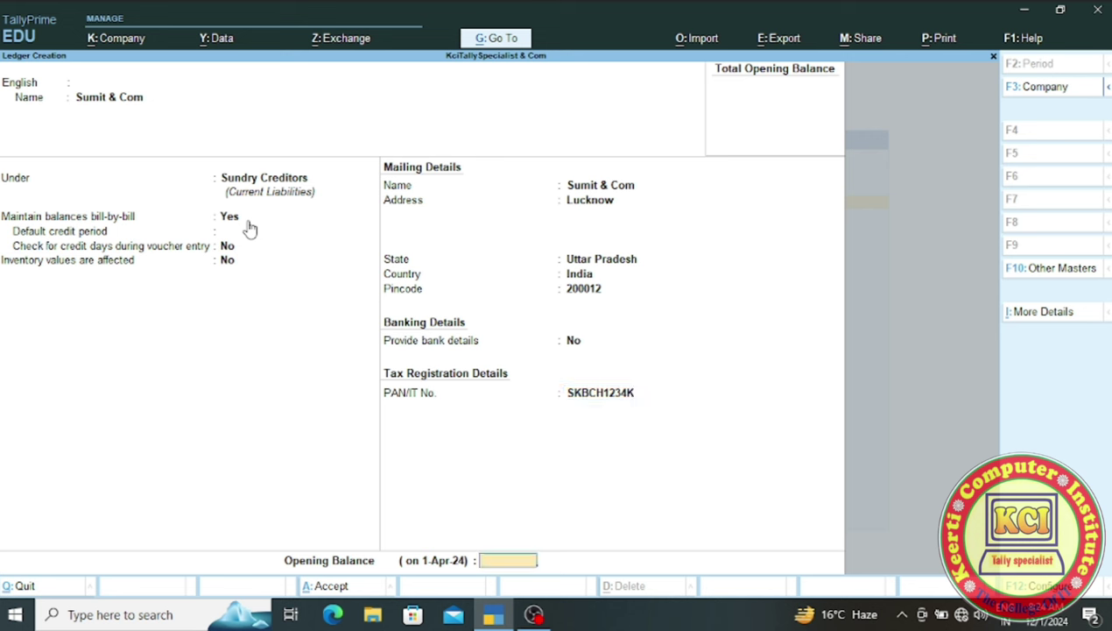
pyautogui.press('Return')
pyautogui.click(249, 226)
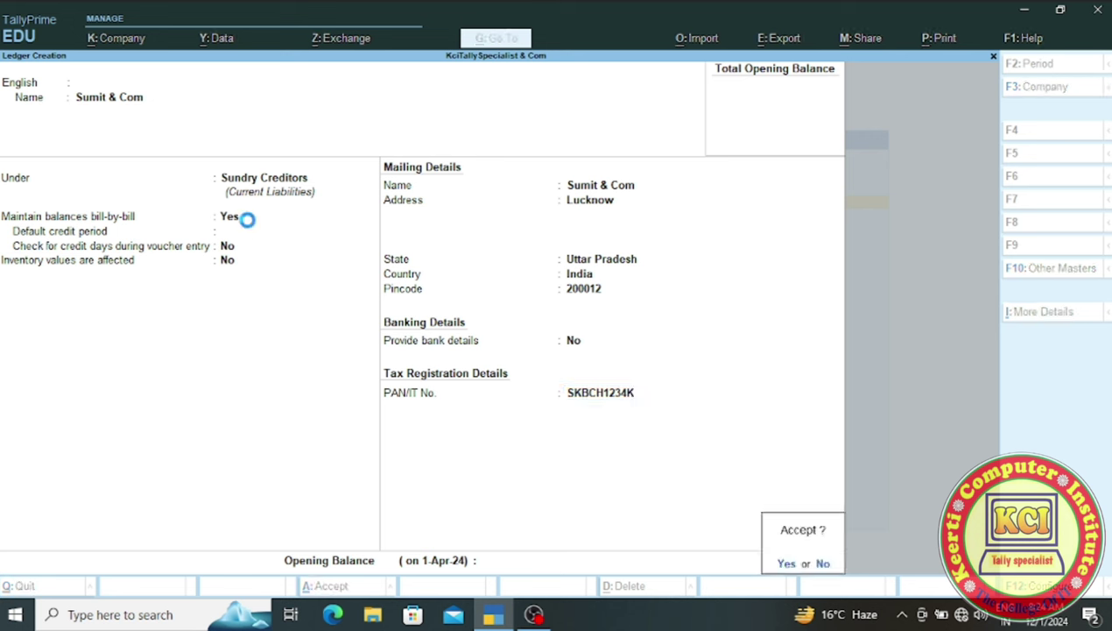
pyautogui.press('Return')
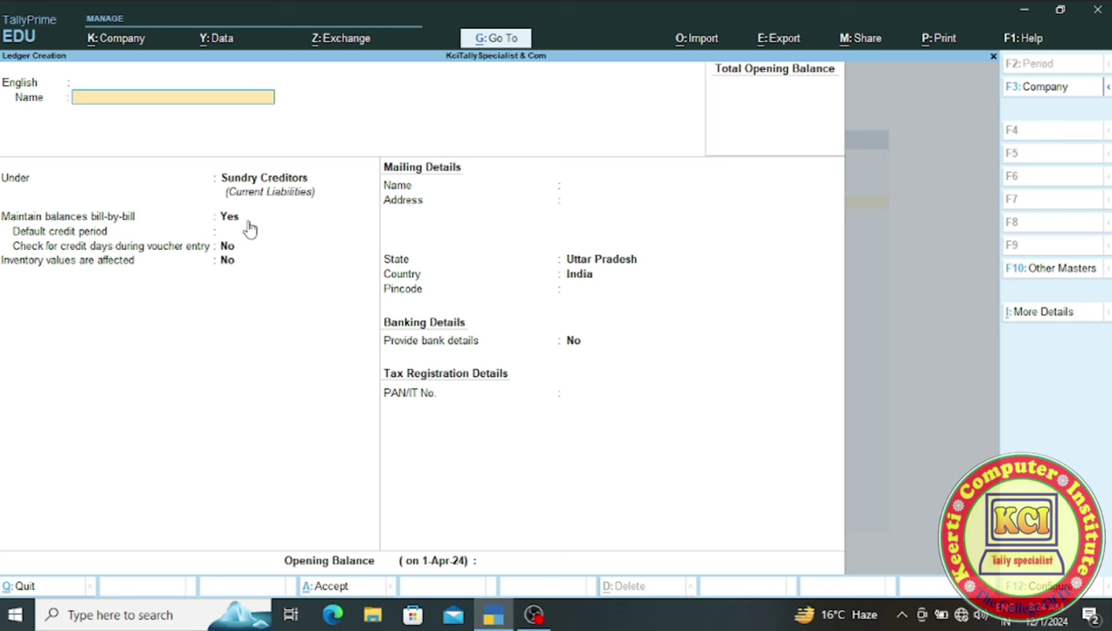
# - Create 'Sales A/c' under Sales Accounts, keeping inventory values affected Yes, and save it
pyautogui.write('Sales A/c')
pyautogui.press('Return')
pyautogui.press('Return')
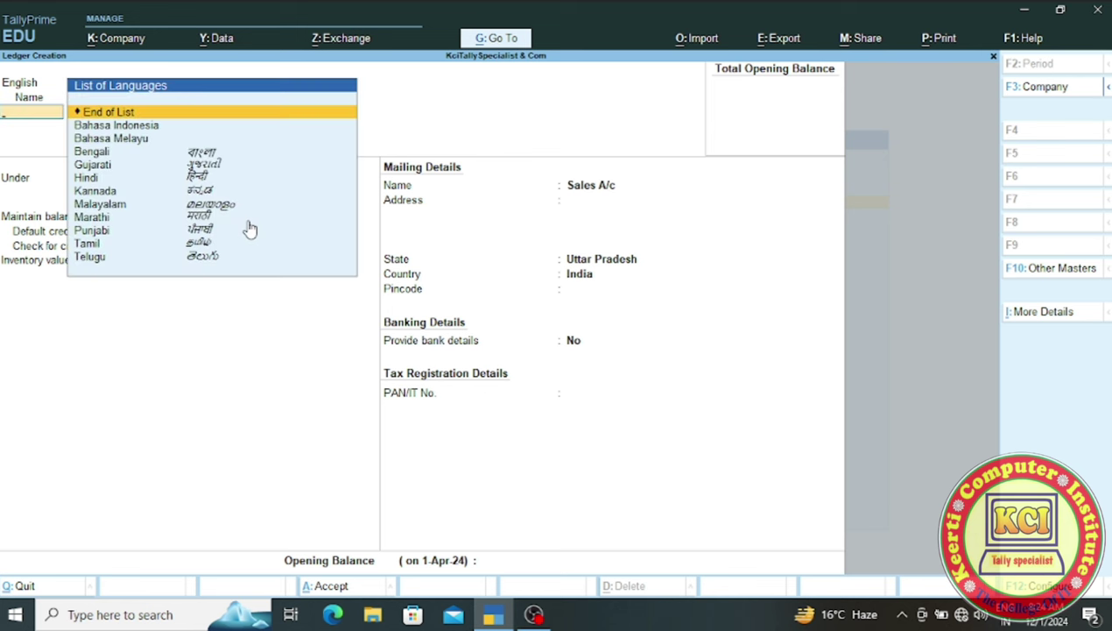
pyautogui.press('Return')
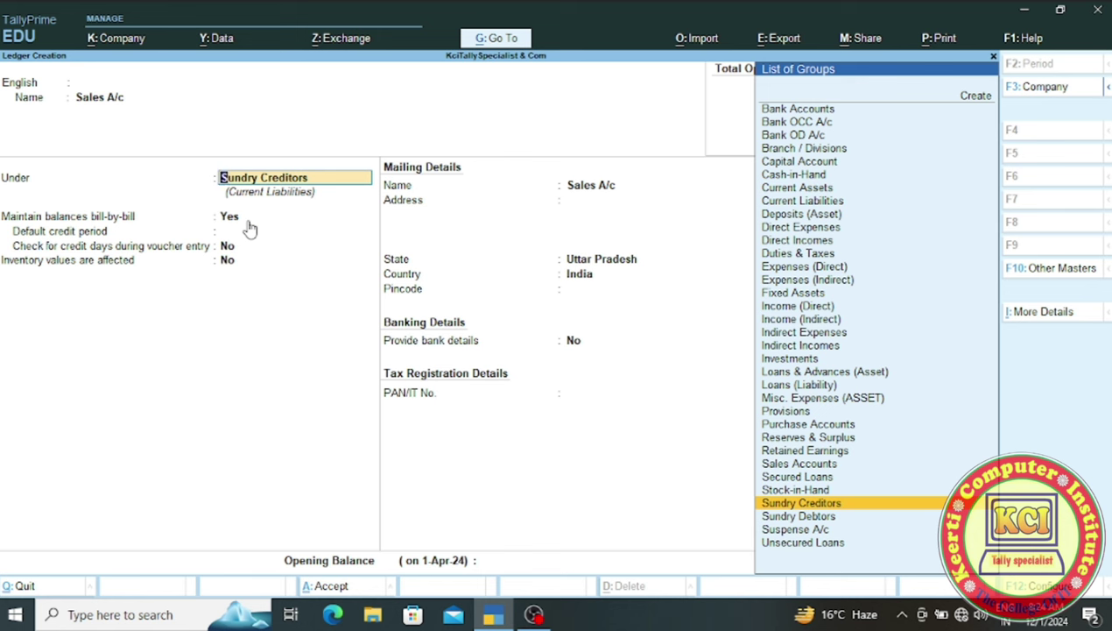
pyautogui.press('Up')
pyautogui.press('Up')
pyautogui.press('Up')
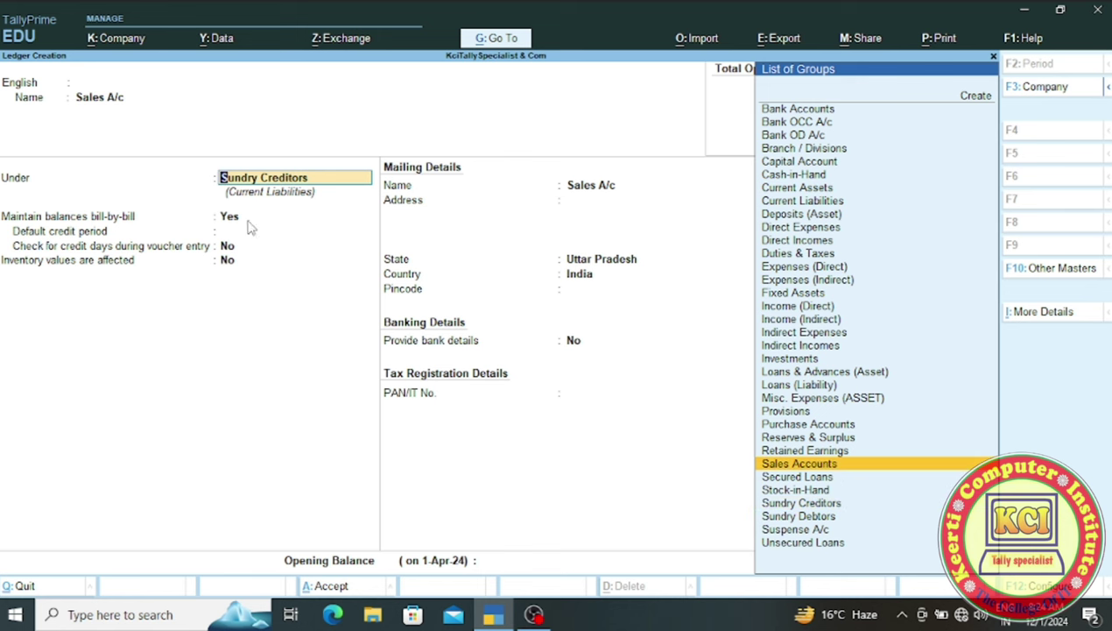
pyautogui.press('Return')
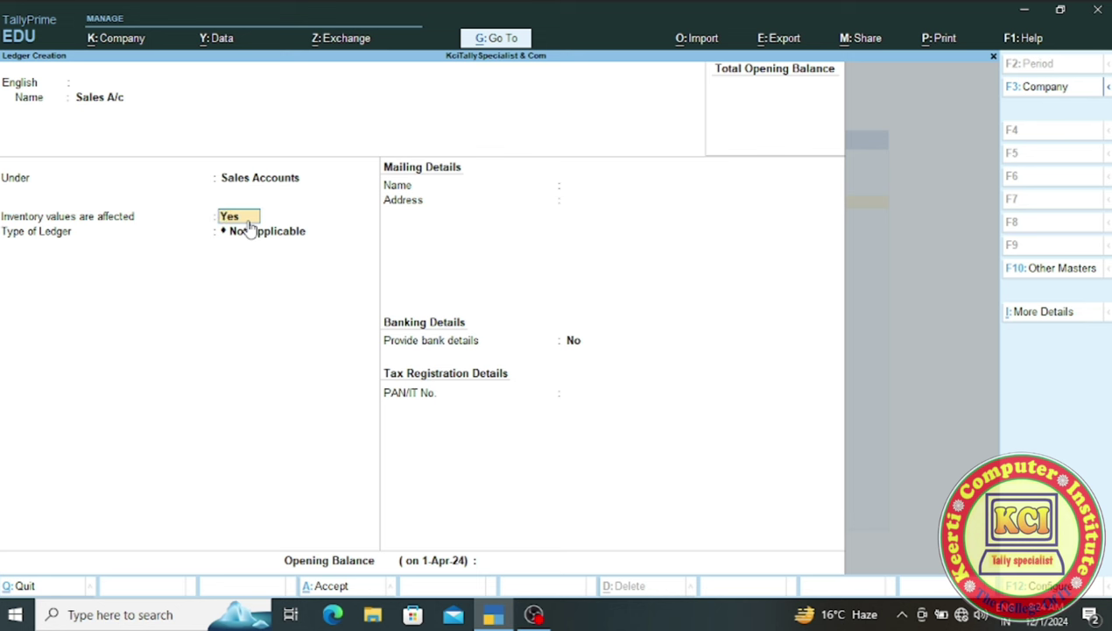
pyautogui.press('Return')
pyautogui.press('Return')
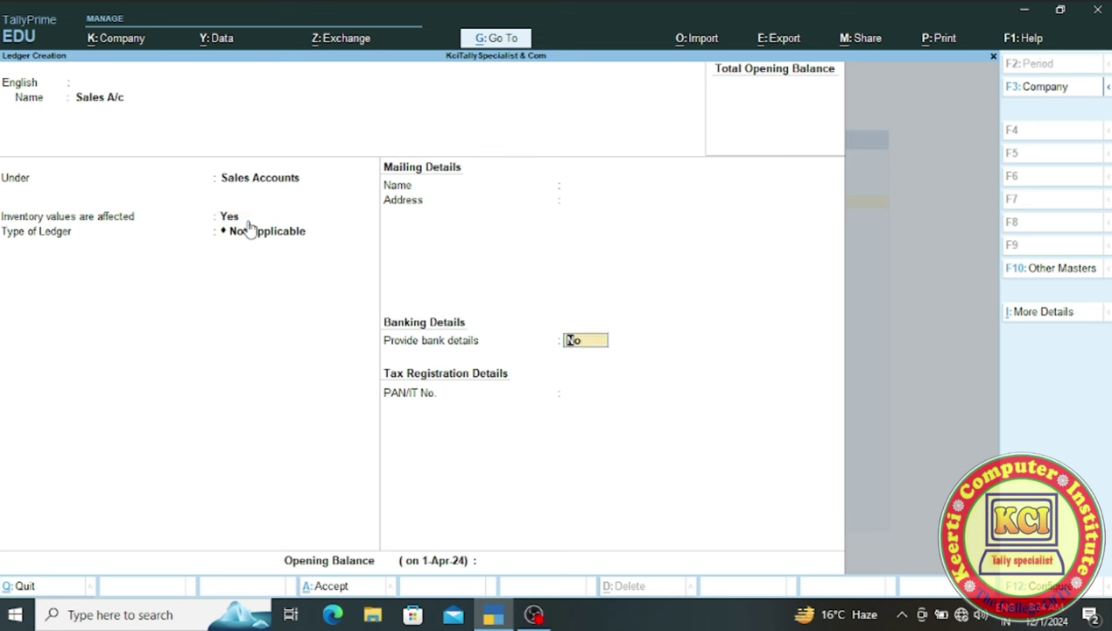
pyautogui.press('Return')
pyautogui.press('Return')
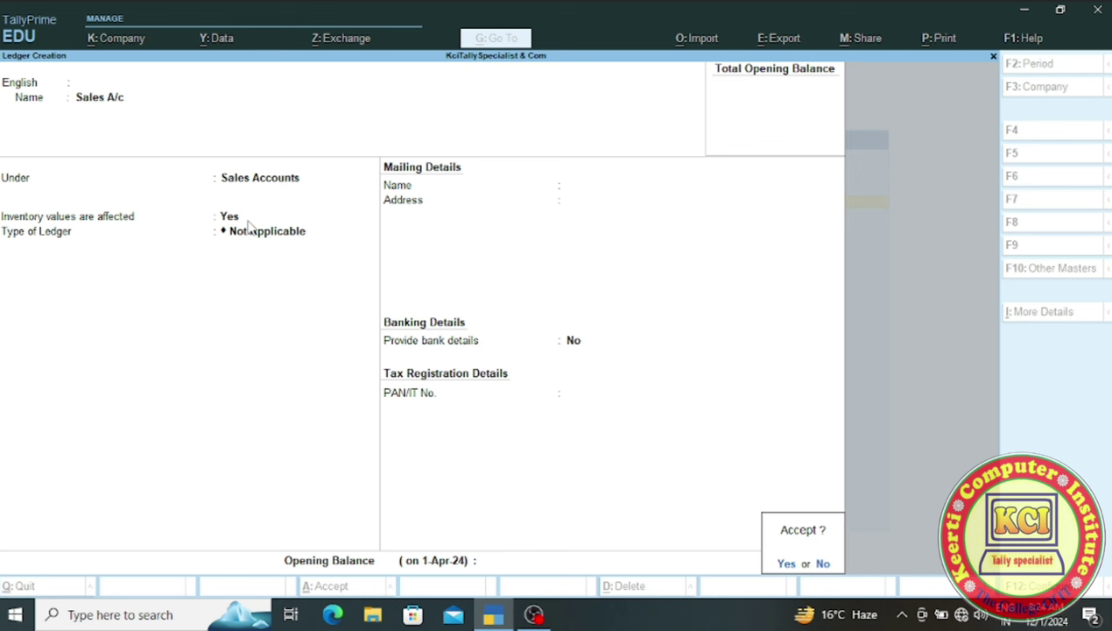
pyautogui.press('Return')
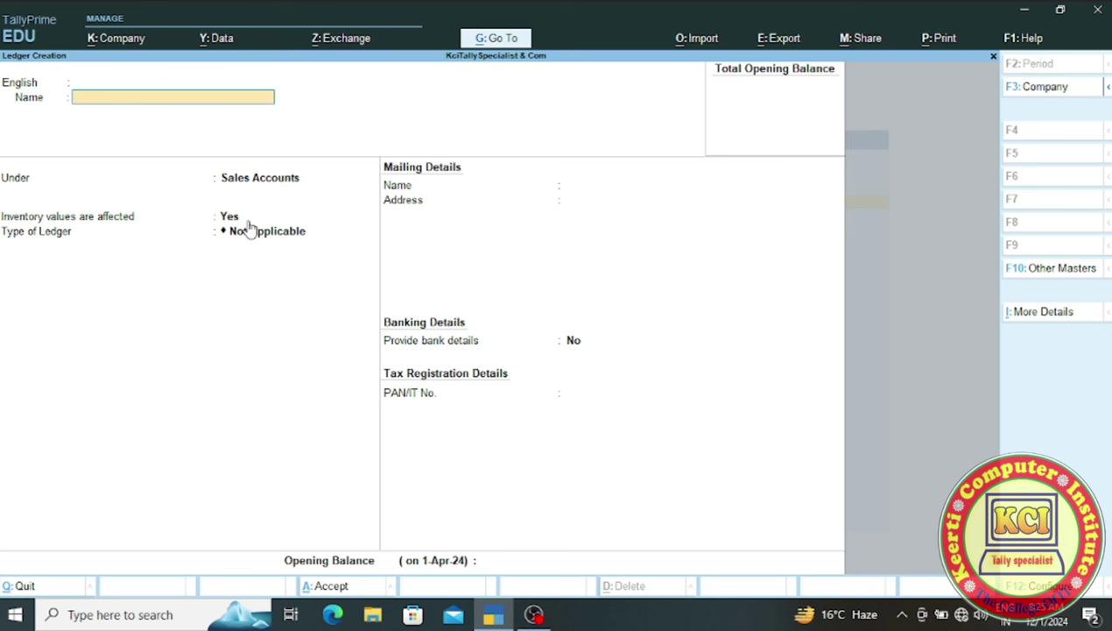
# - Create the customer's party ledger under Sundry Debtors and accept it with Ctrl+A
pyautogui.write('Rajeev a/c')
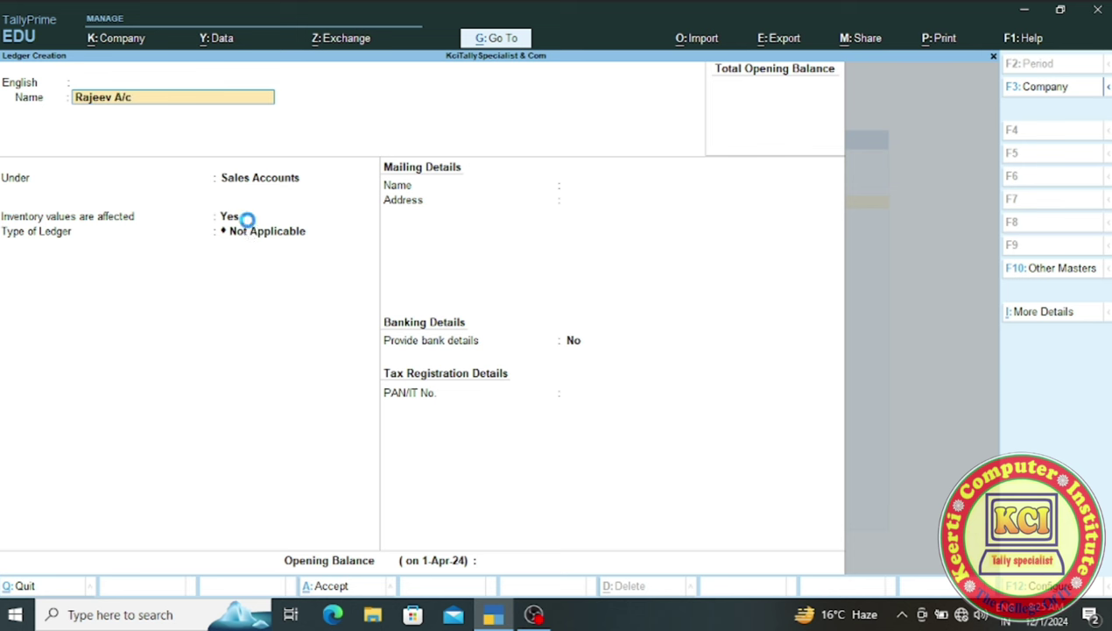
pyautogui.press('Return')
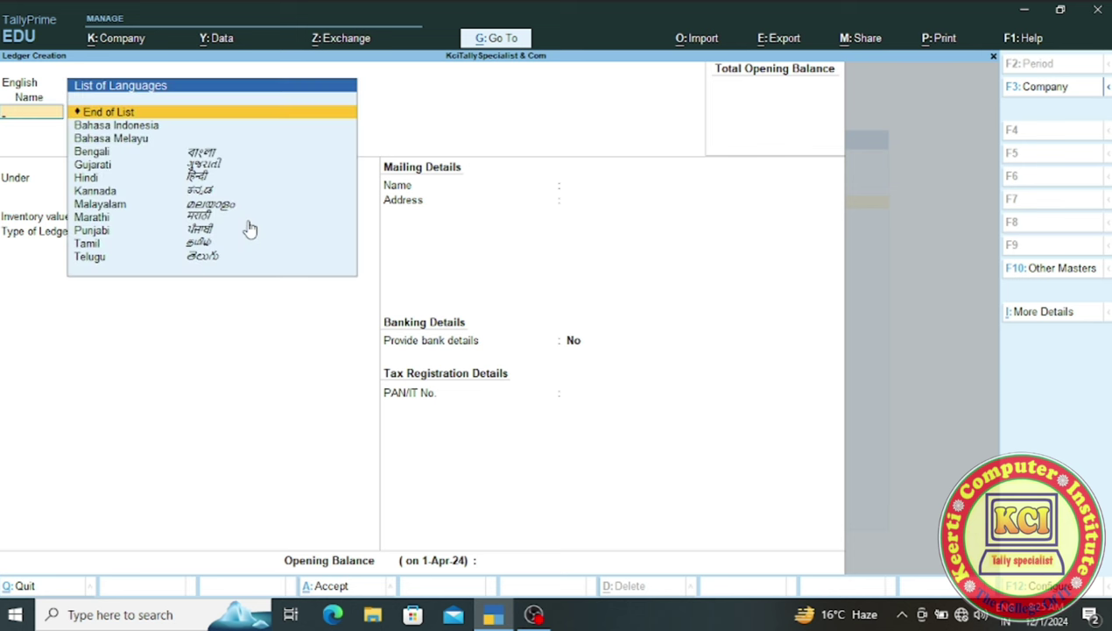
pyautogui.press('Return')
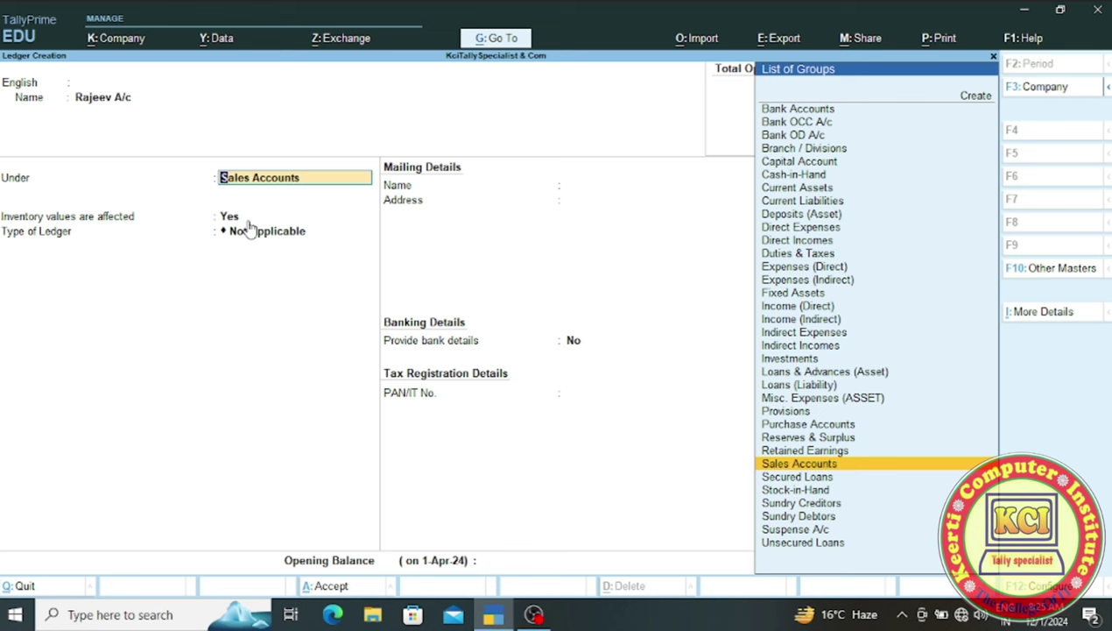
pyautogui.press('Down')
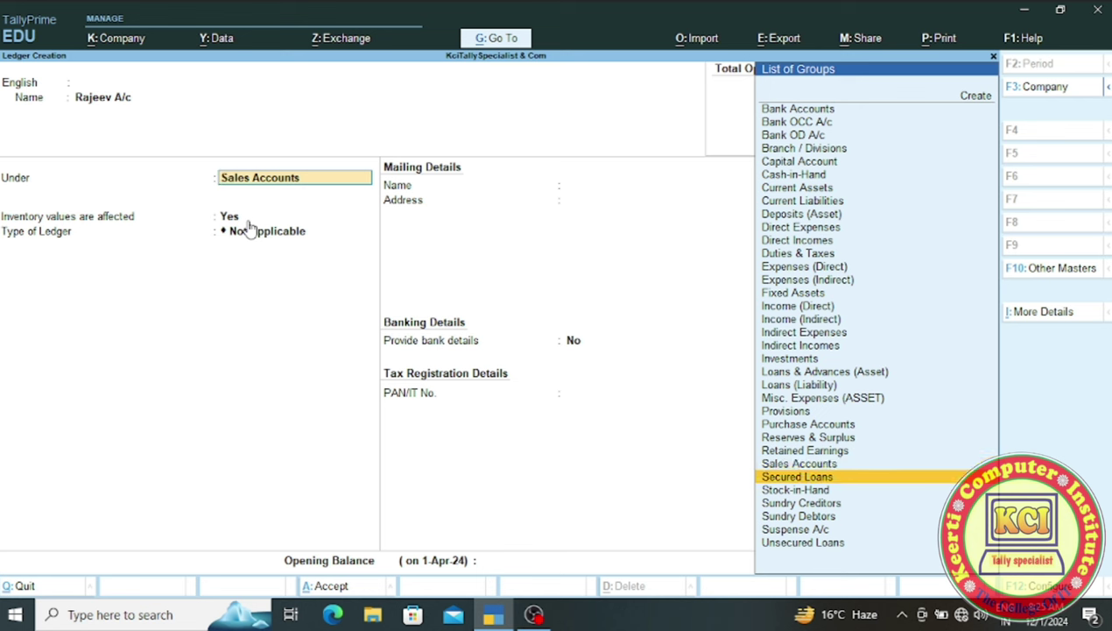
pyautogui.press('Down')
pyautogui.press('Down')
pyautogui.press('Down')
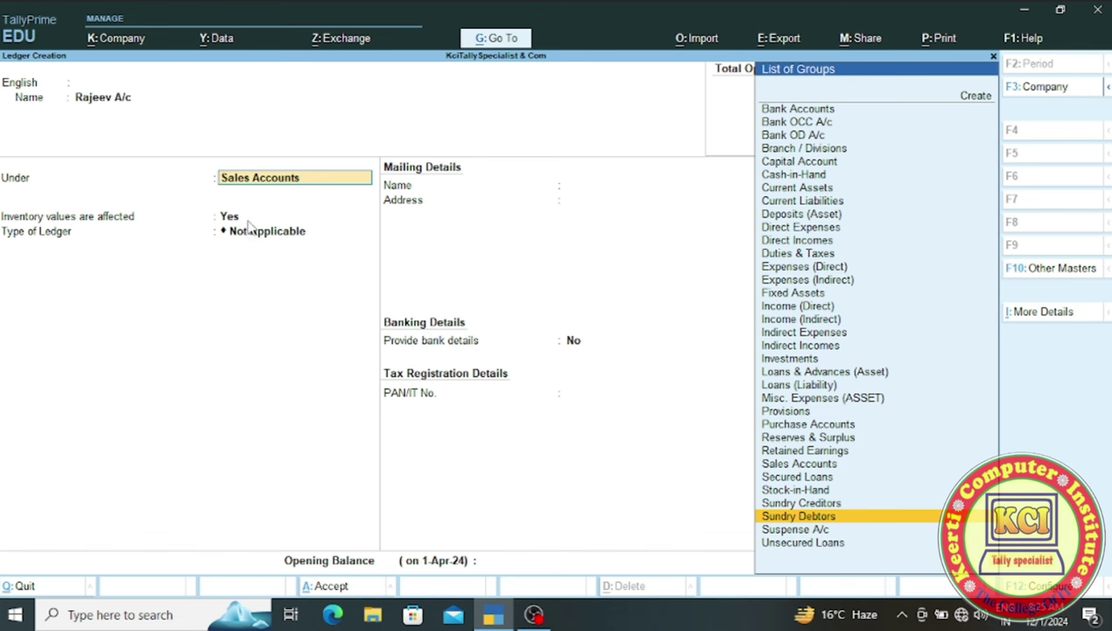
pyautogui.press('Return')
pyautogui.press('Return')
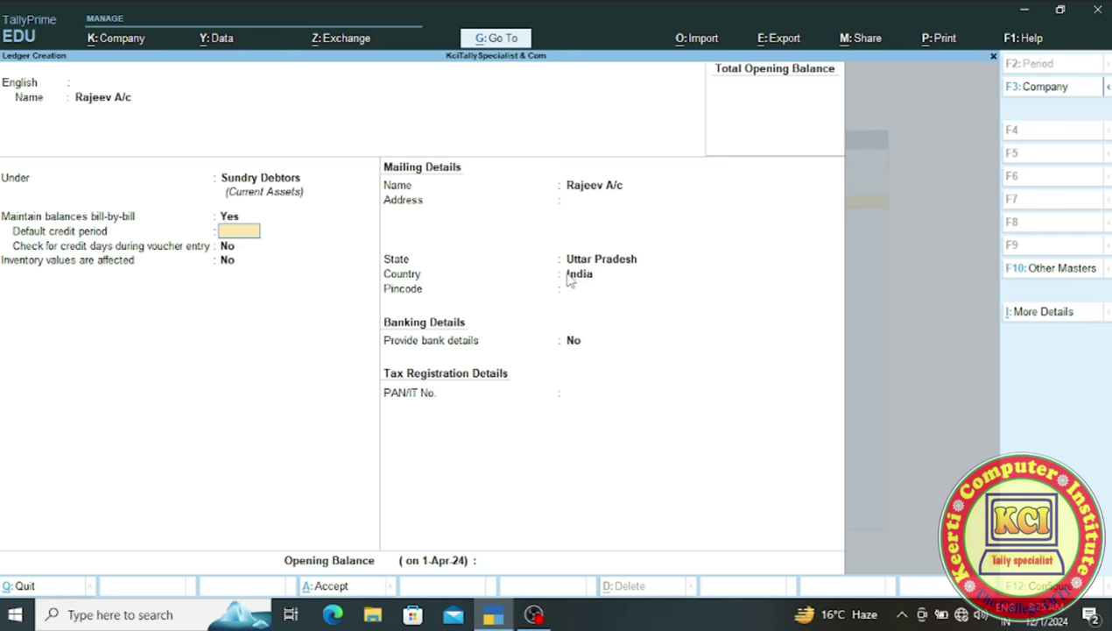
pyautogui.press('ctrl')
pyautogui.press('ctrl')
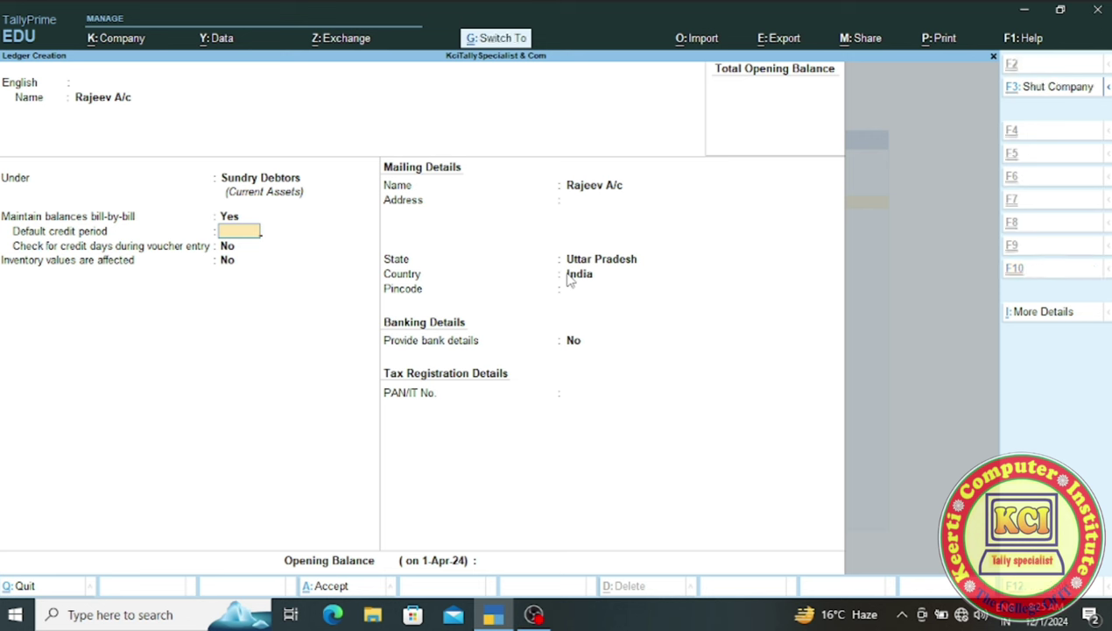
pyautogui.hotkey('ctrl', 'a')
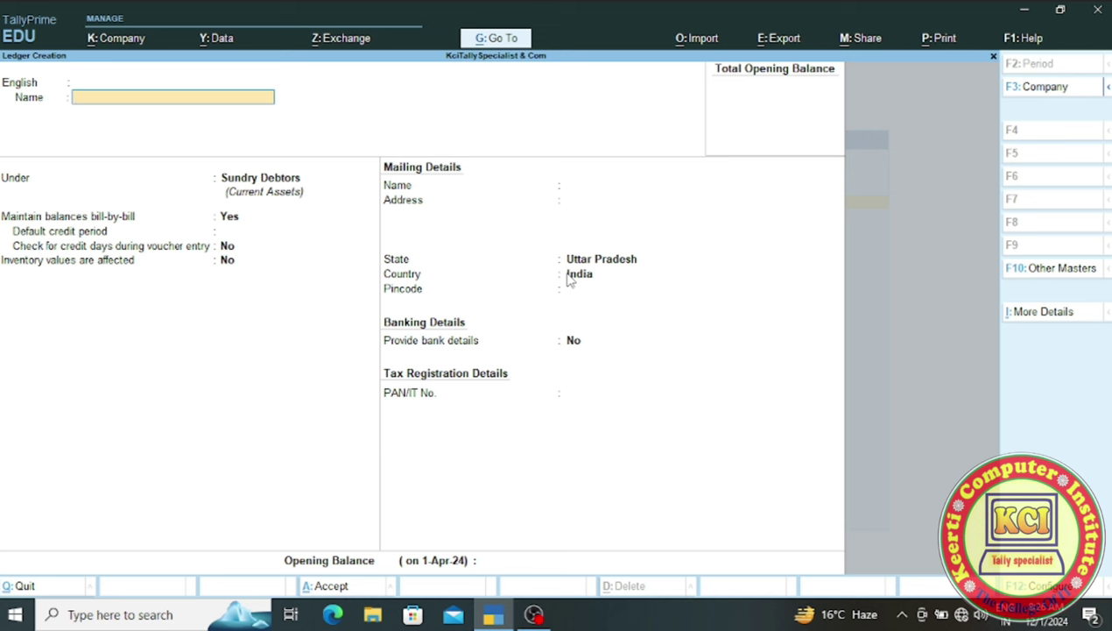
# - Create 'Salary A/c' under Indirect Expenses with inventory values affected No, and save it
pyautogui.write('Salary A/c')
pyautogui.press('Return')
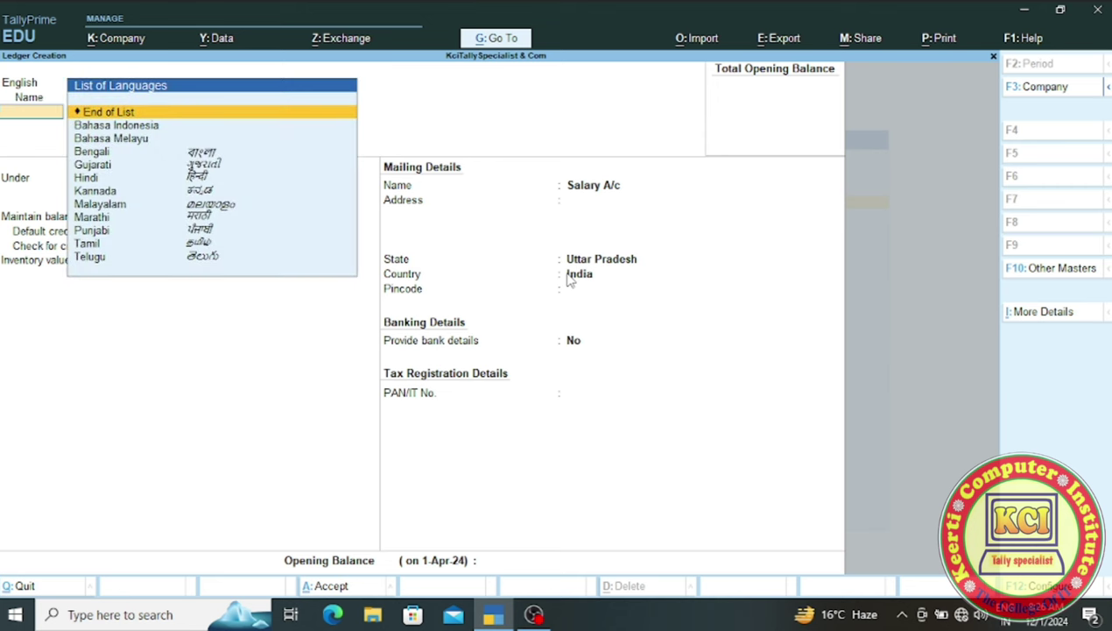
pyautogui.press('Return')
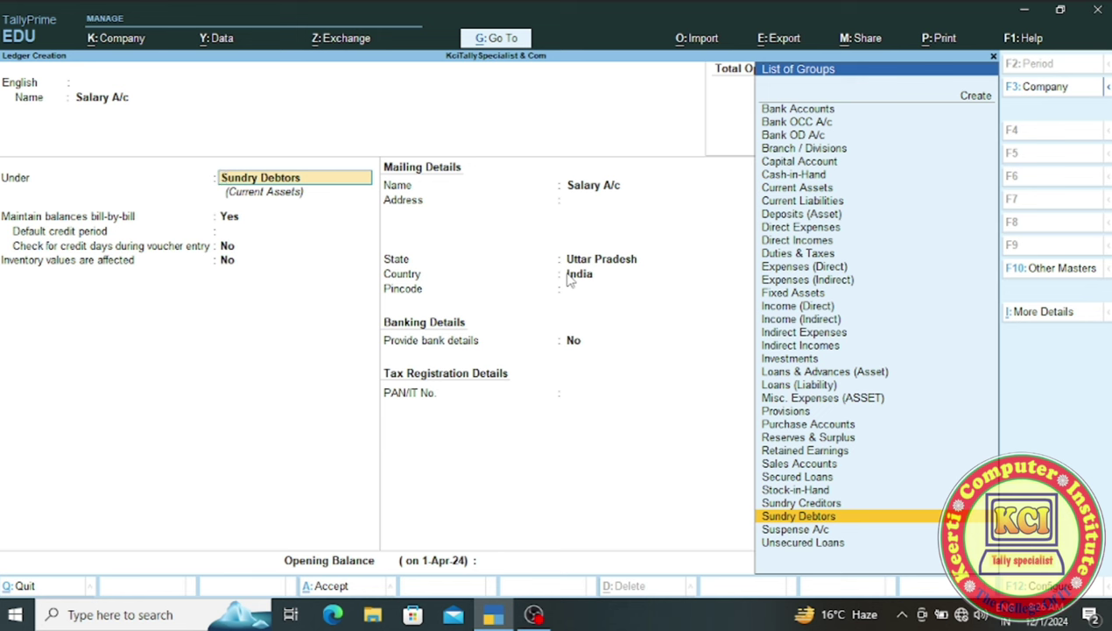
pyautogui.press('Up')
pyautogui.press('Up')
pyautogui.press('Up')
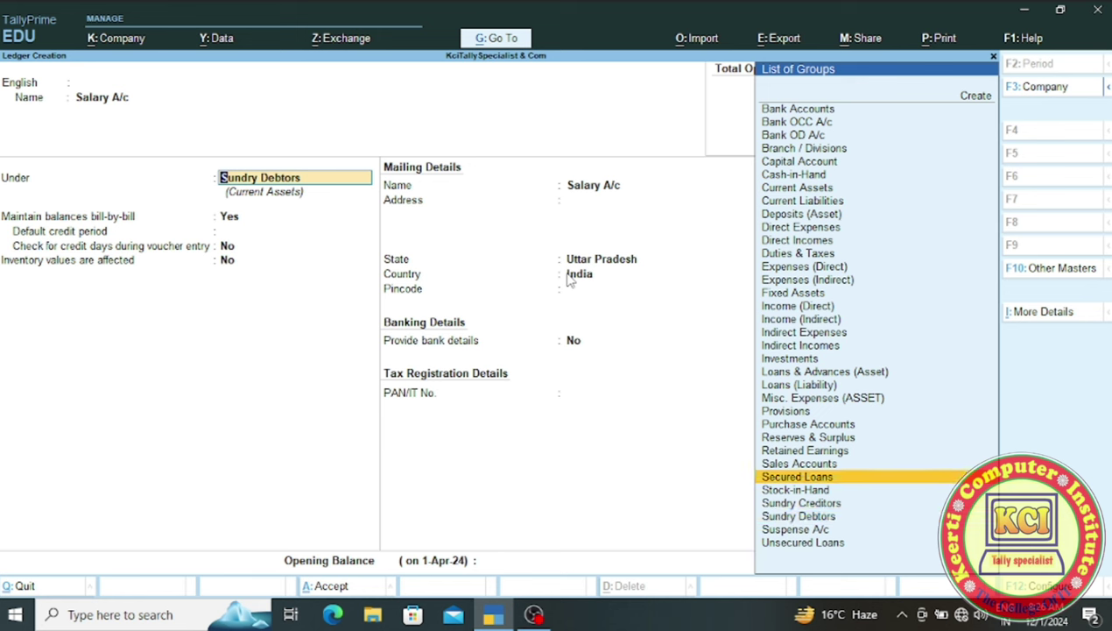
pyautogui.press('BackSpace')
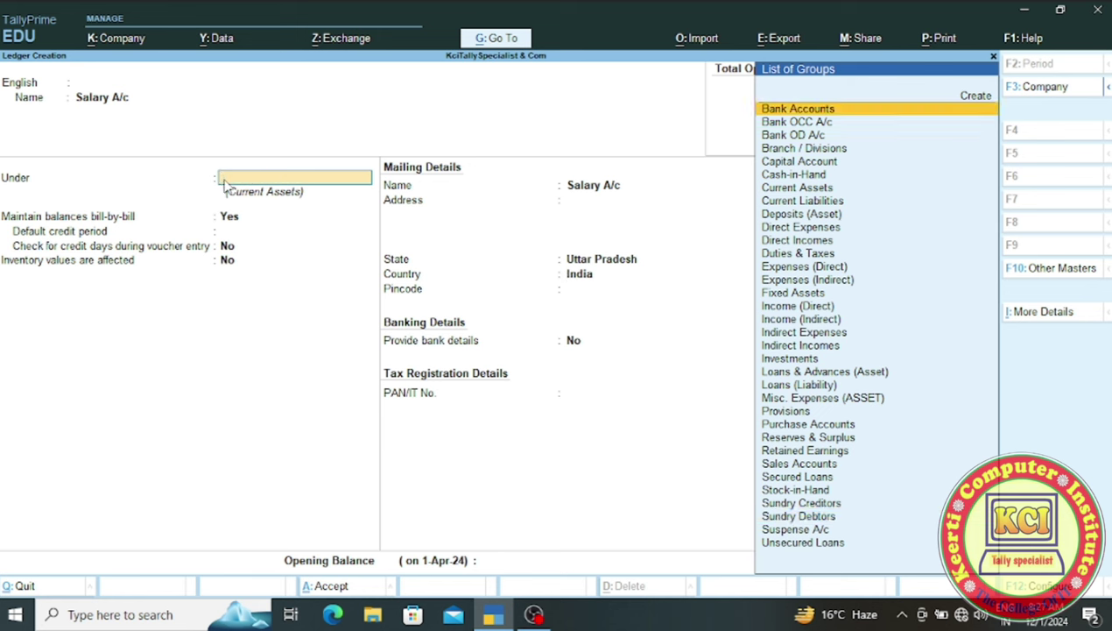
pyautogui.write('i')
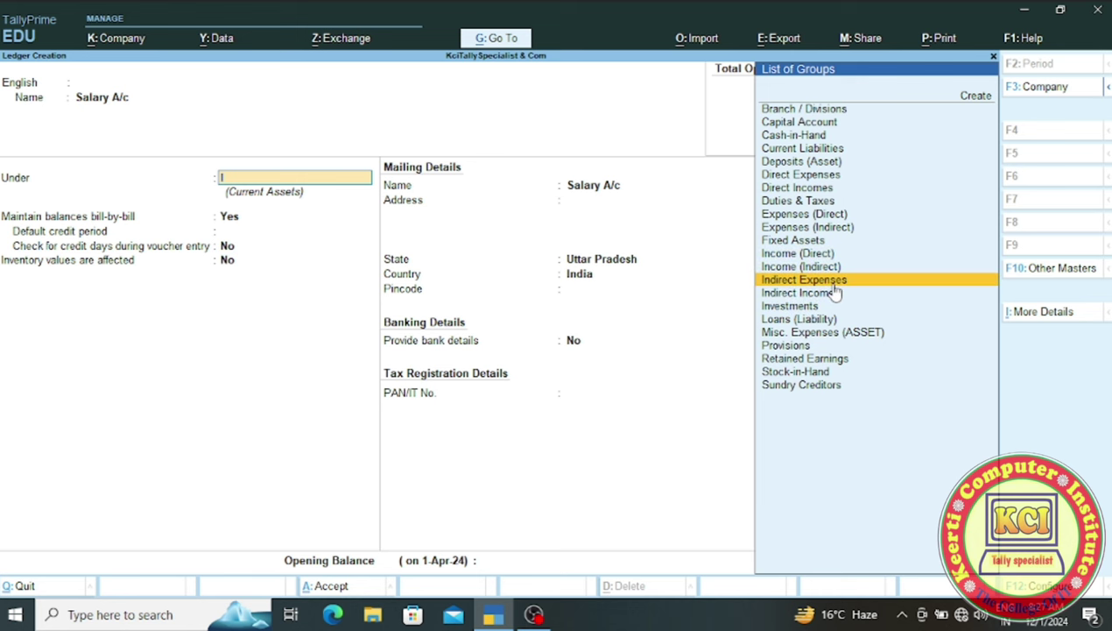
pyautogui.press('Return')
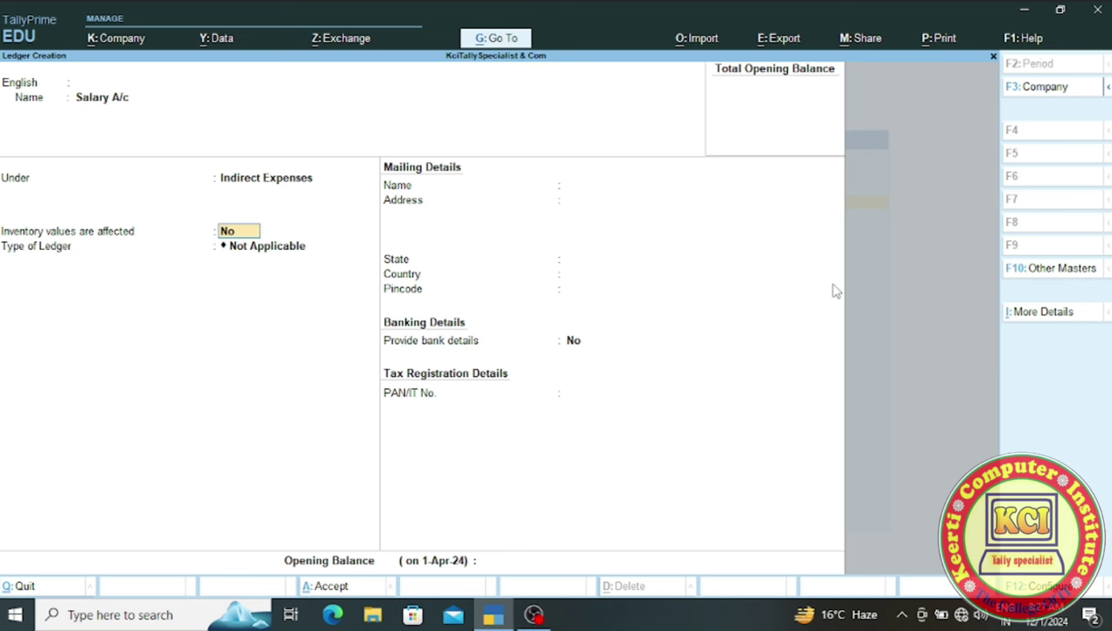
pyautogui.press('Return')
pyautogui.press('Return')
pyautogui.press('Return')
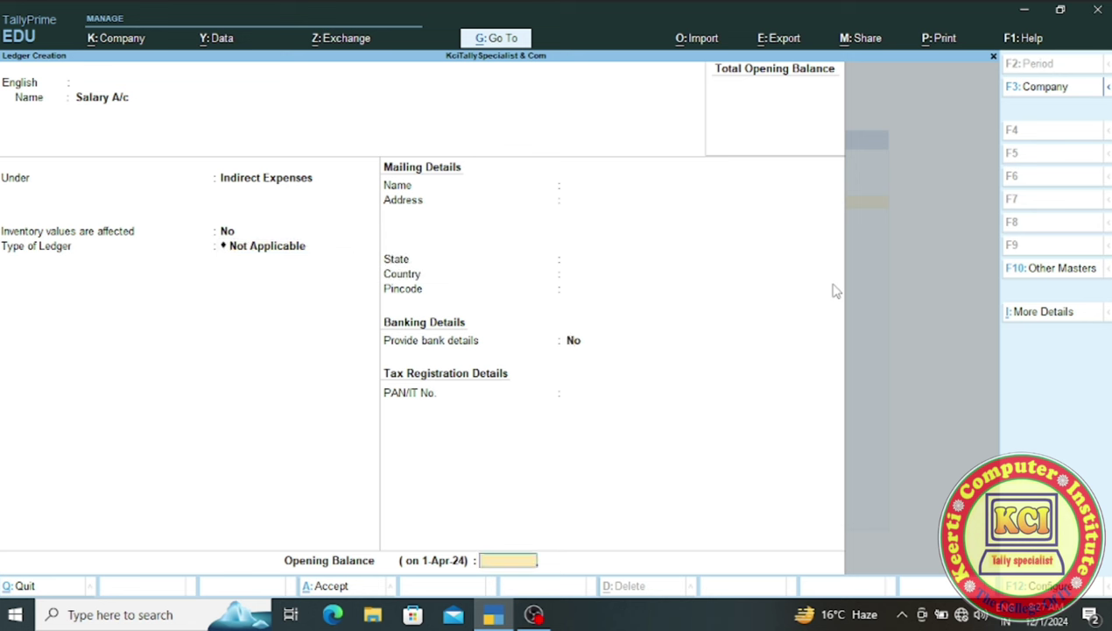
pyautogui.press('Return')
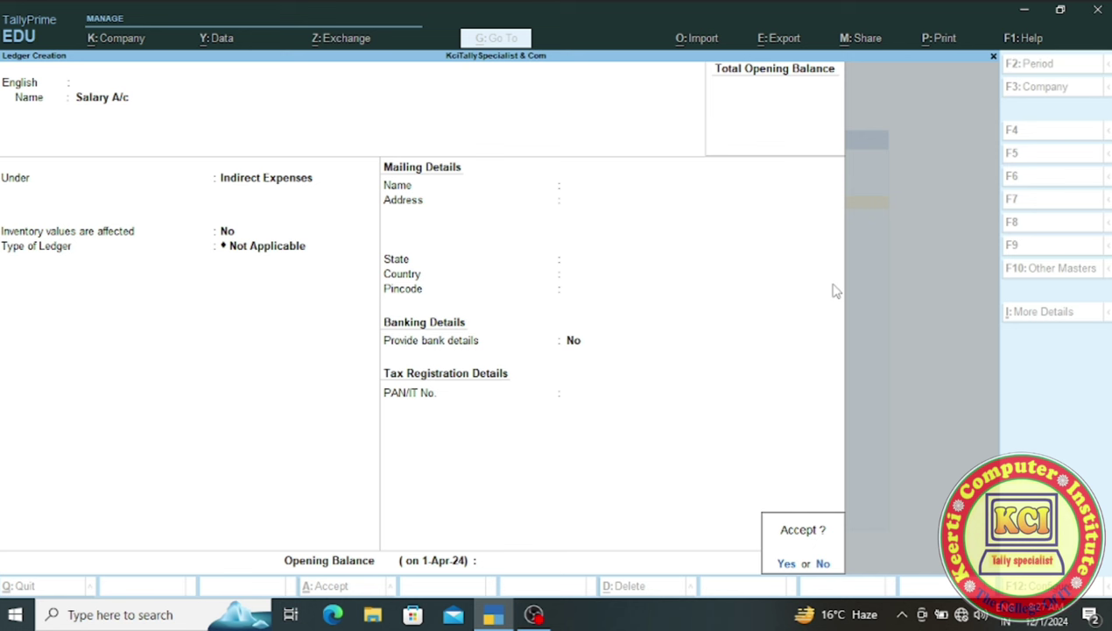
pyautogui.press('y')
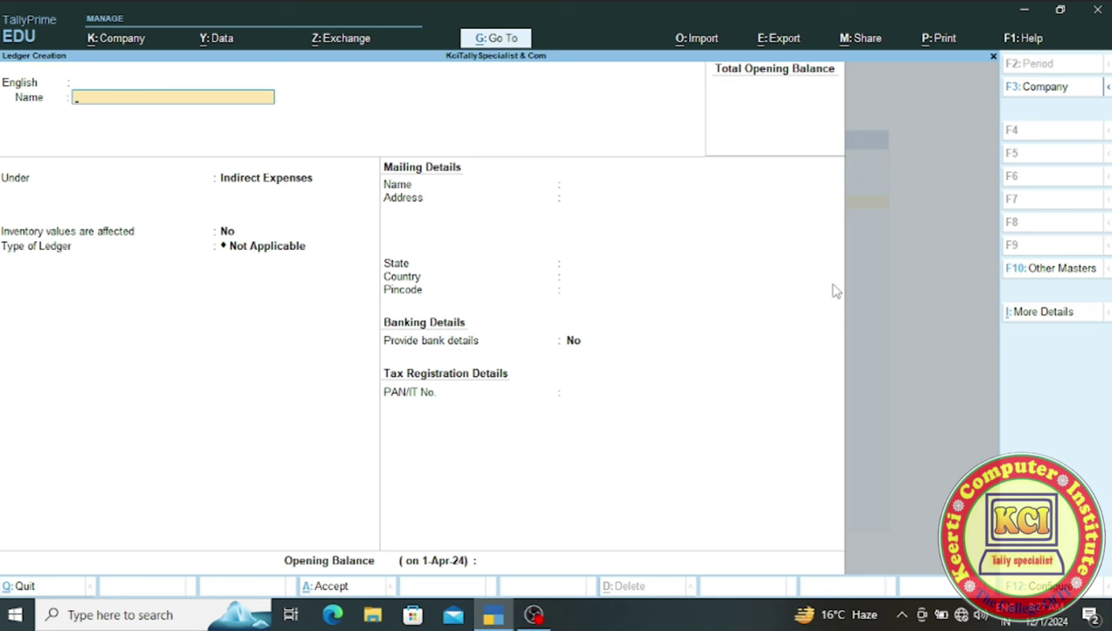
# - Create the Commission A/c ledger under Indirect Incomes and save it
pyautogui.write('Commission A/c')
pyautogui.press('Return')
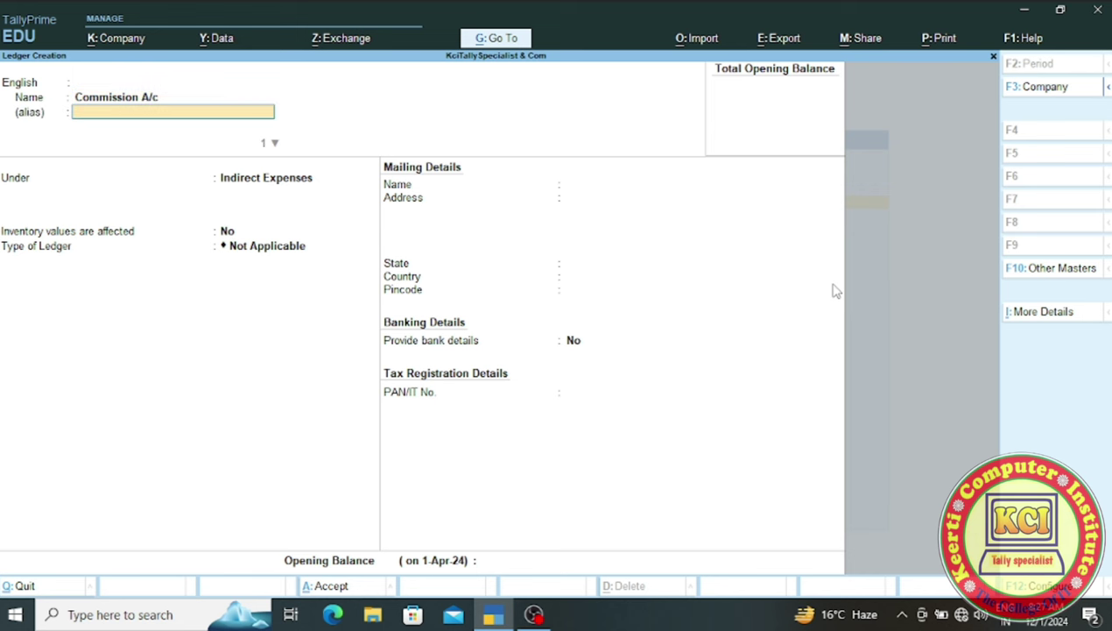
pyautogui.press('Return')
pyautogui.press('Return')
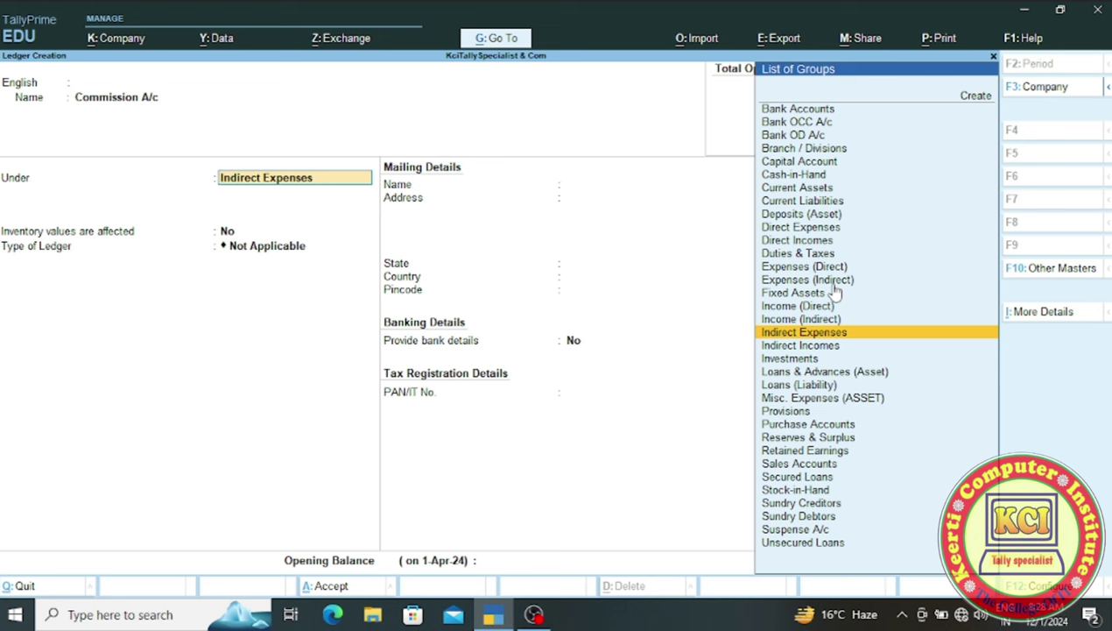
pyautogui.write('I')
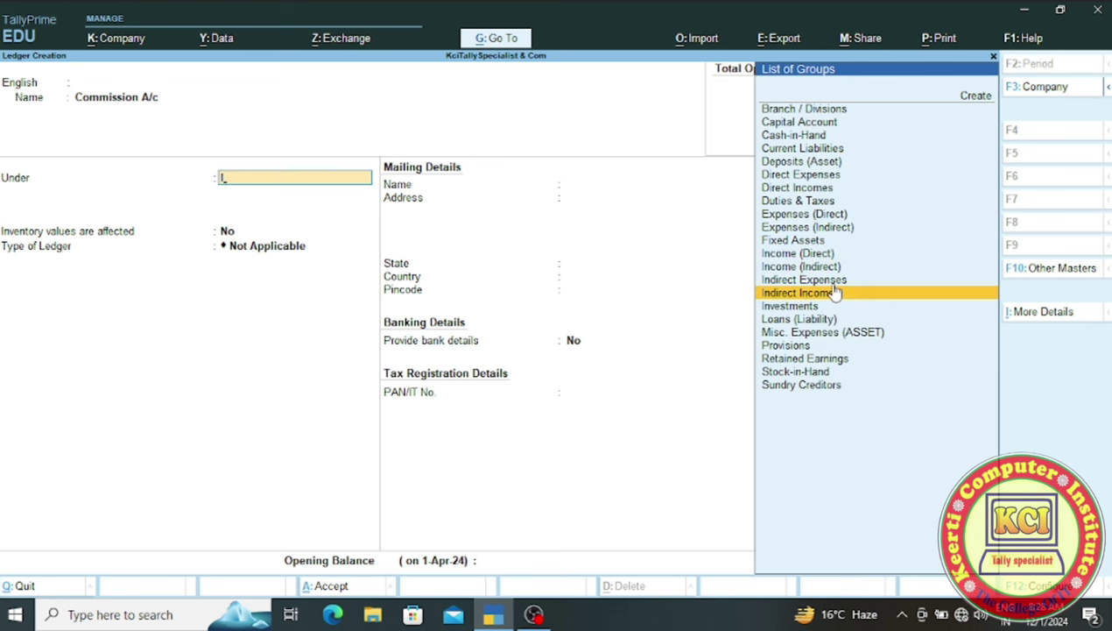
pyautogui.click(835, 292)
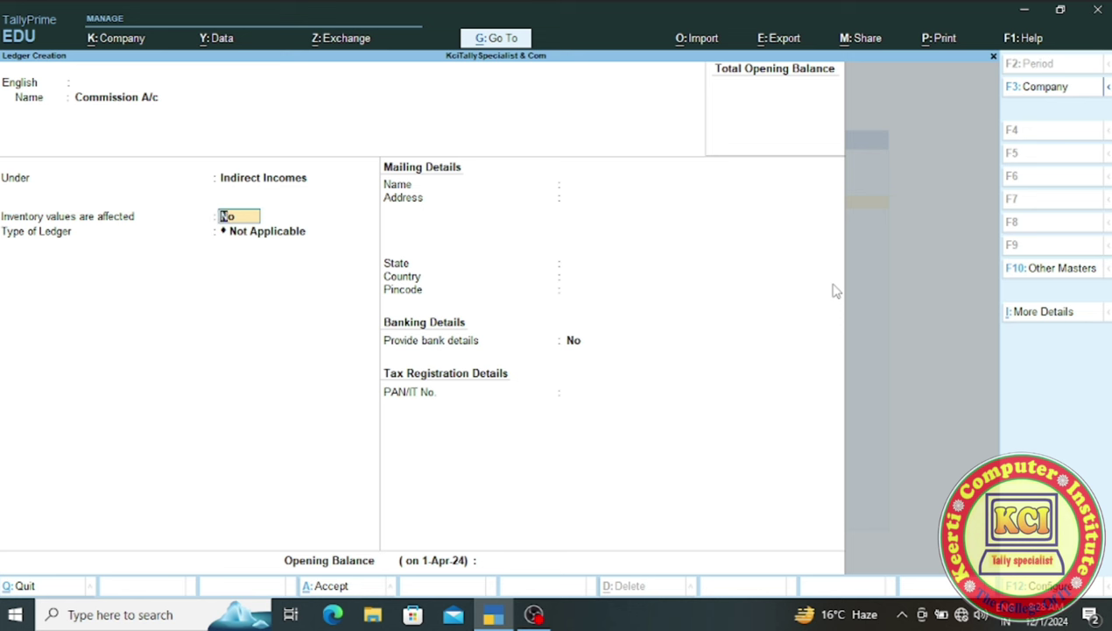
pyautogui.press('ctrl')
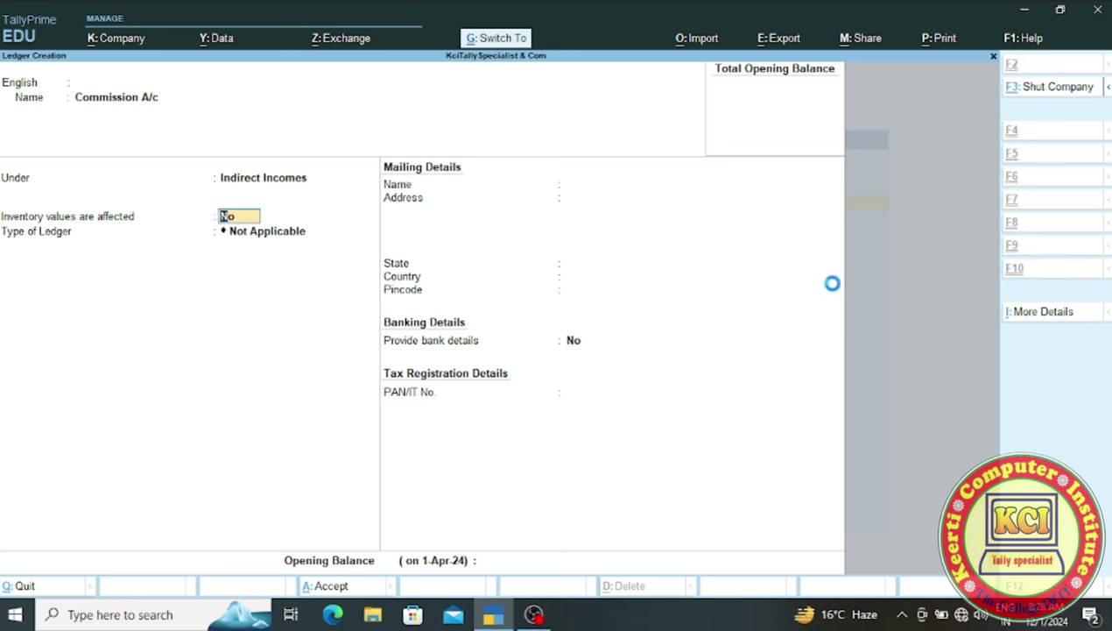
pyautogui.hotkey('ctrl', 'a')
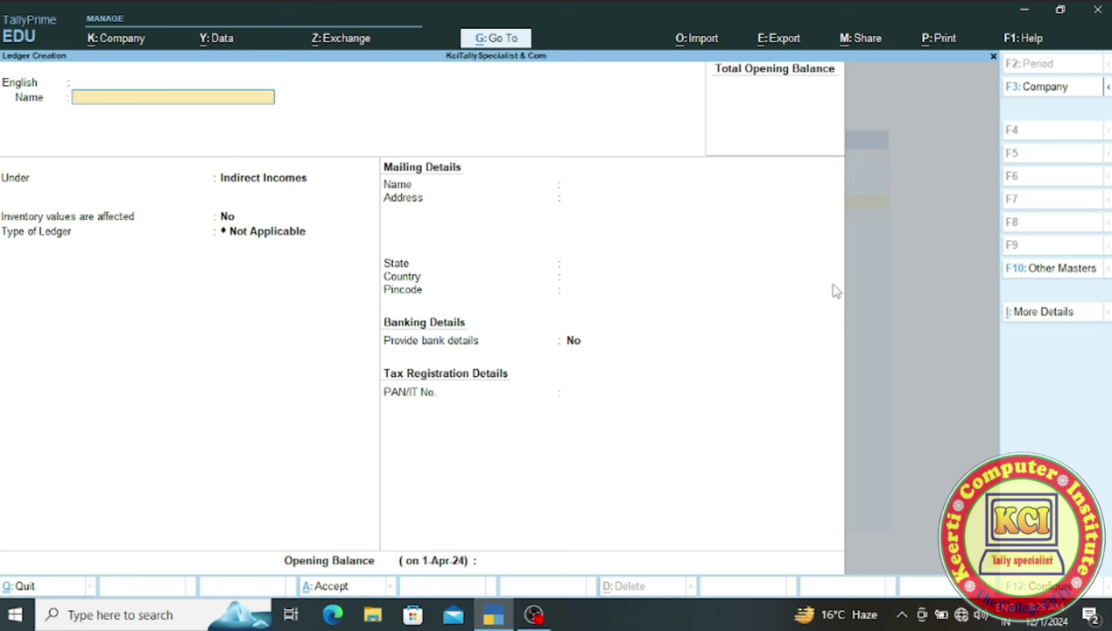
# - Create and save Sales Return A/c under Sales Accounts, keeping inventory values affected as Yes
pyautogui.write('Sales Return A/c')
pyautogui.press('Return')
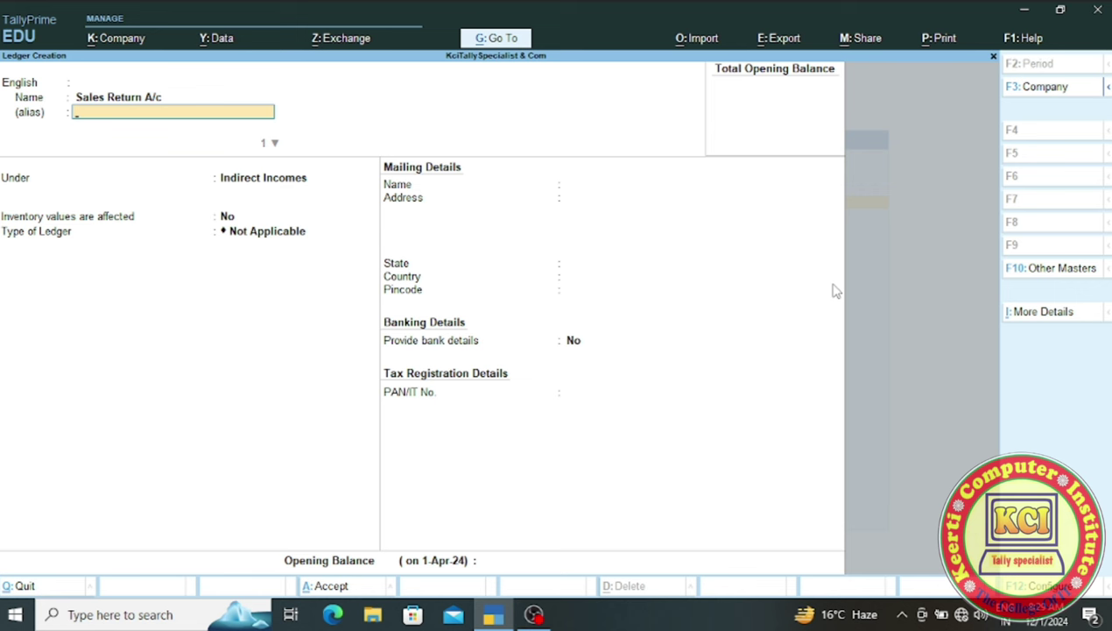
pyautogui.press('Return')
pyautogui.press('Return')
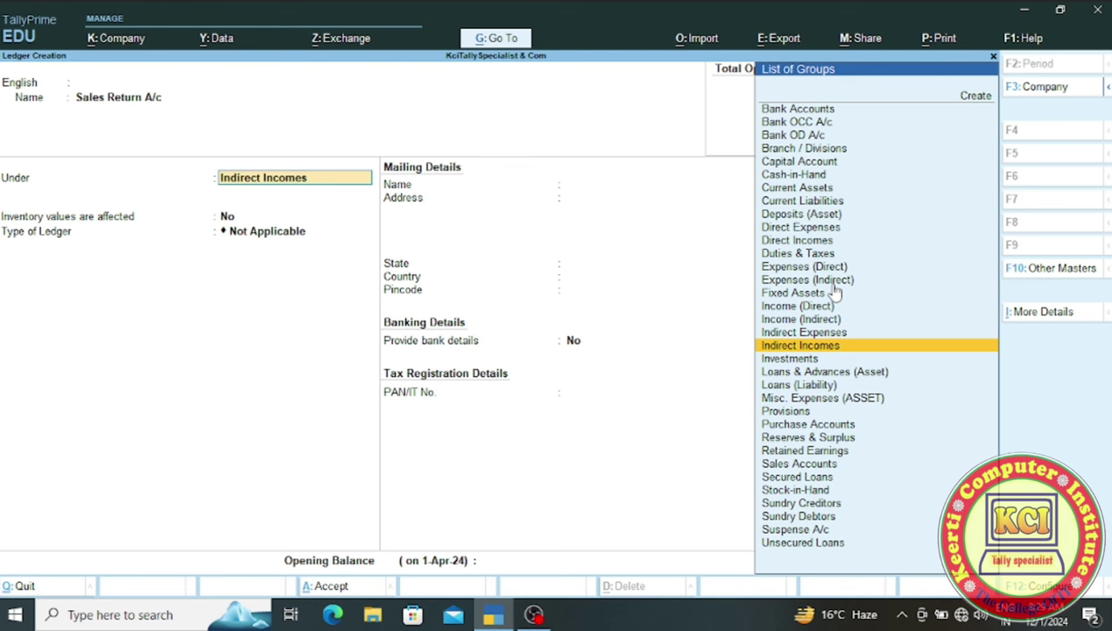
pyautogui.write('S')
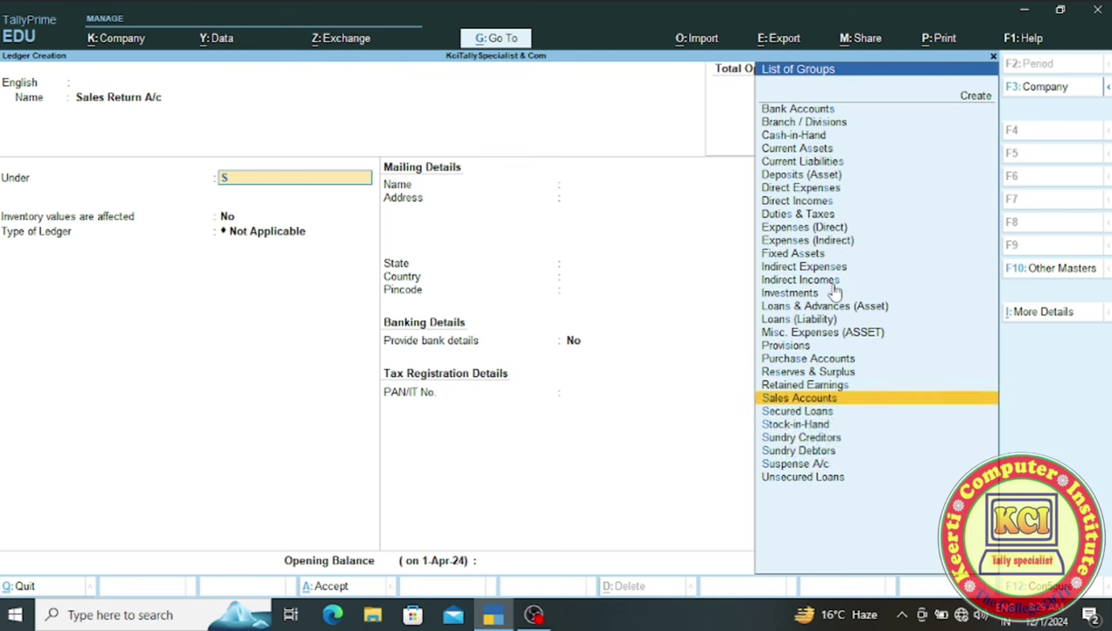
pyautogui.press('Return')
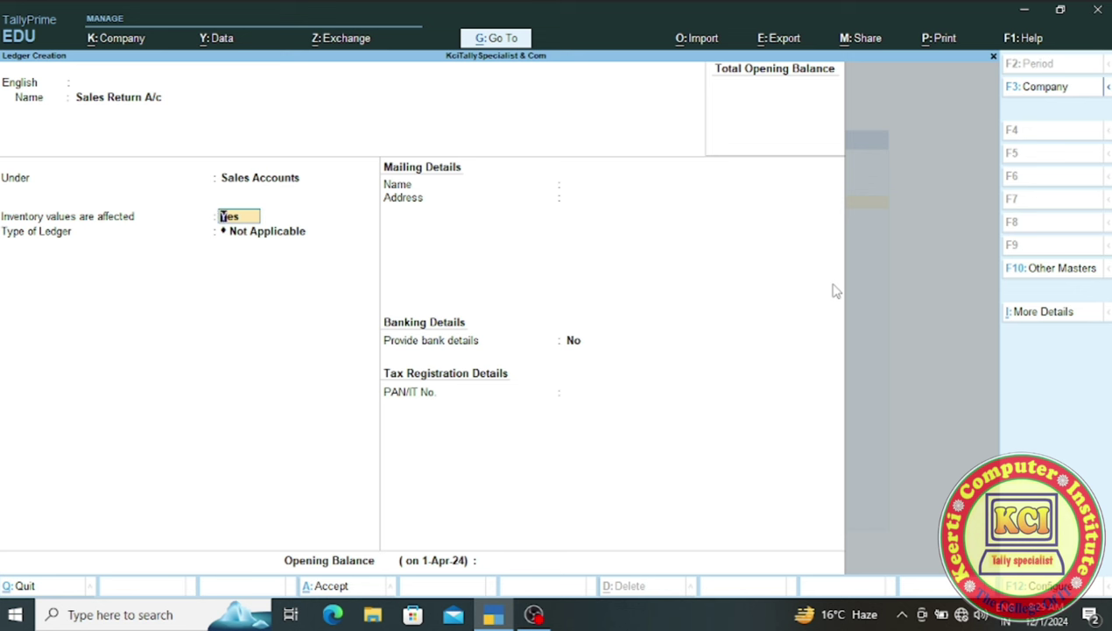
pyautogui.press('Return')
pyautogui.press('ctrl')
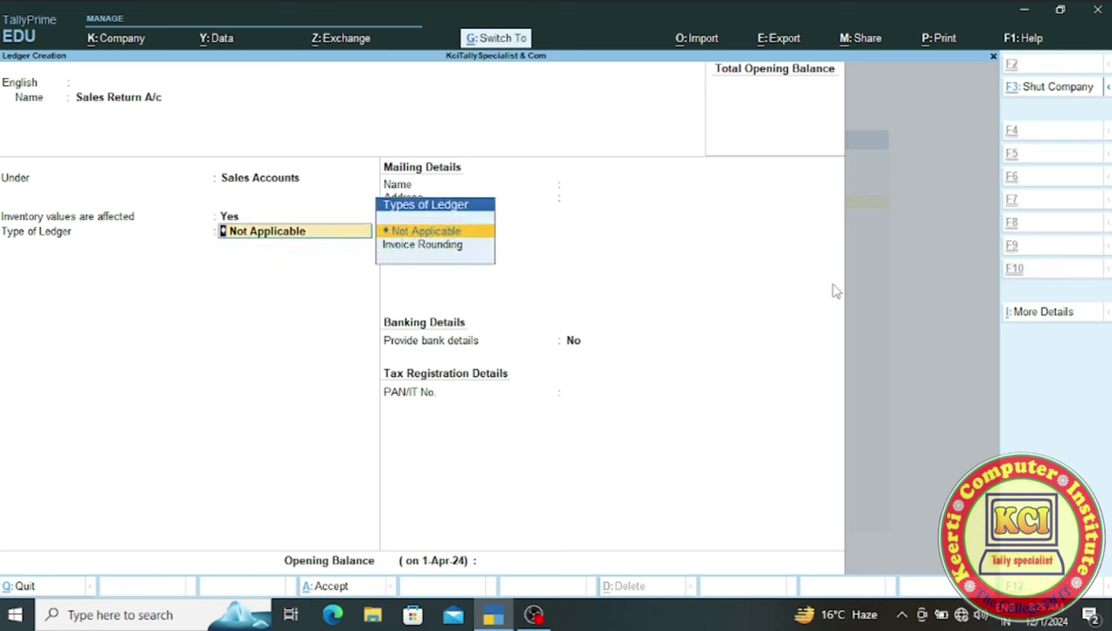
pyautogui.hotkey('ctrl', 'a')
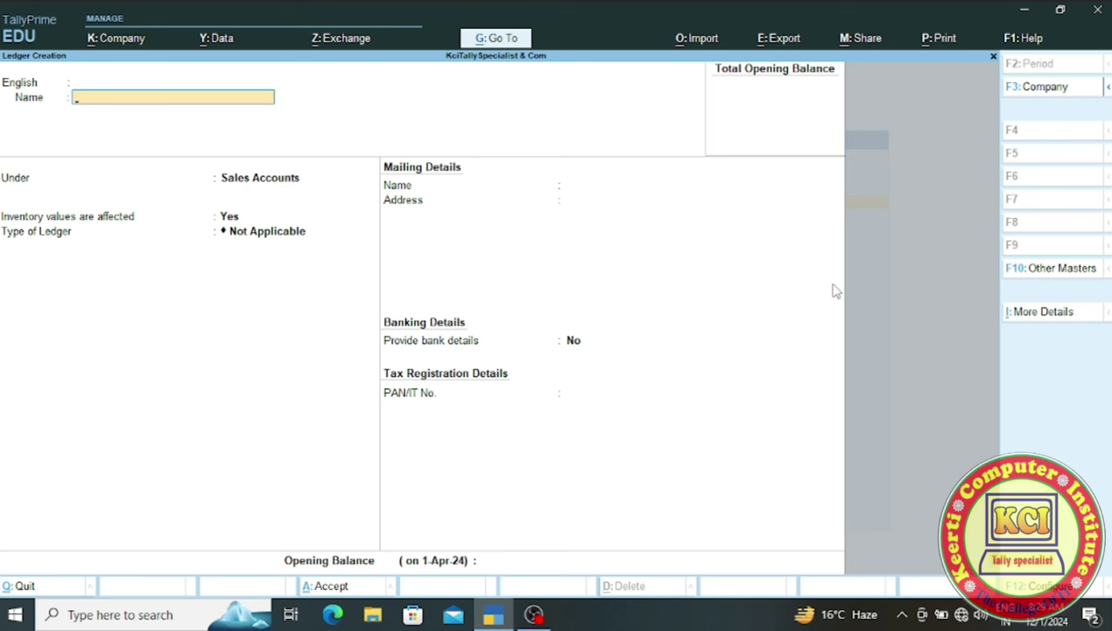
# - Create and accept Purchase Return A/c under Purchase Accounts with inventory values affected
pyautogui.write('Purchase Return A/c')
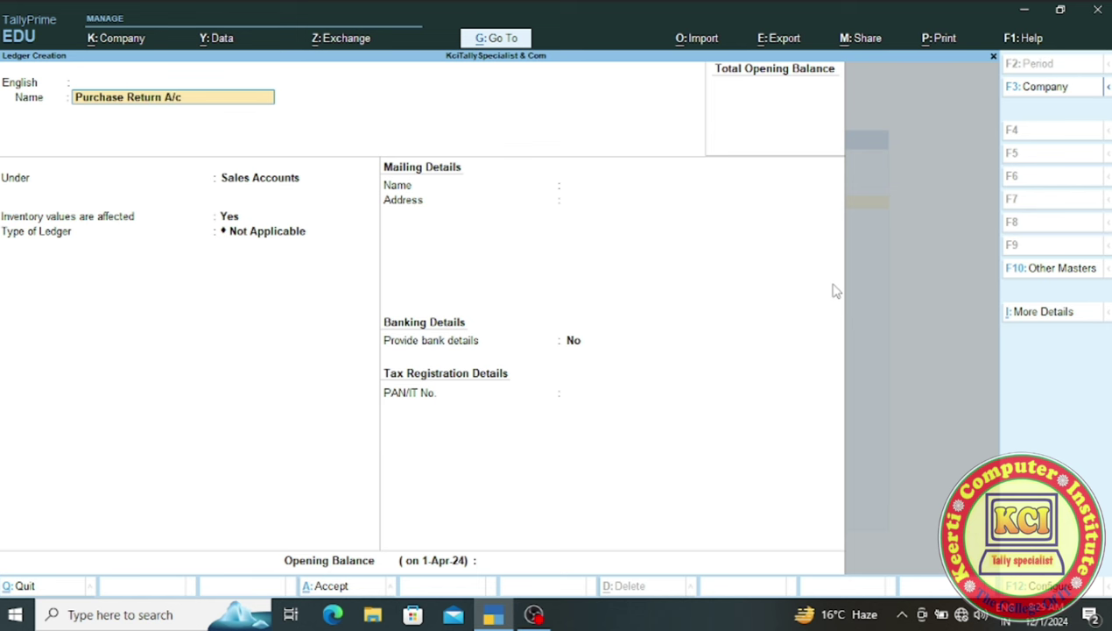
pyautogui.press('Return')
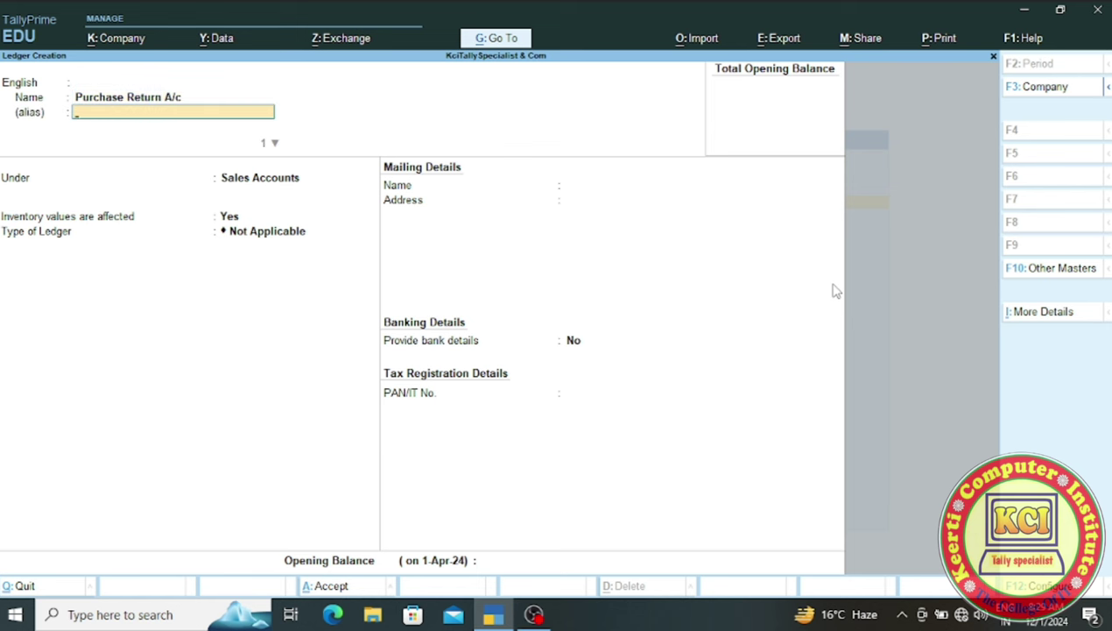
pyautogui.press('Return')
pyautogui.press('Return')
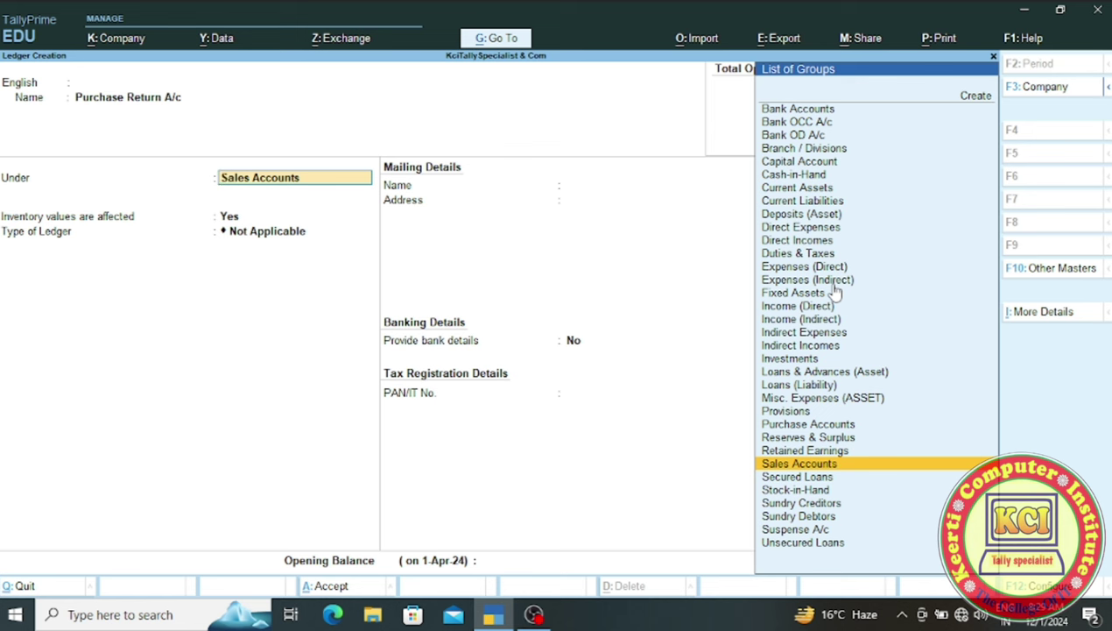
pyautogui.write('P')
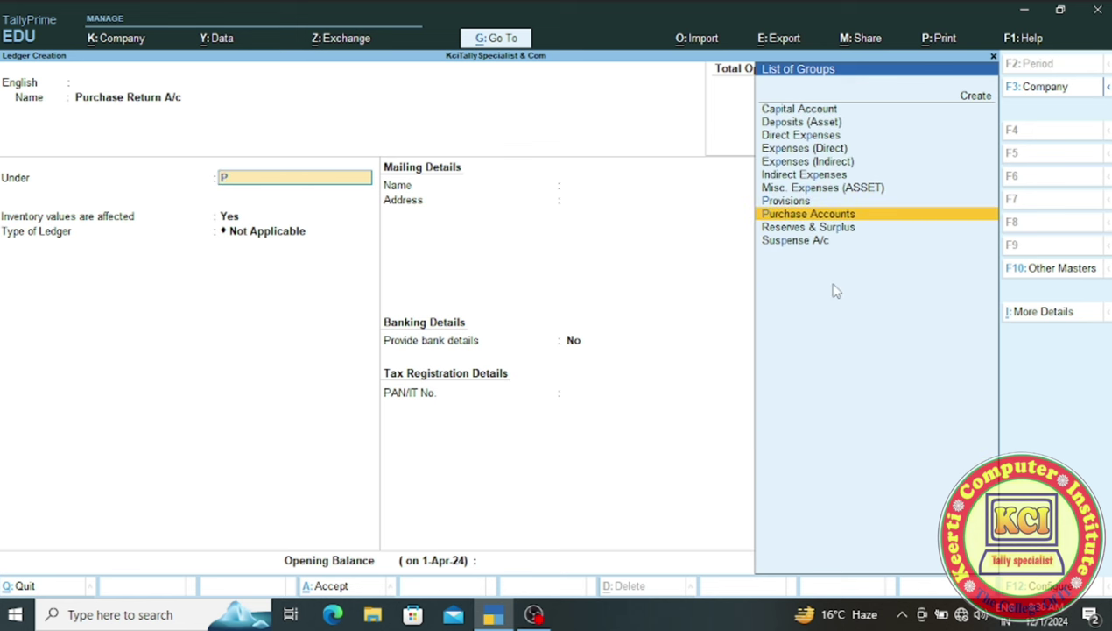
pyautogui.press('Return')
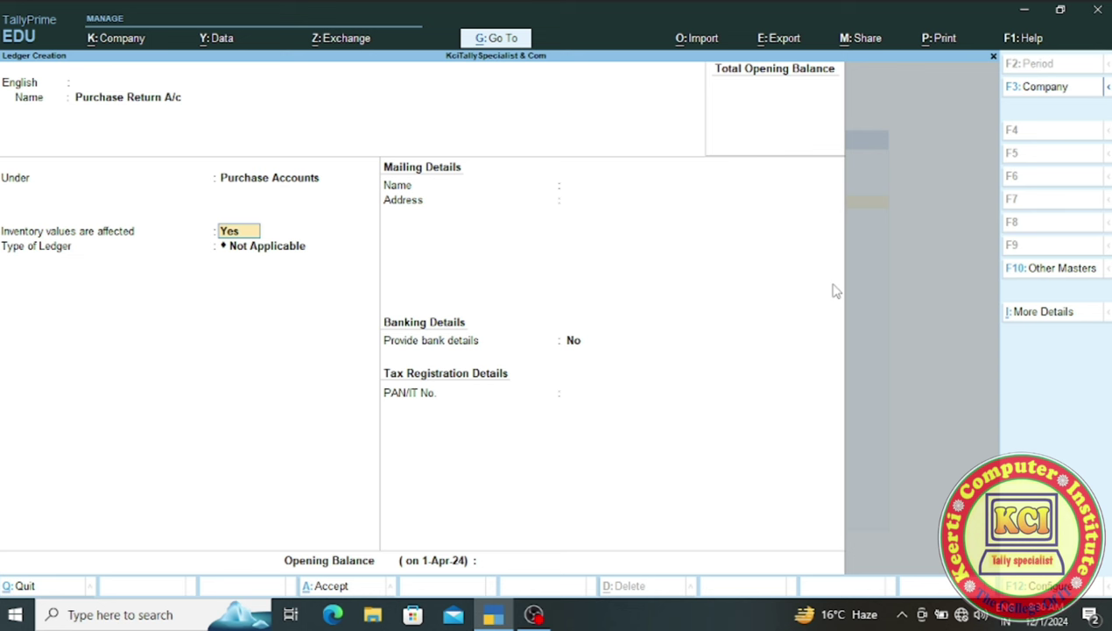
pyautogui.press('Return')
pyautogui.press('Return')
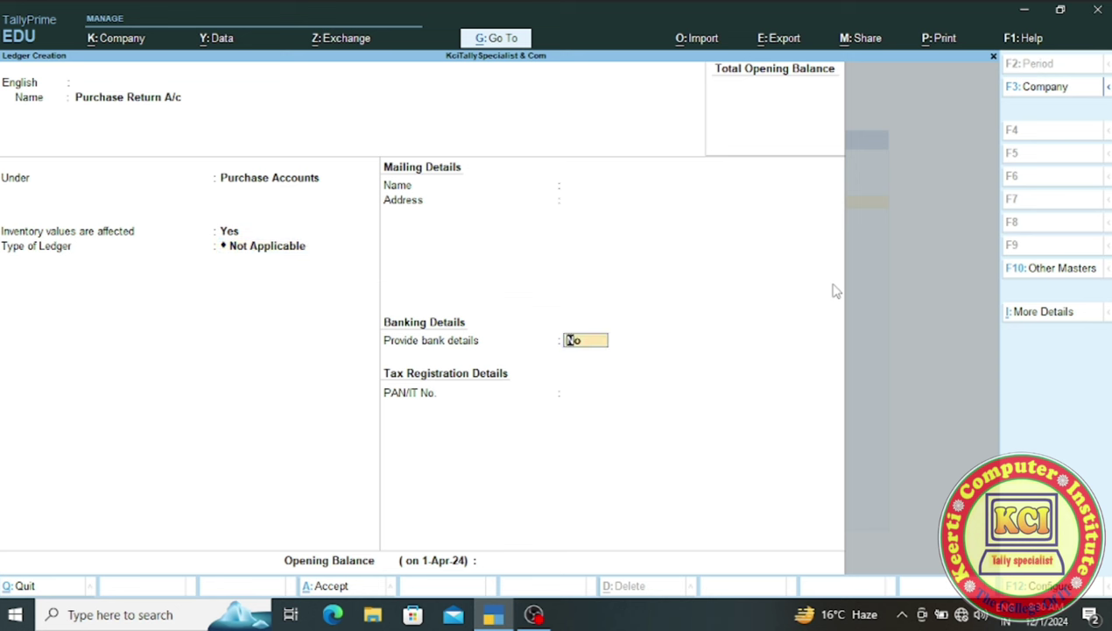
pyautogui.press('Return')
pyautogui.press('Return')
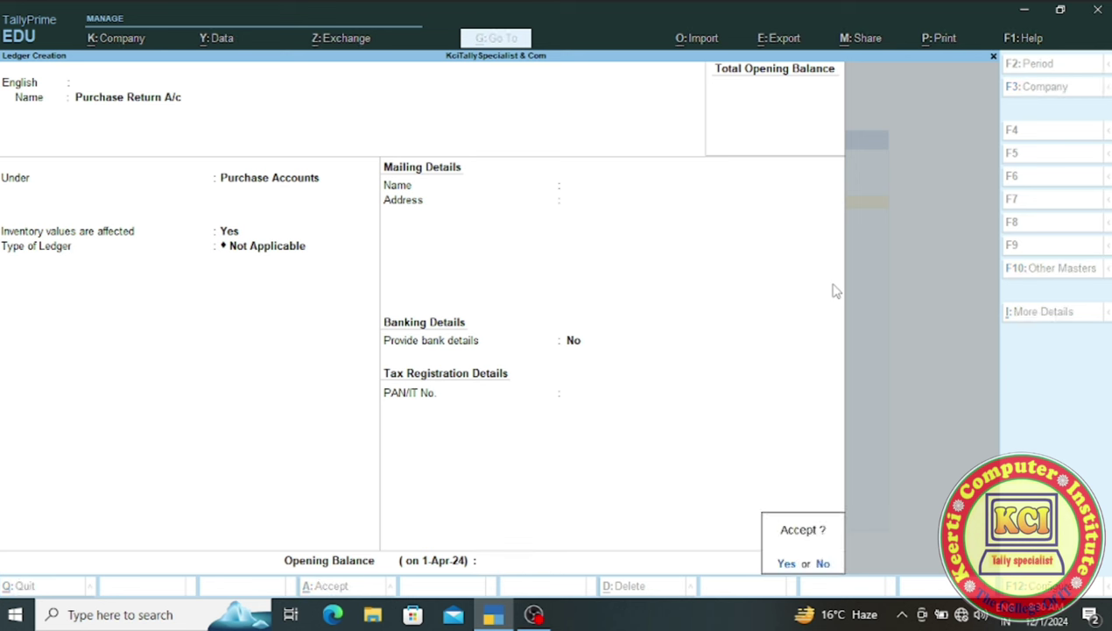
pyautogui.press('Return')
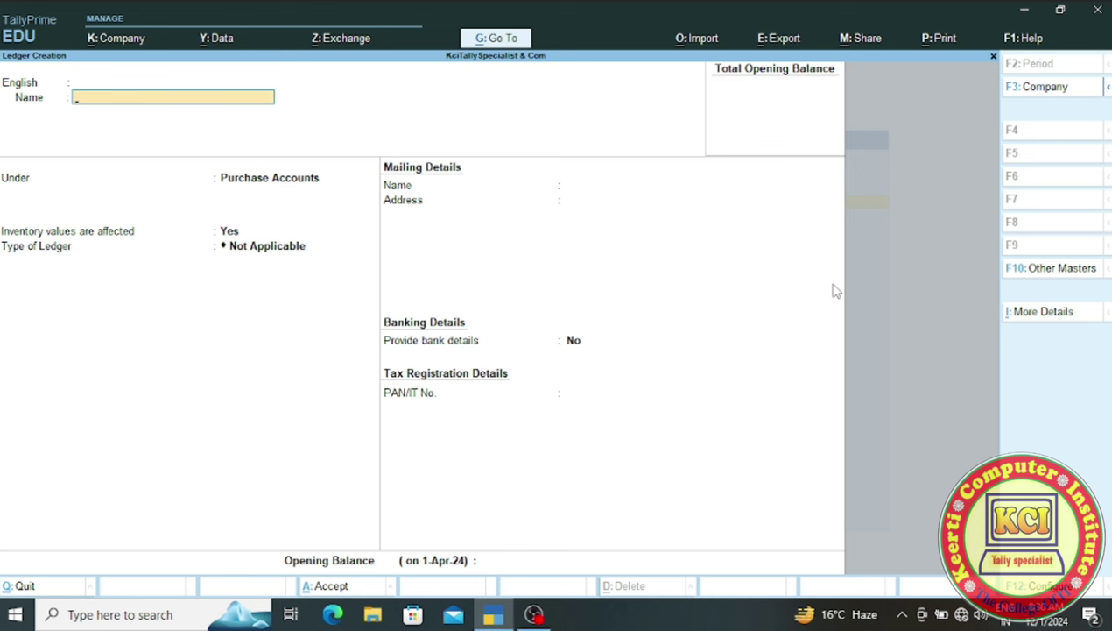
# - Create and save Depriciation A/c under Indirect Expenses with inventory values not affected
pyautogui.write('Depriciation A/c')
pyautogui.press('Return')
pyautogui.press('Return')
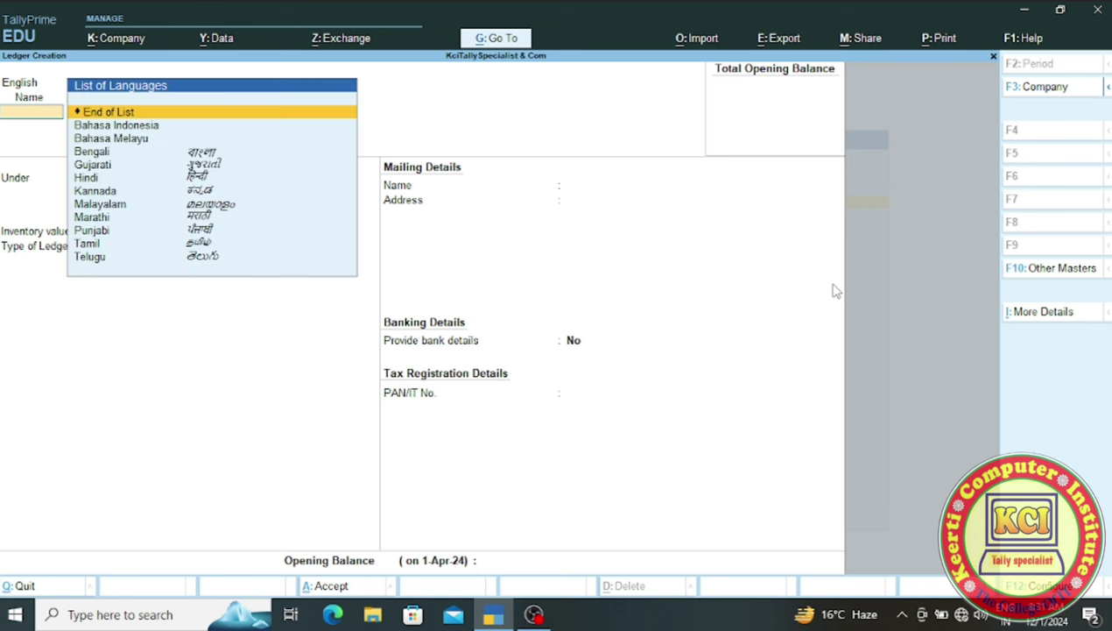
pyautogui.press('Return')
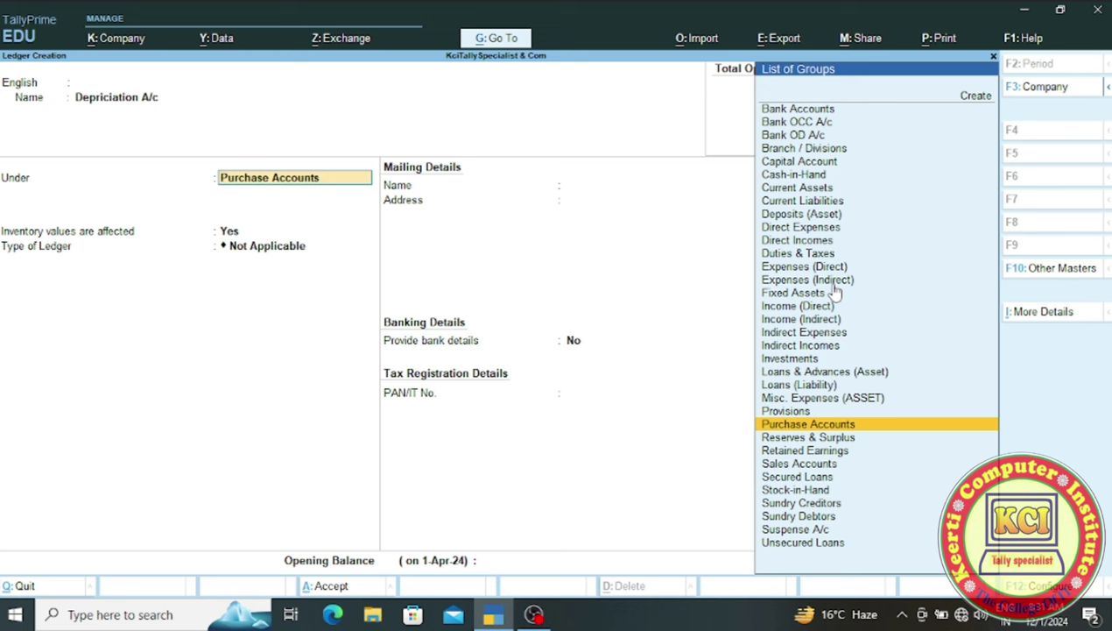
pyautogui.press('Up')
pyautogui.press('Up')
pyautogui.press('Up')
pyautogui.press('Up')
pyautogui.press('Up')
pyautogui.press('Up')
pyautogui.press('Up')
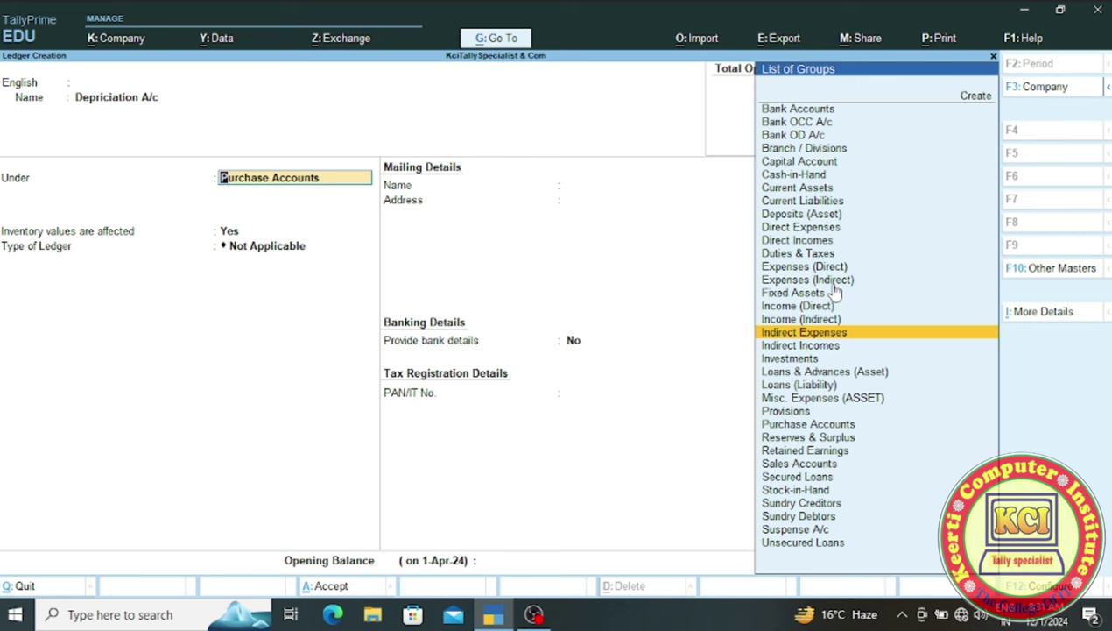
pyautogui.press('Return')
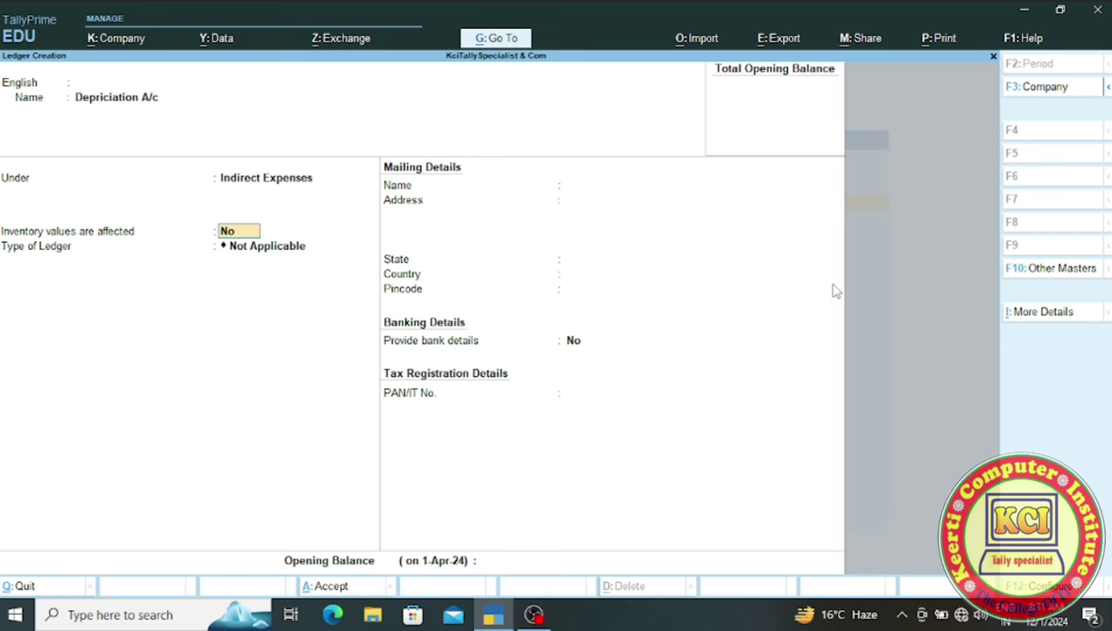
pyautogui.press('ctrl')
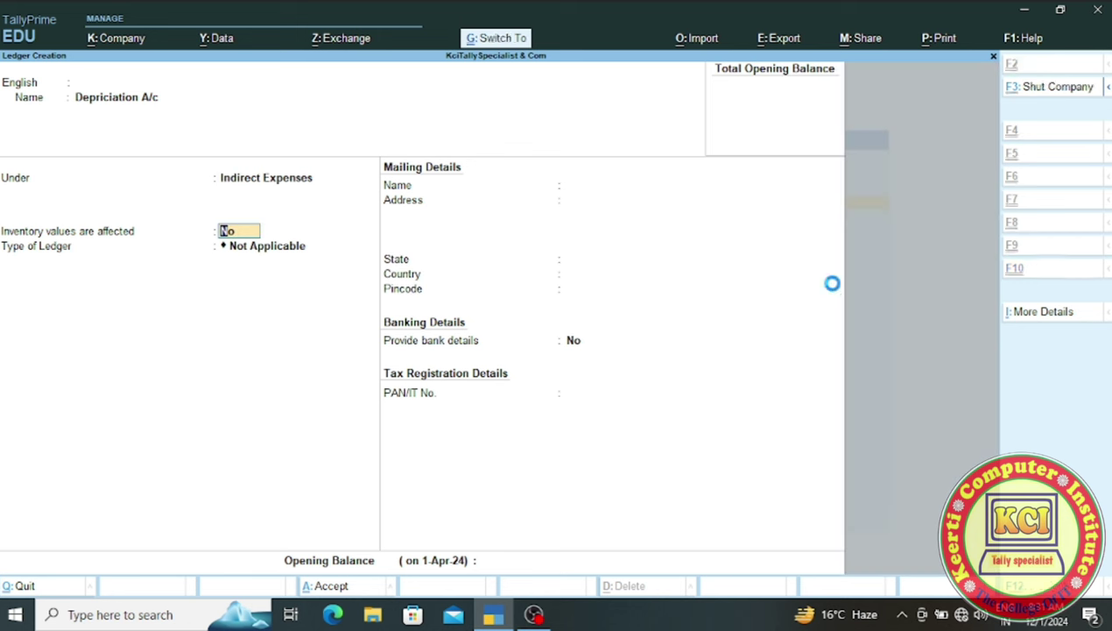
pyautogui.hotkey('ctrl', 'a')
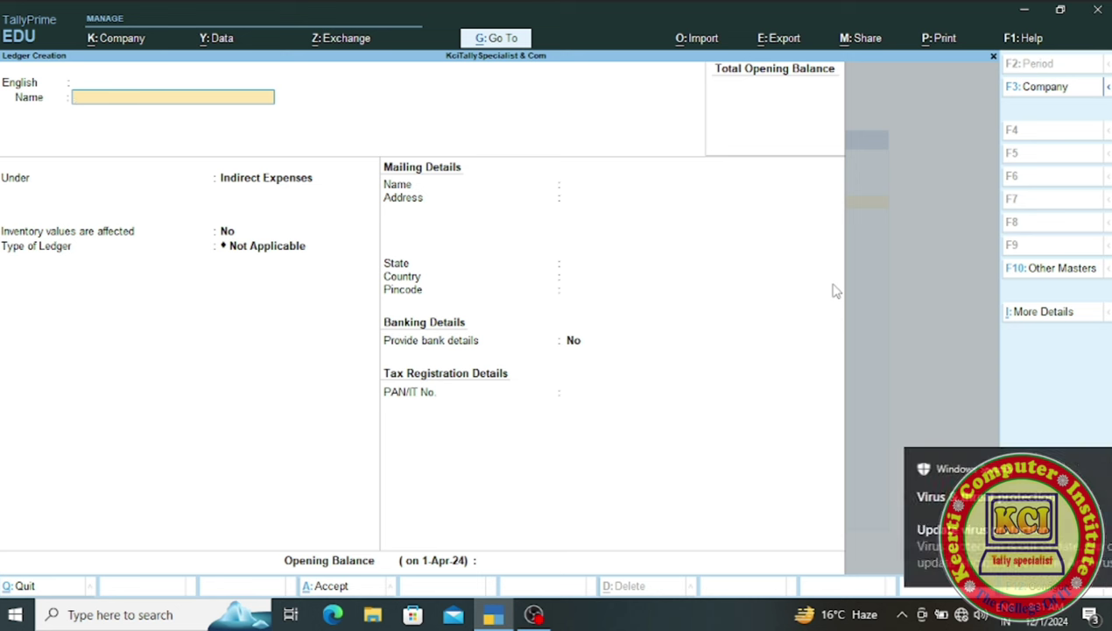
# - Name a new ledger SBI A/c and file it under Bank Accounts
pyautogui.write('SBI')
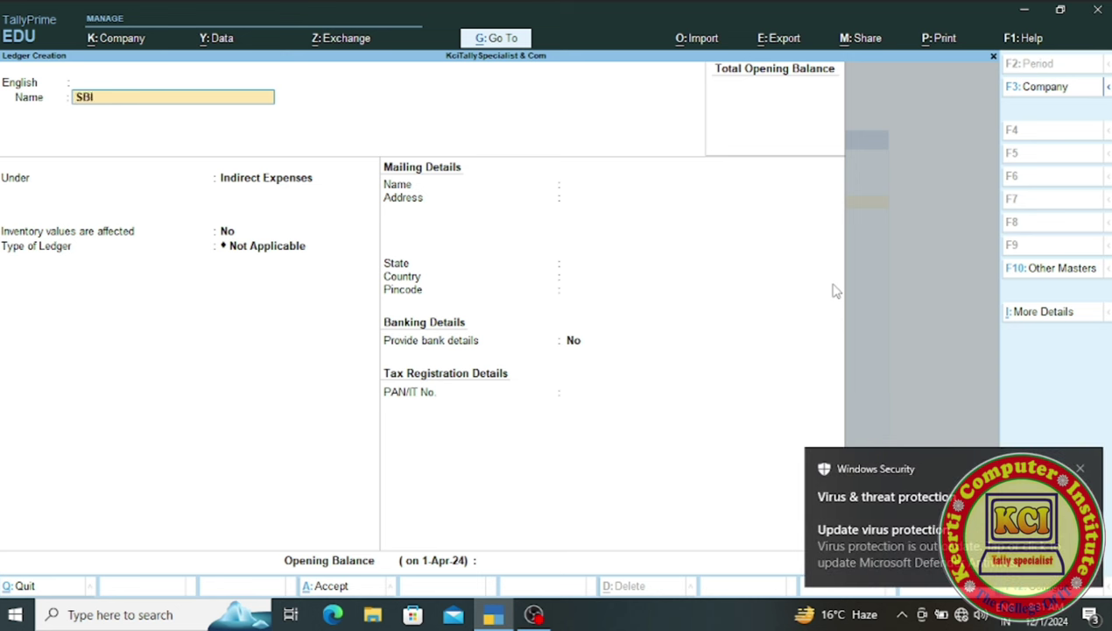
pyautogui.write(' a/c')
pyautogui.press('Return')
pyautogui.press('Return')
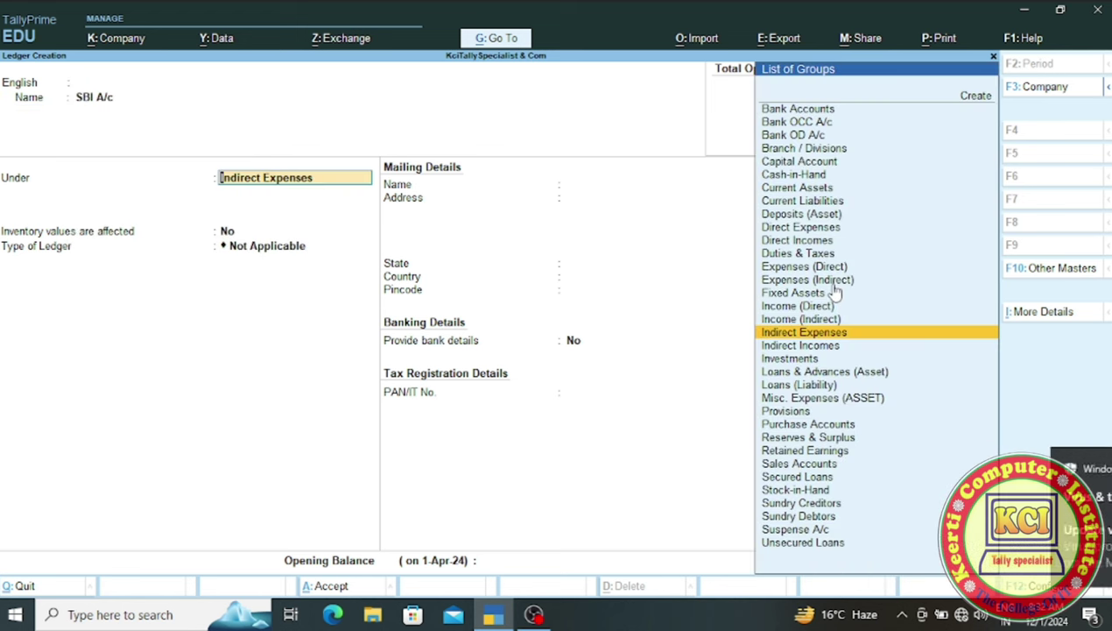
pyautogui.write('Ba')
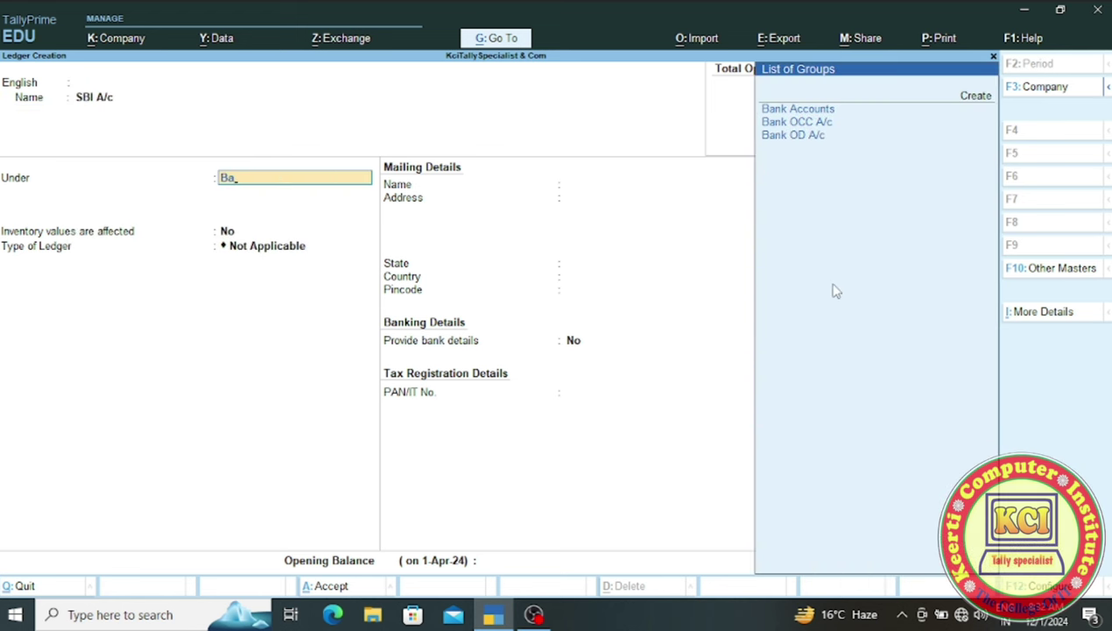
pyautogui.press('Return')
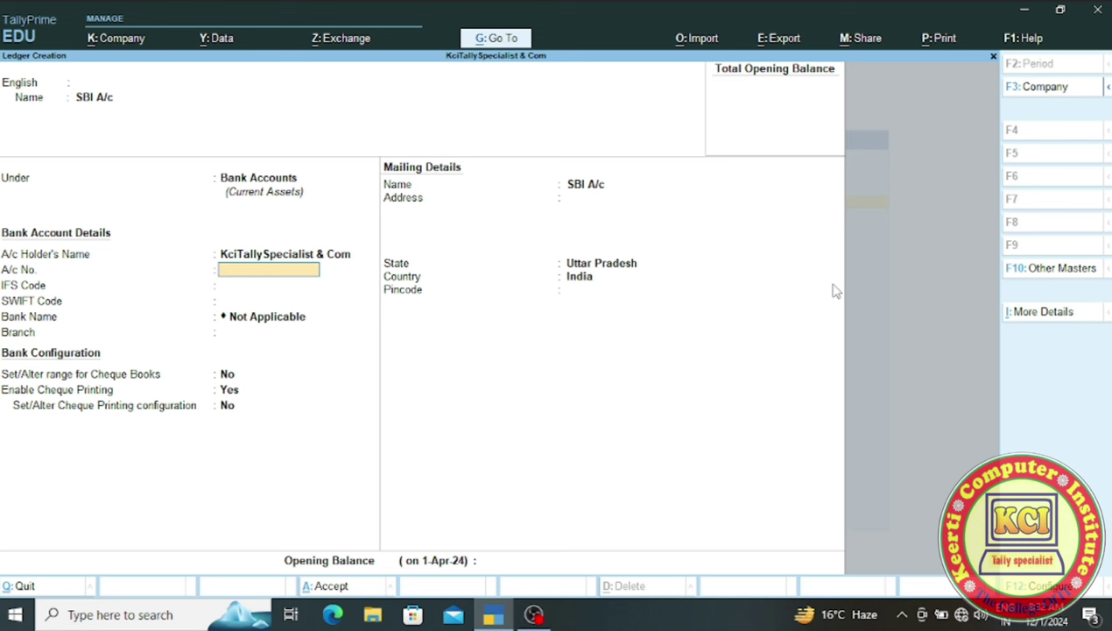
# - Enter the SBI bank account number and IFS code SBIN0009510
pyautogui.press('Return')
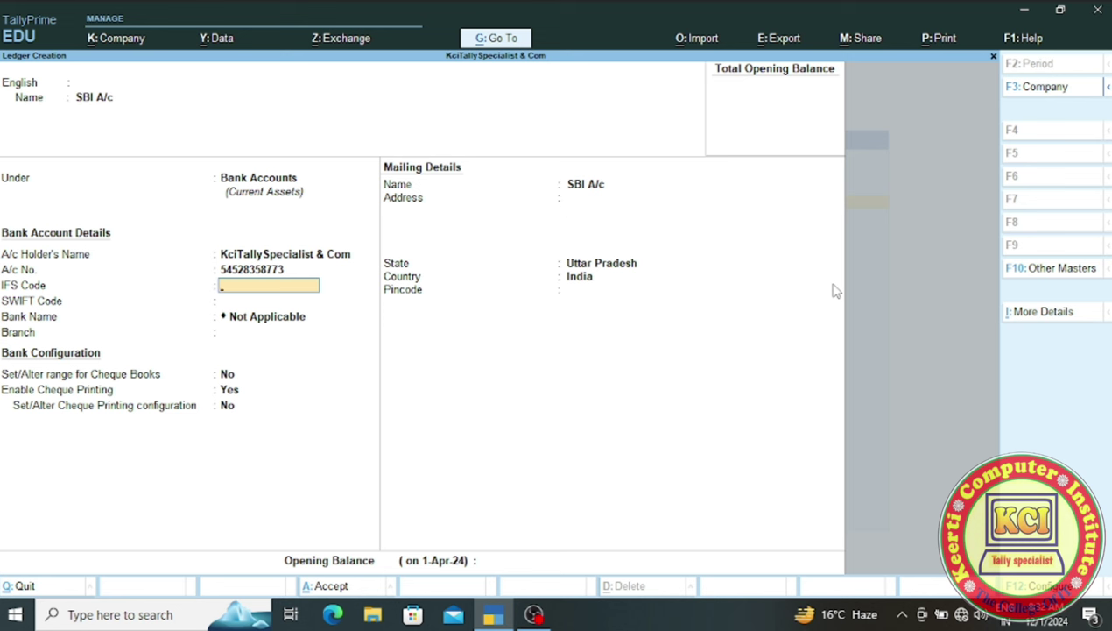
pyautogui.write('SBIN0009510')
pyautogui.press('Return')
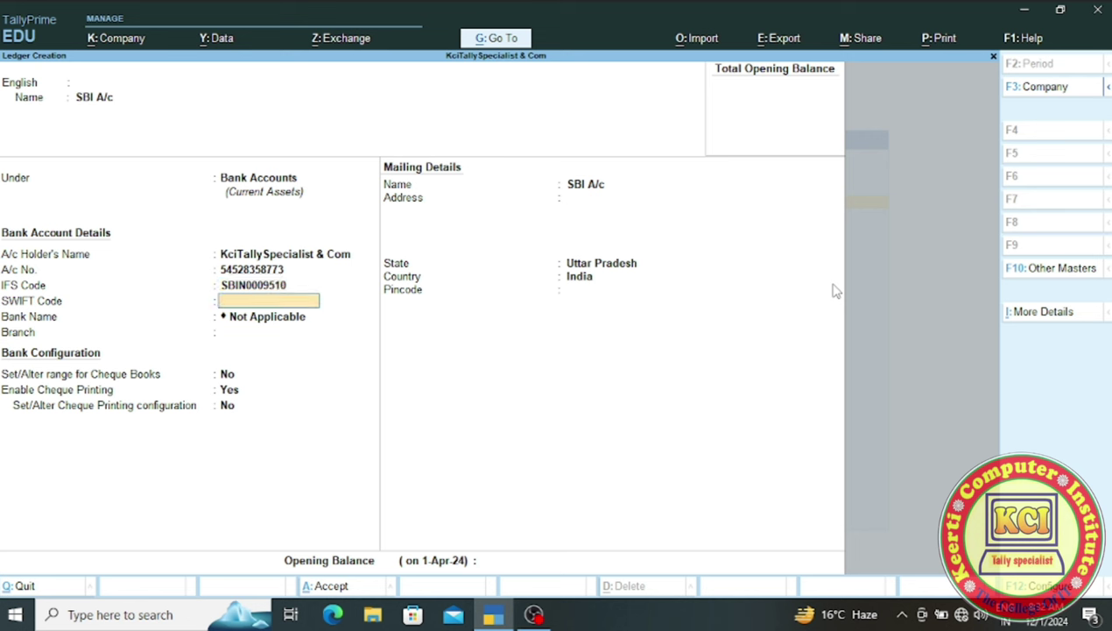
# - Set the branch to Ayodhya and mailing address to Ayodhya, leaving the pincode empty
pyautogui.press('Return')
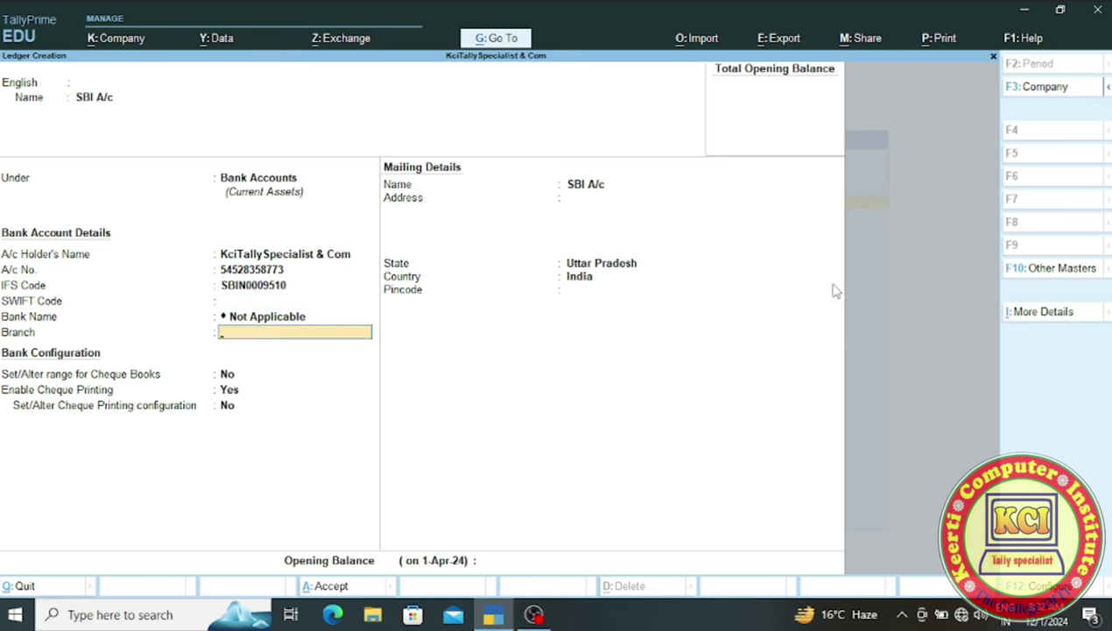
pyautogui.write('Ayod')
pyautogui.write('ya')
pyautogui.press('Left')
pyautogui.press('Left')
pyautogui.write('h')
pyautogui.press('Return')
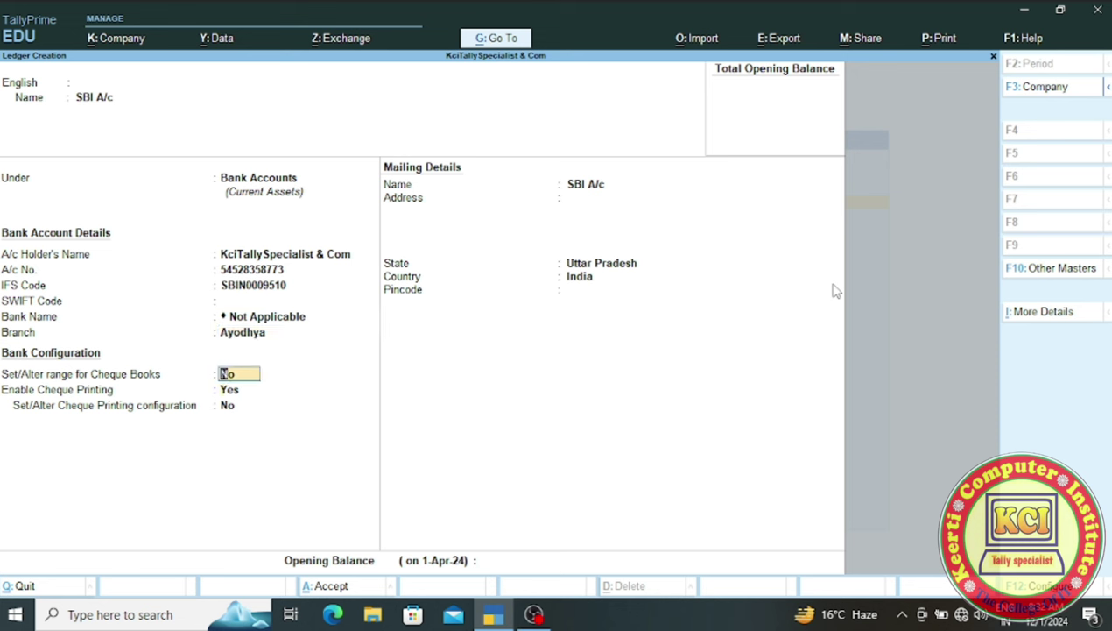
pyautogui.press('Return')
pyautogui.press('Return')
pyautogui.press('Return')
pyautogui.press('Return')
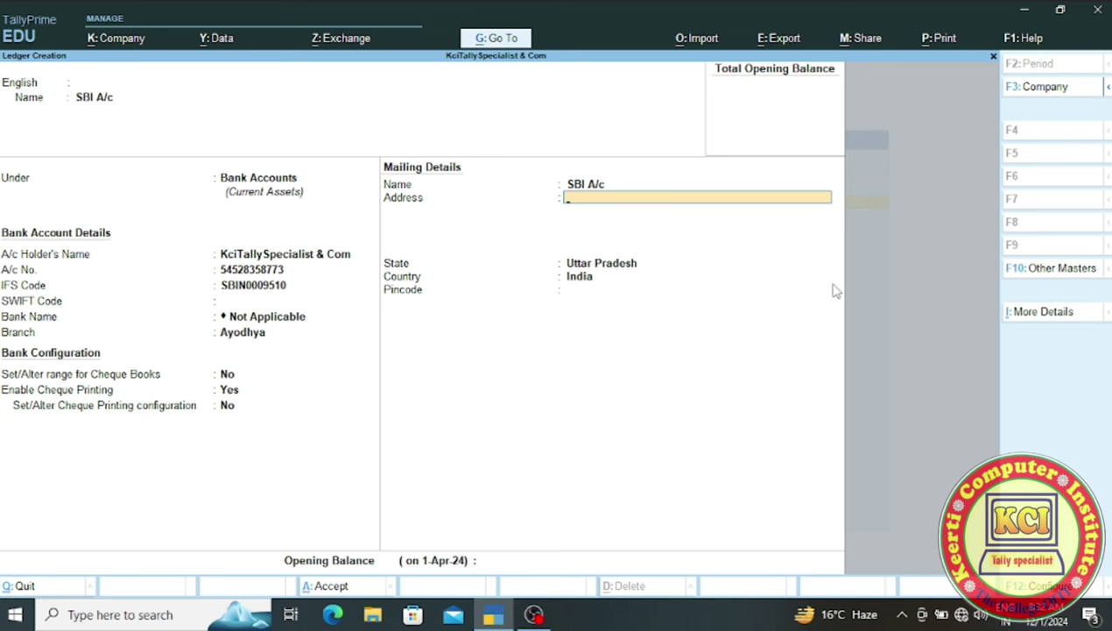
pyautogui.write('Ayodhya')
pyautogui.press('Return')
pyautogui.press('Return')
pyautogui.press('Return')
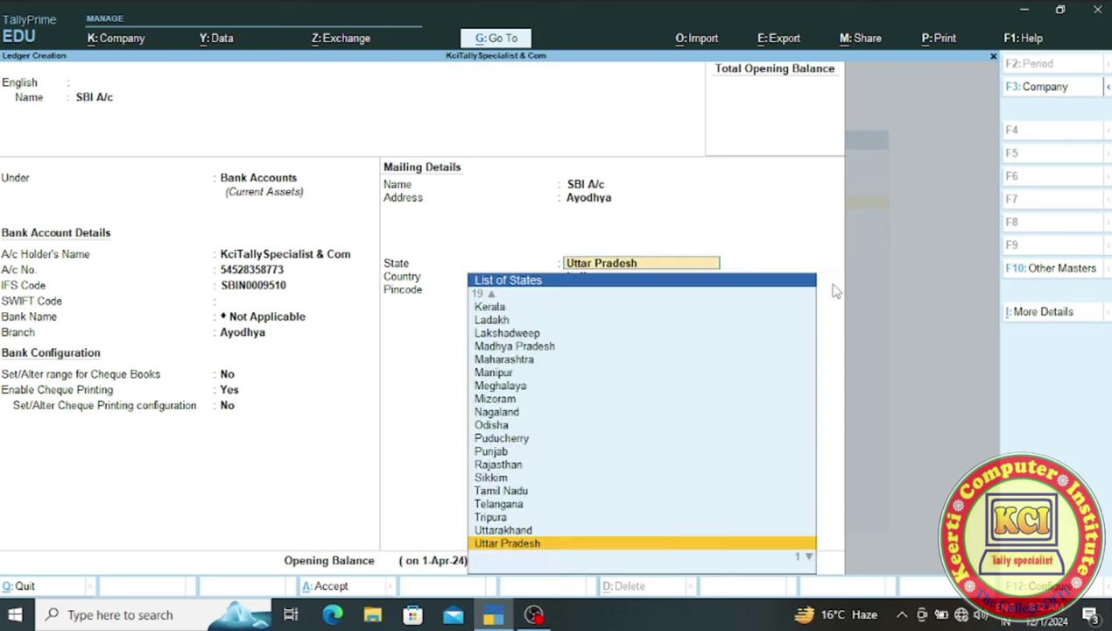
pyautogui.press('Return')
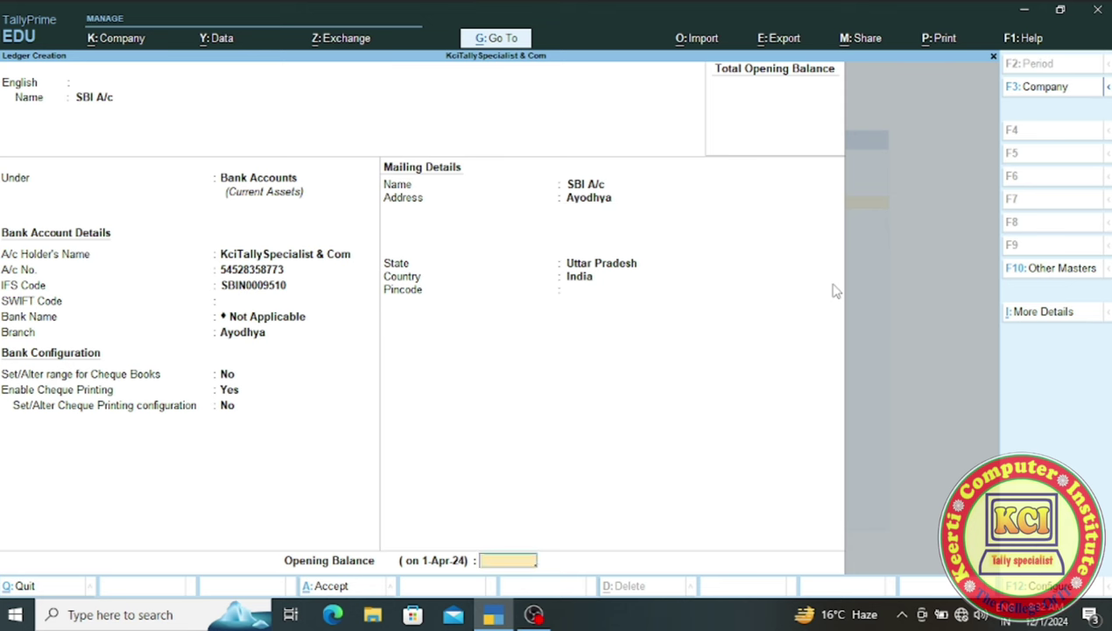
pyautogui.press('ctrl')
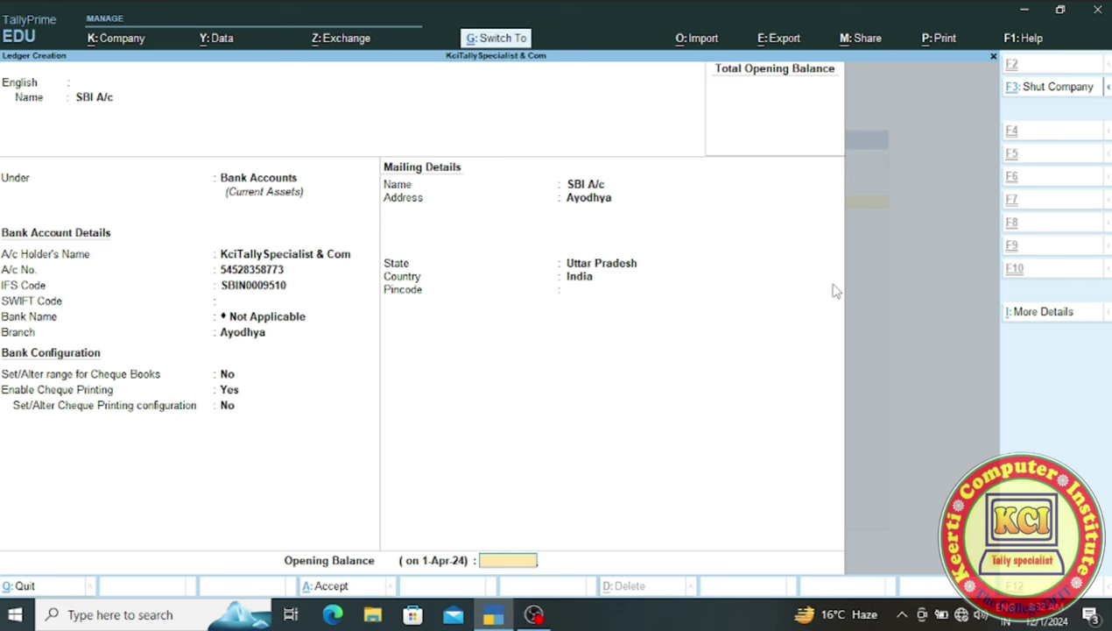
# - Save the SBI A/c ledger and return to the Gateway of Tally
pyautogui.hotkey('ctrl', 'a')
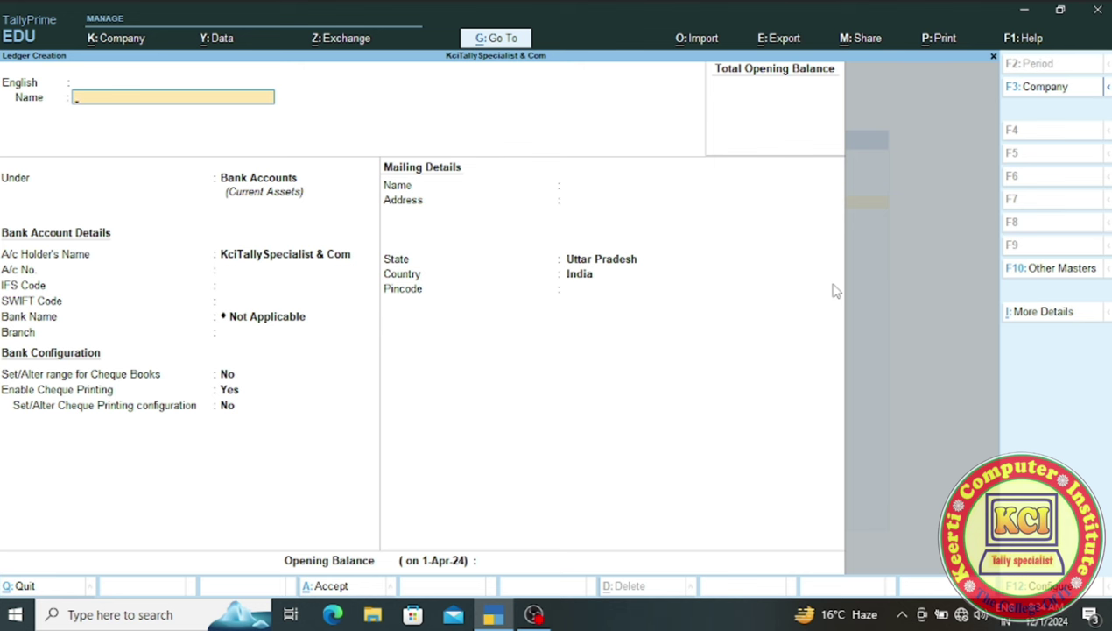
pyautogui.press('Escape')
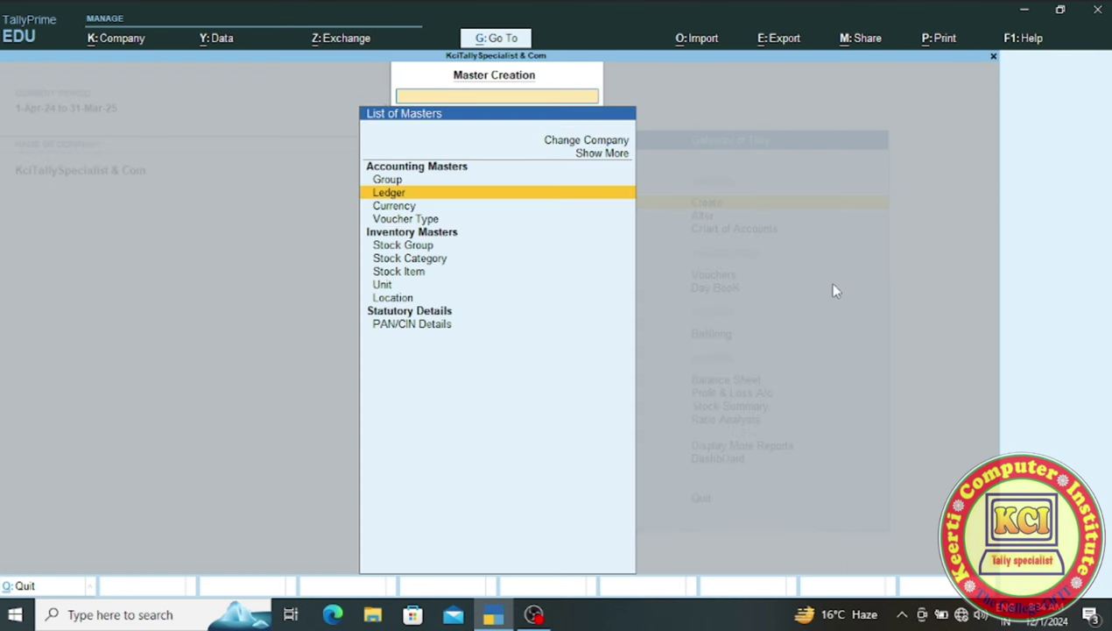
pyautogui.press('Escape')
# - List all ledgers in the Chart of Accounts, then choose Multi Alter from Multi-Masters
pyautogui.press('Down')
pyautogui.press('Down')
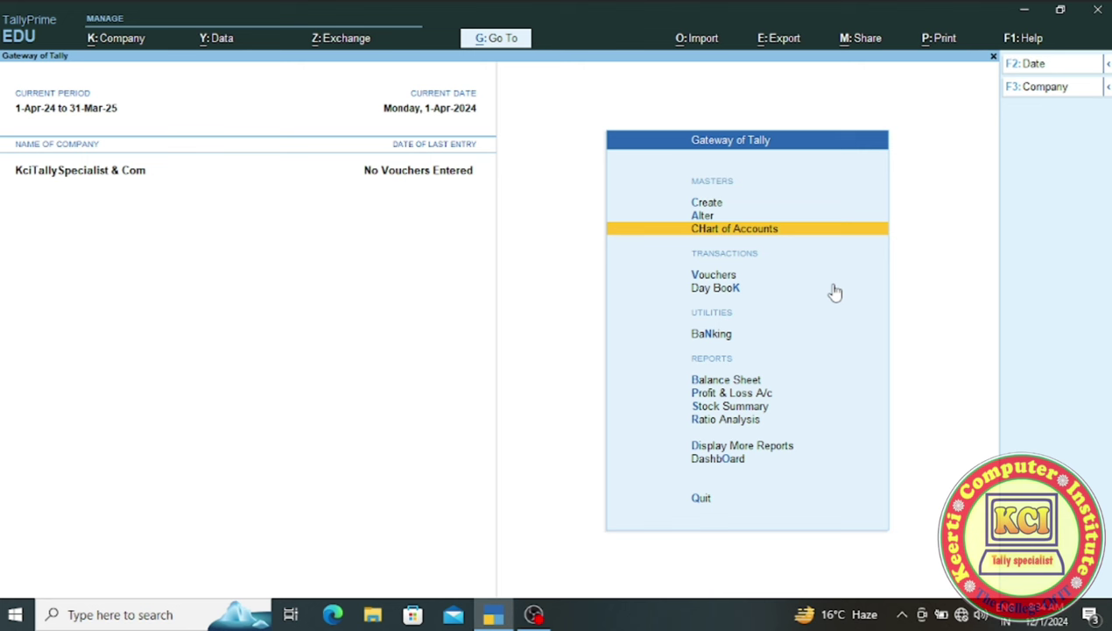
pyautogui.press('Return')
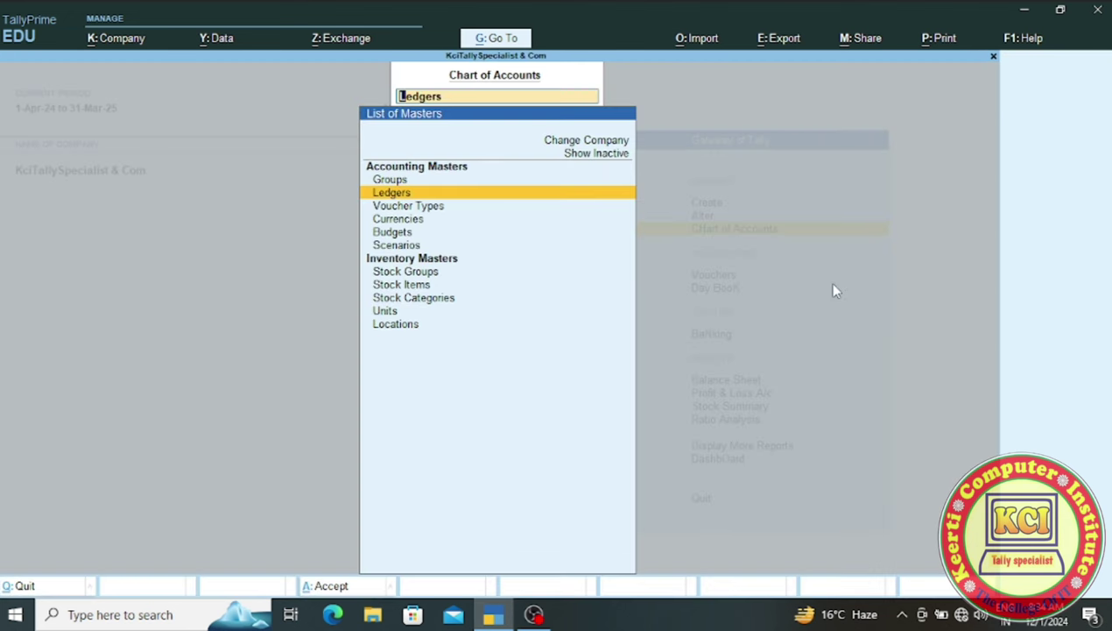
pyautogui.press('Return')
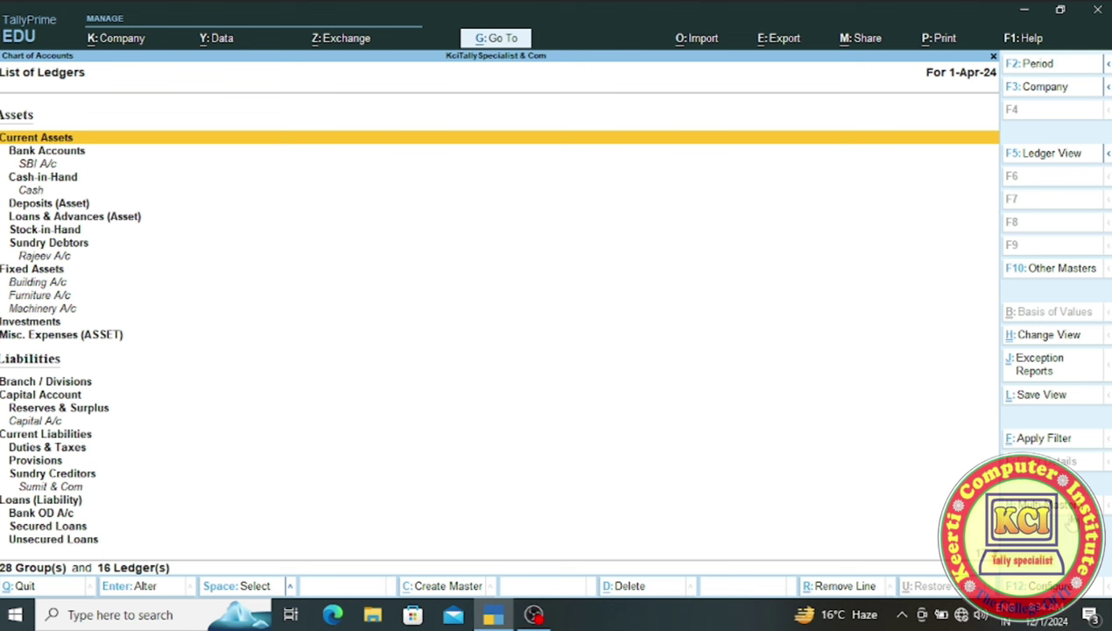
pyautogui.click(1051, 504)
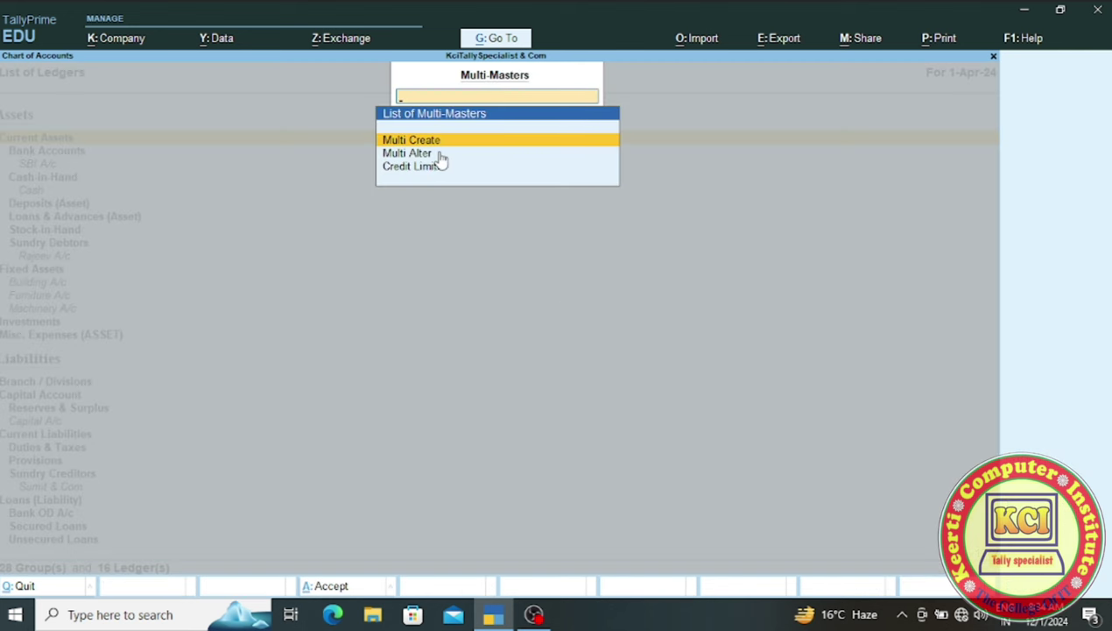
pyautogui.press('Return')
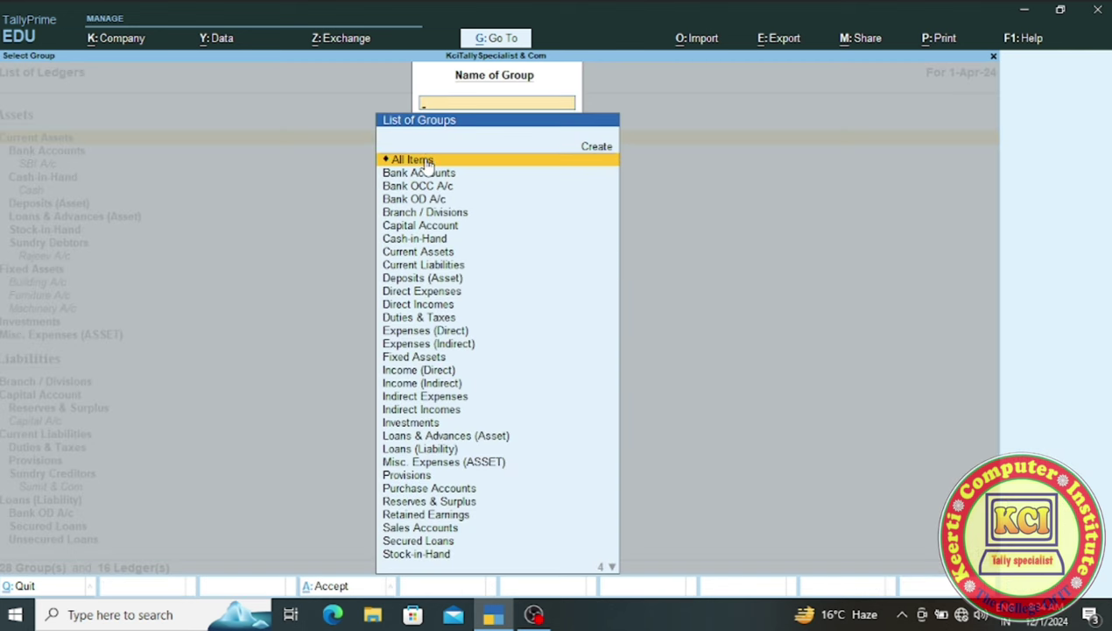
# - Choose All Items to review the 16 ledgers in Multi Ledger Alteration, then exit to Gateway
pyautogui.click(427, 162)
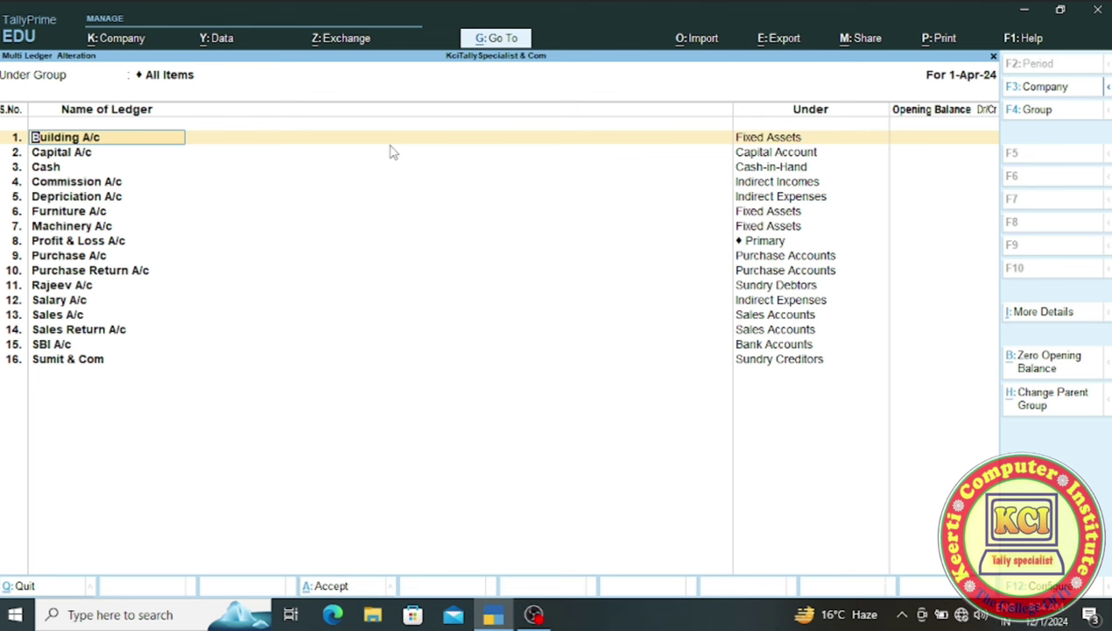
pyautogui.press('BackSpace')
pyautogui.press('Escape')
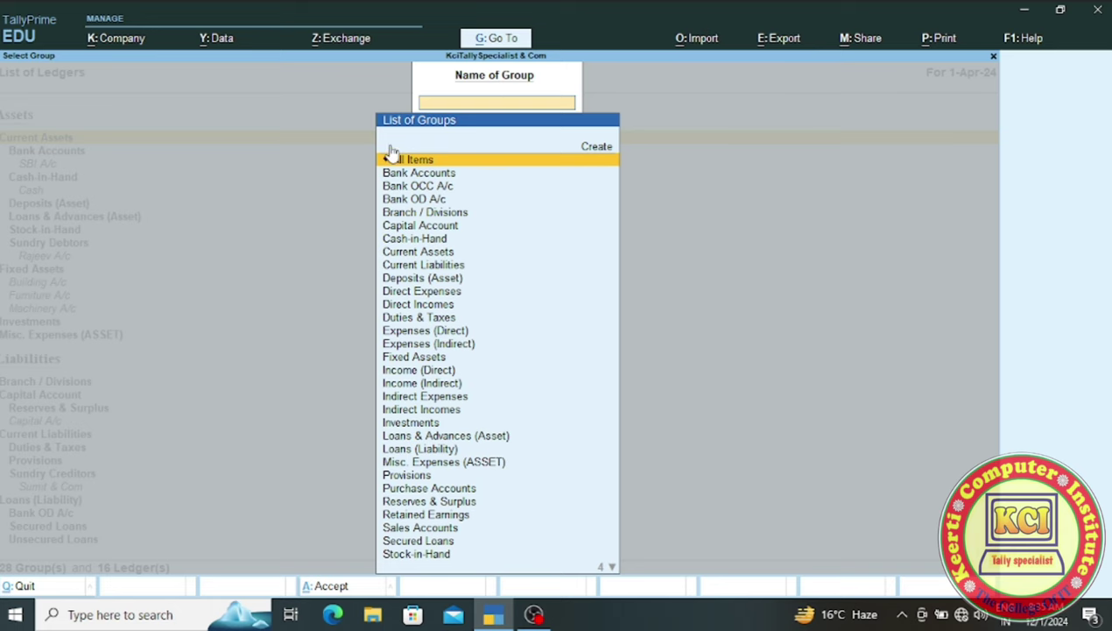
pyautogui.press('Escape')
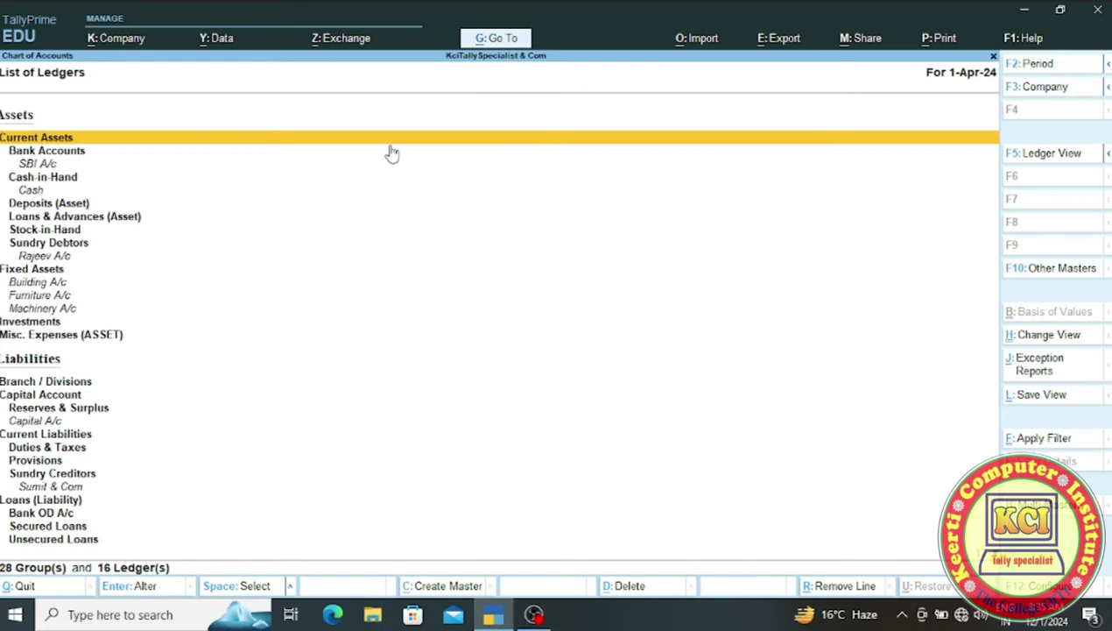
pyautogui.press('Escape')
pyautogui.press('Escape')
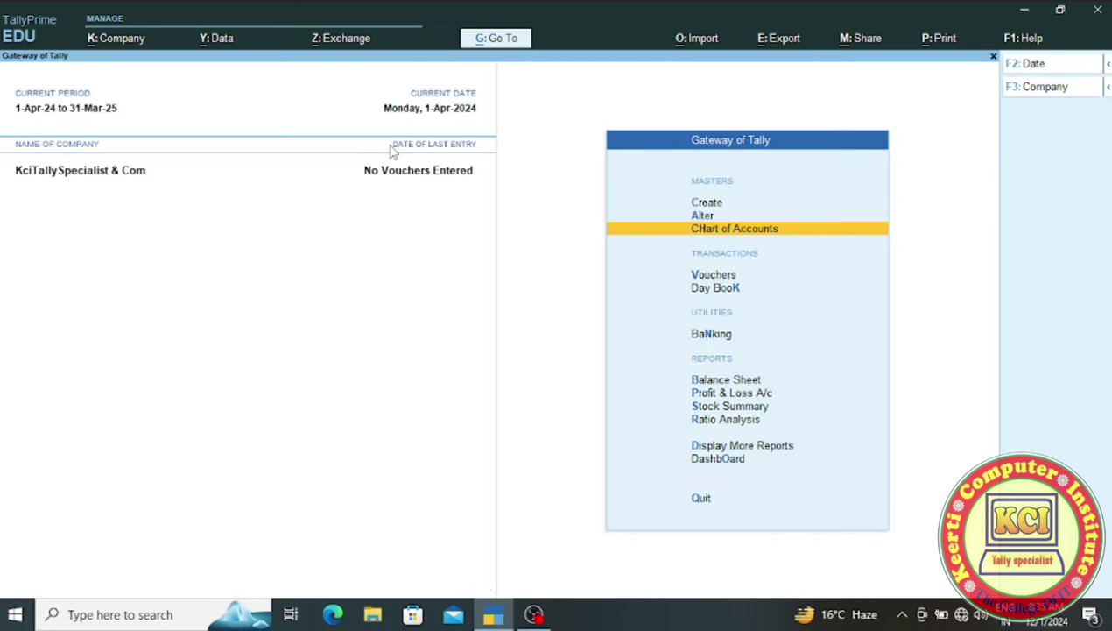